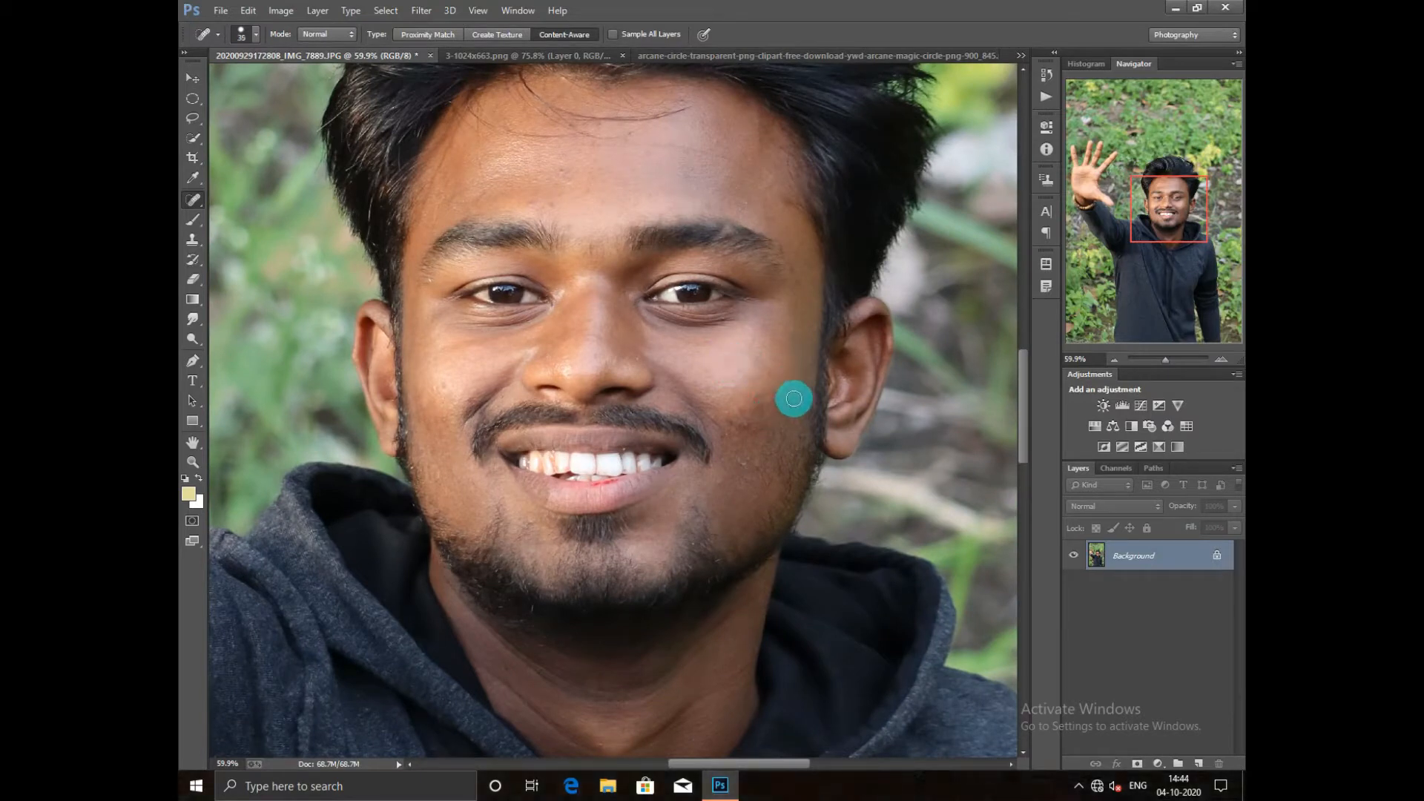
# Remove the blemishes on the cheek beside the mouth with the Spot Healing Brush, adjusting the brush size to the spots.
pyautogui.scroll(-1, 560, 159)
pyautogui.press('[')
pyautogui.scroll(1, 546, 171)
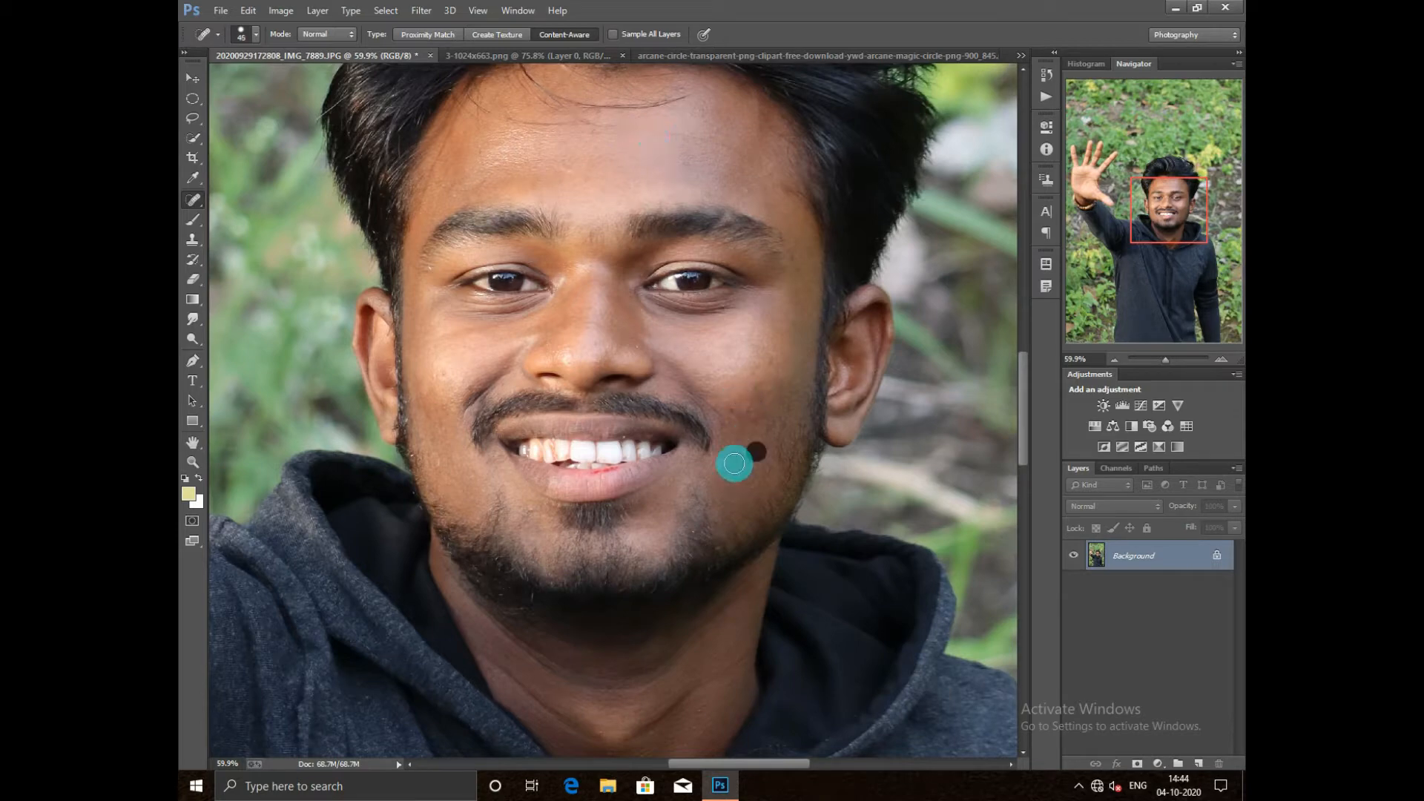
pyautogui.scroll(-5, 478, 385)
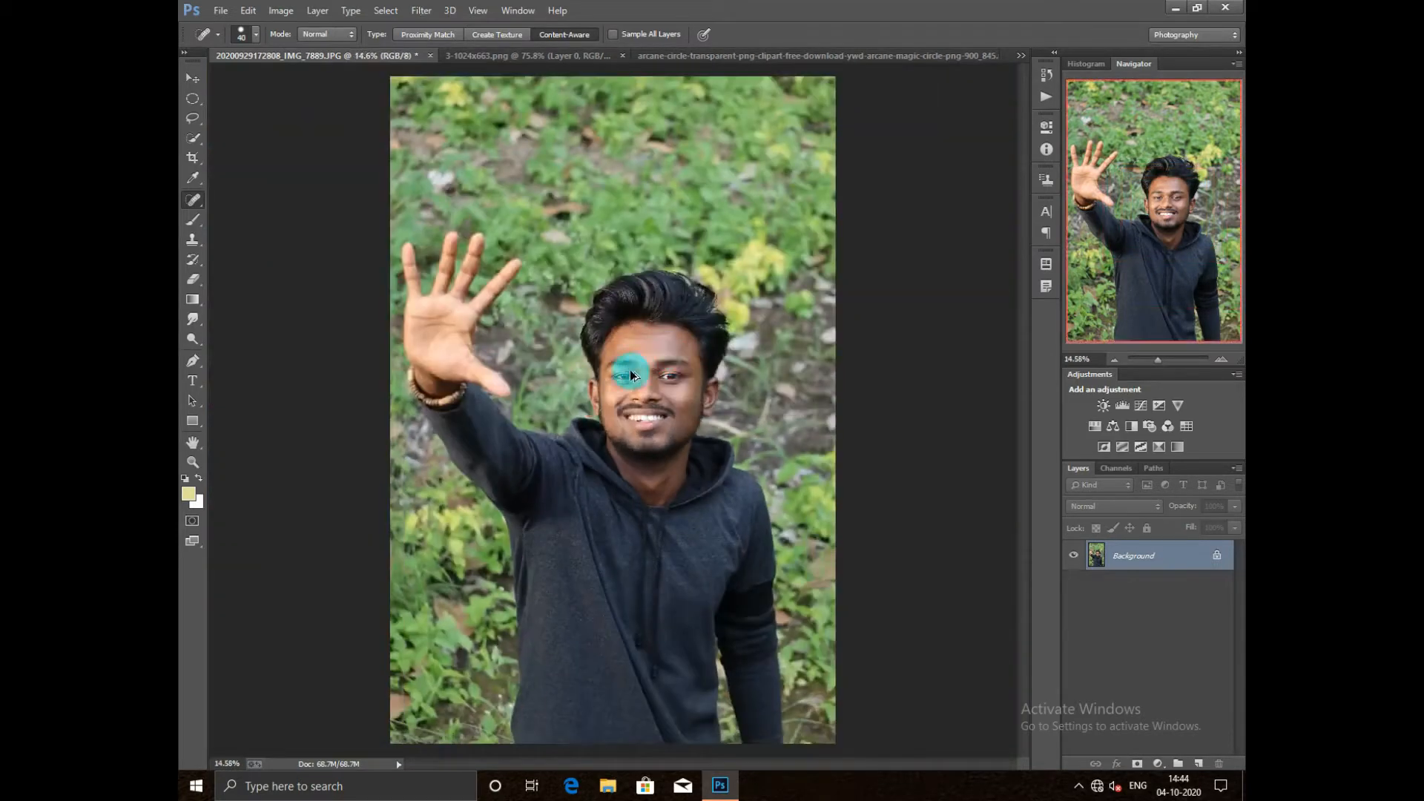
# Duplicate the retouched Background layer.
pyautogui.scroll(-1, 631, 374)
pyautogui.rightClick(1162, 557)
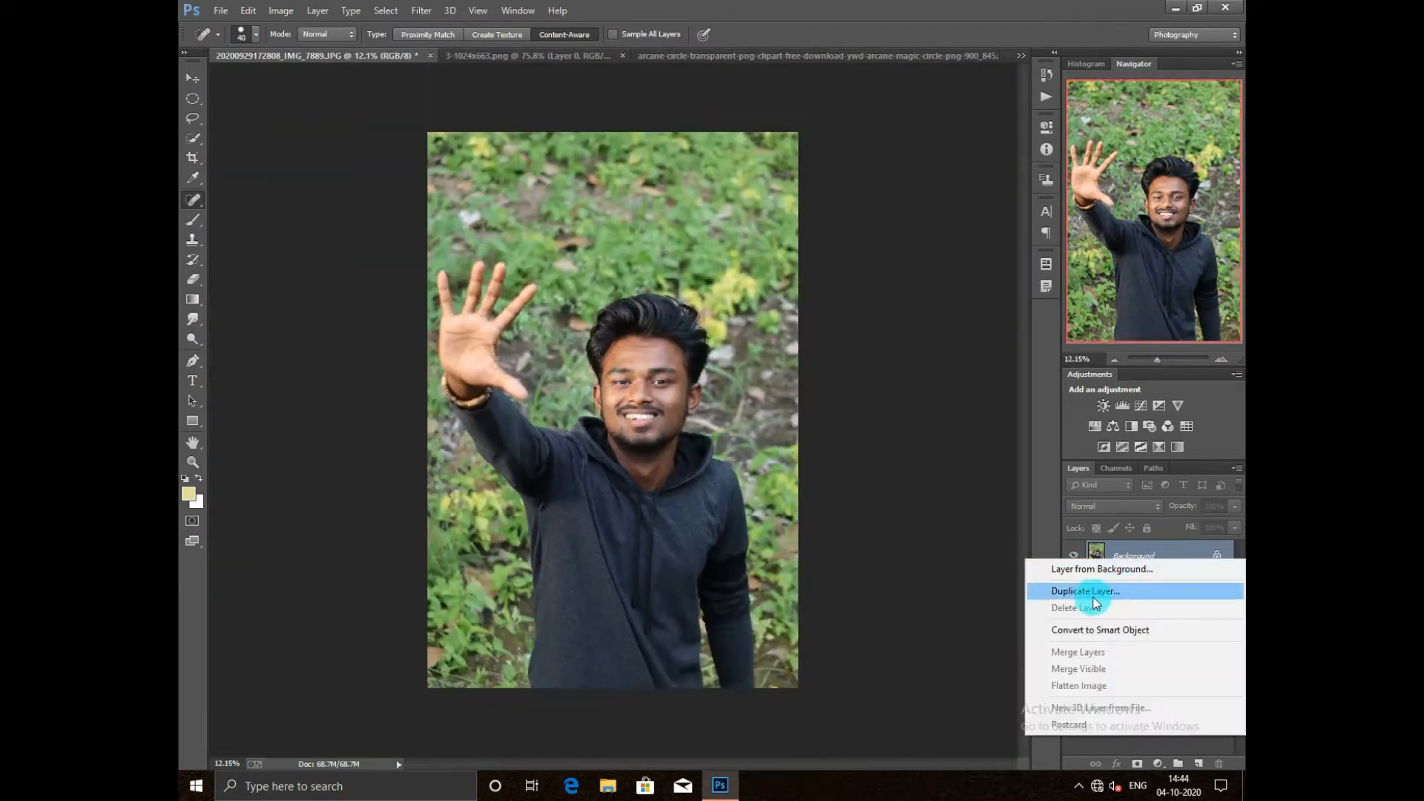
pyautogui.click(1091, 590)
pyautogui.click(834, 254)
# Invert the colours of the Background copy layer and set its blend mode to Vivid Light.
pyautogui.scroll(1, 608, 360)
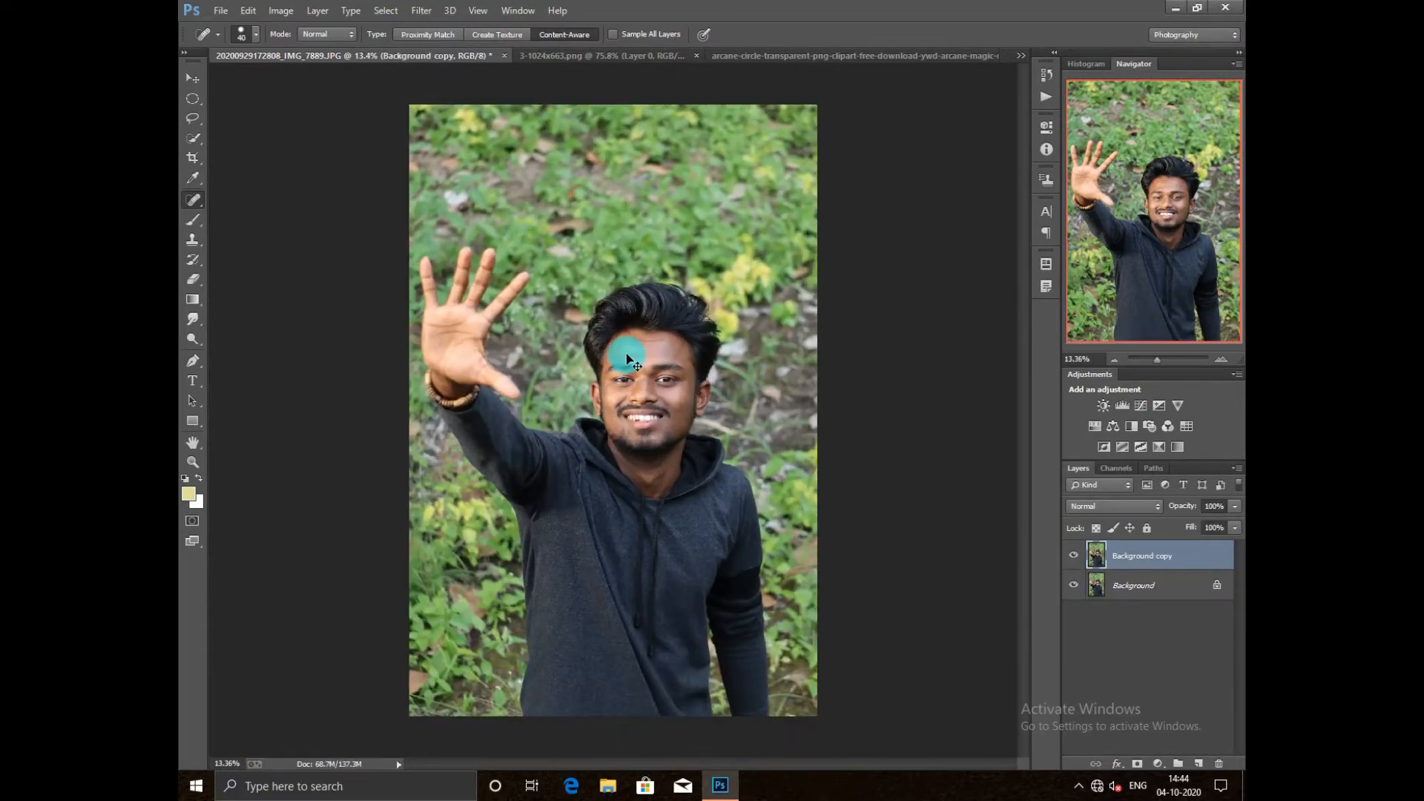
pyautogui.hotkey('ctrl', 'i')
pyautogui.scroll(5, 626, 364)
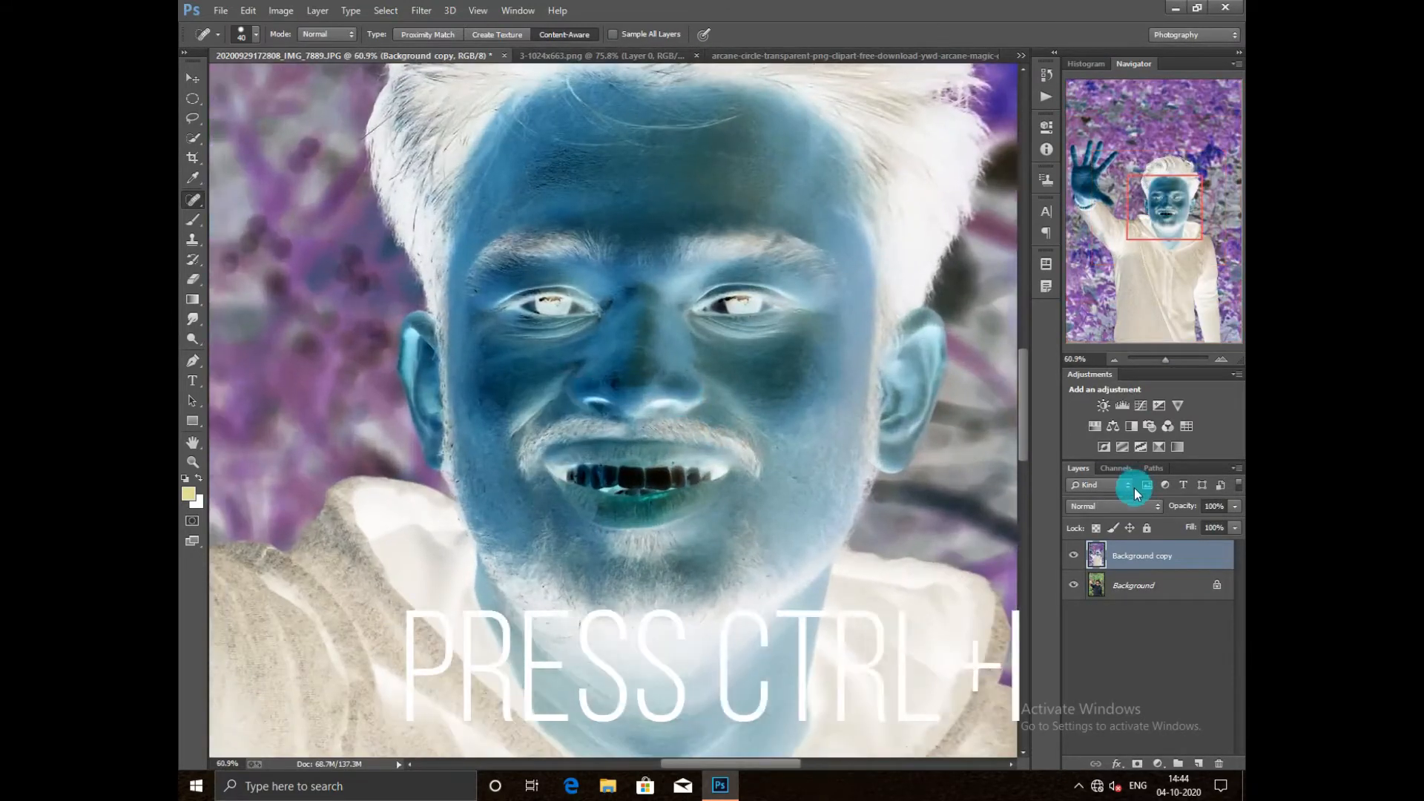
pyautogui.click(1130, 505)
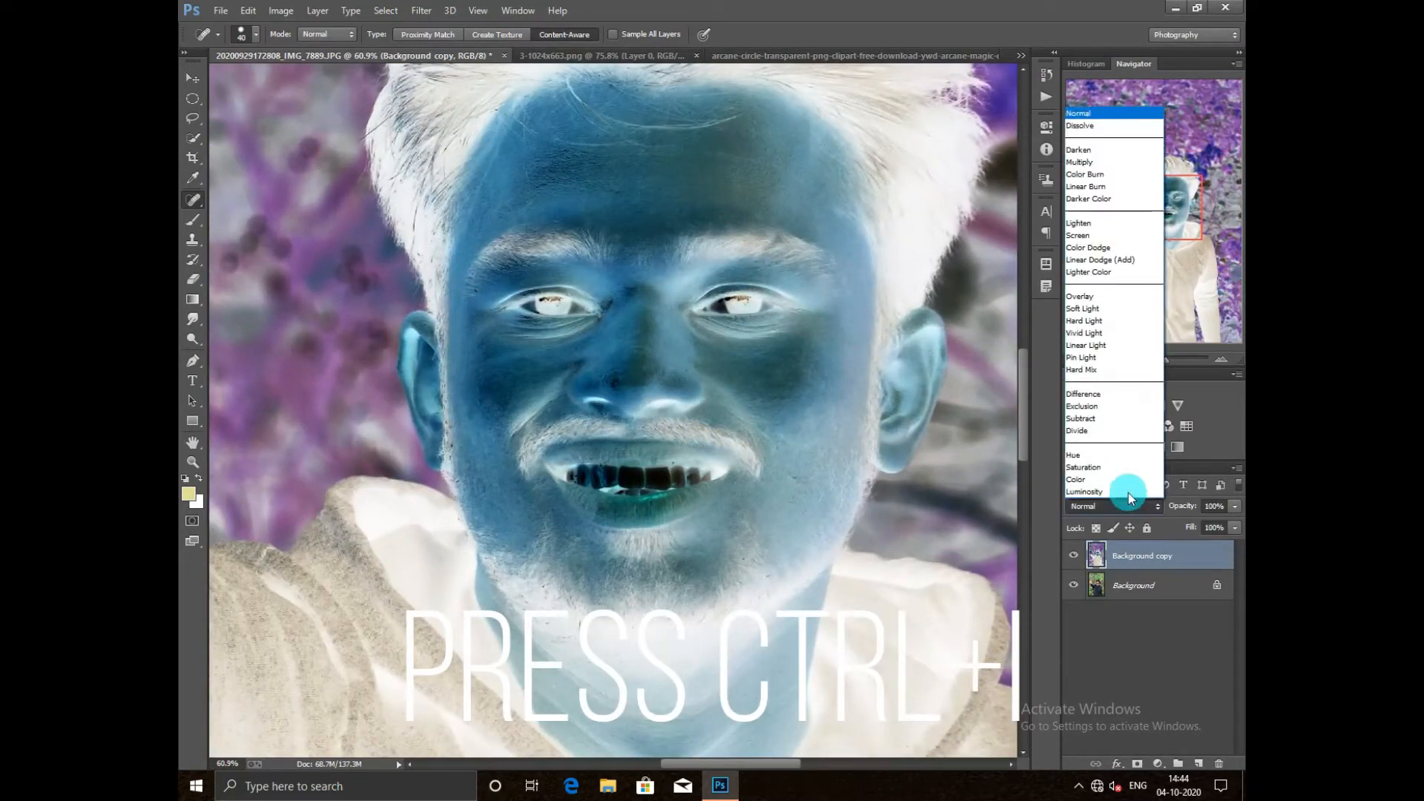
pyautogui.click(1097, 334)
# Apply the High Pass filter to the inverted copy with the radius already set in the dialog.
pyautogui.click(429, 9)
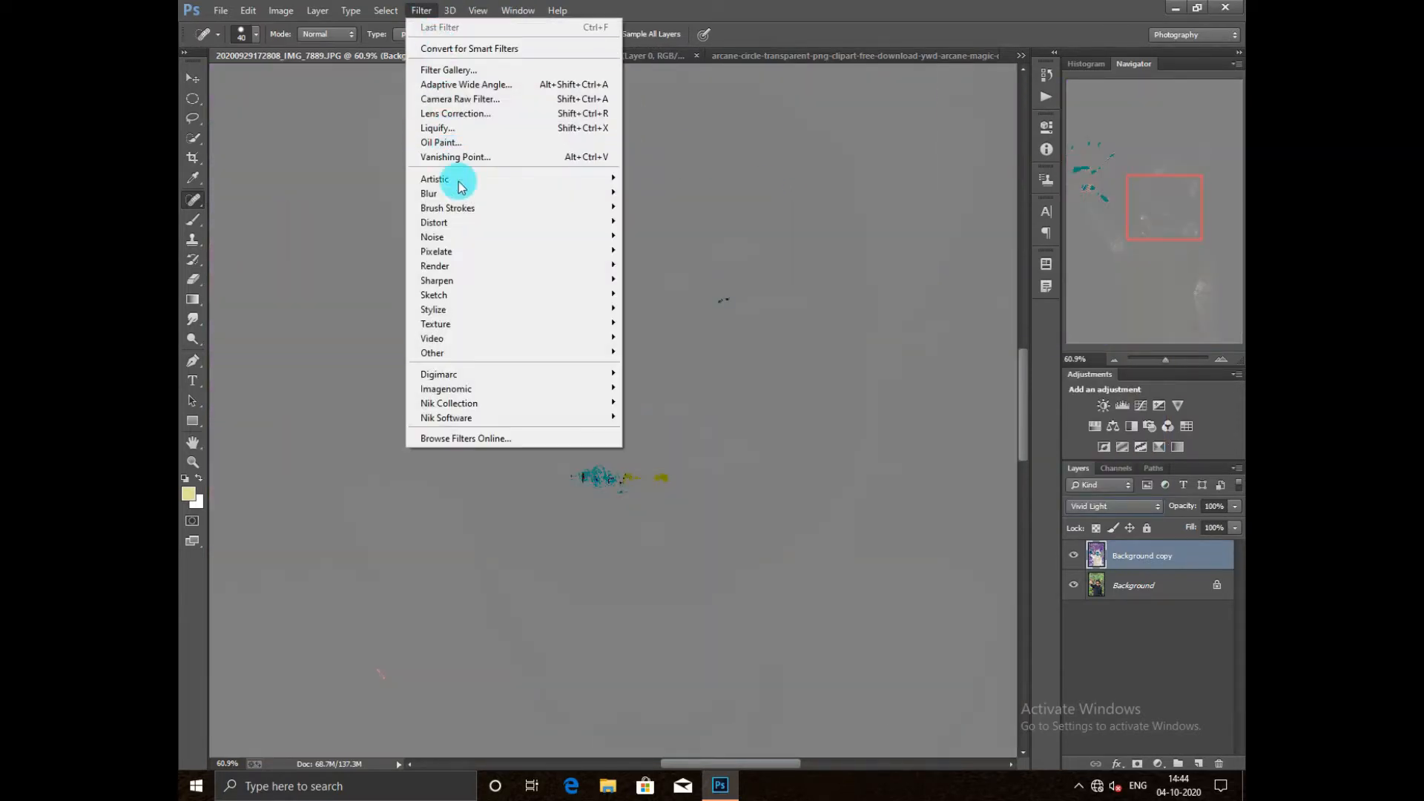
pyautogui.moveTo(515, 353)
pyautogui.click(663, 368)
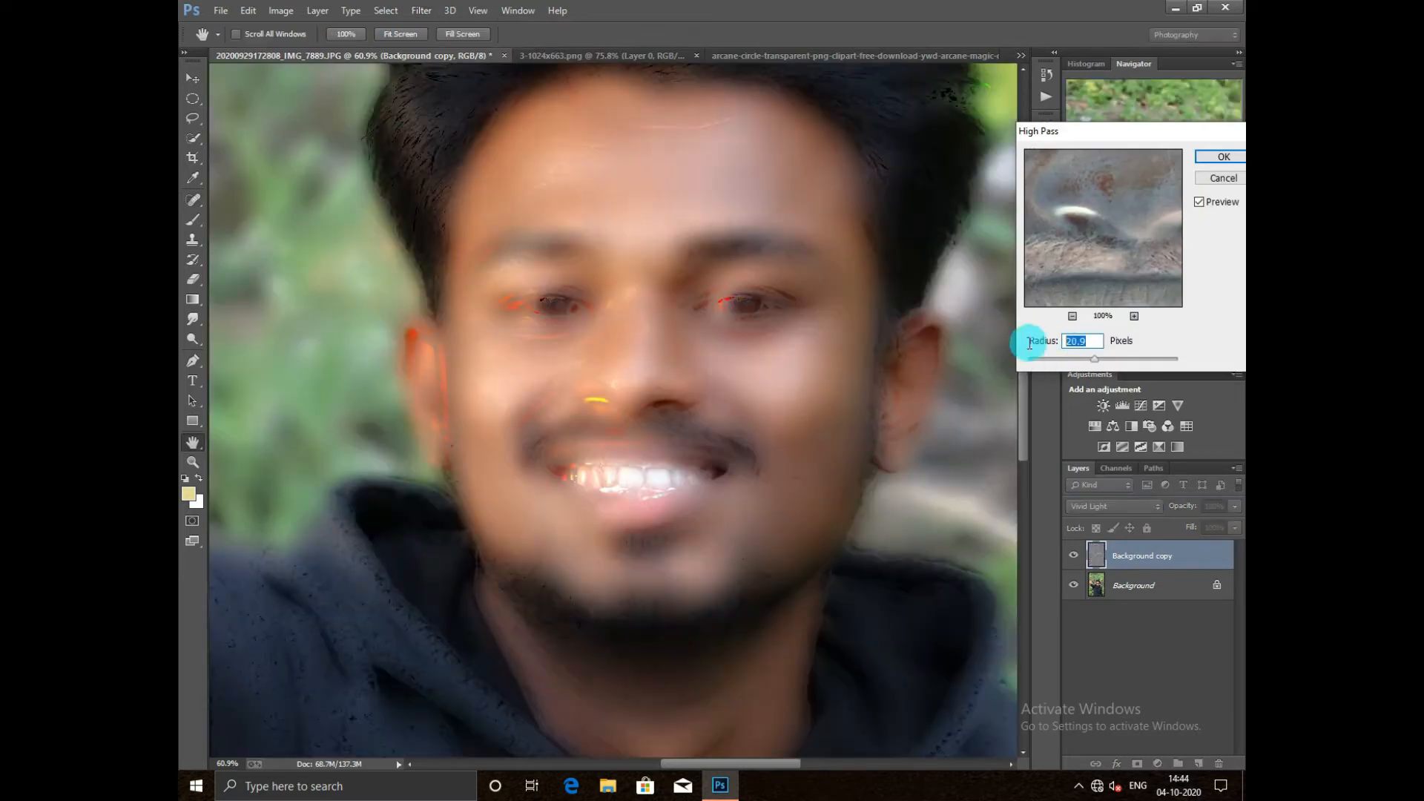
pyautogui.moveTo(1135, 127); pyautogui.dragTo(960, 127)
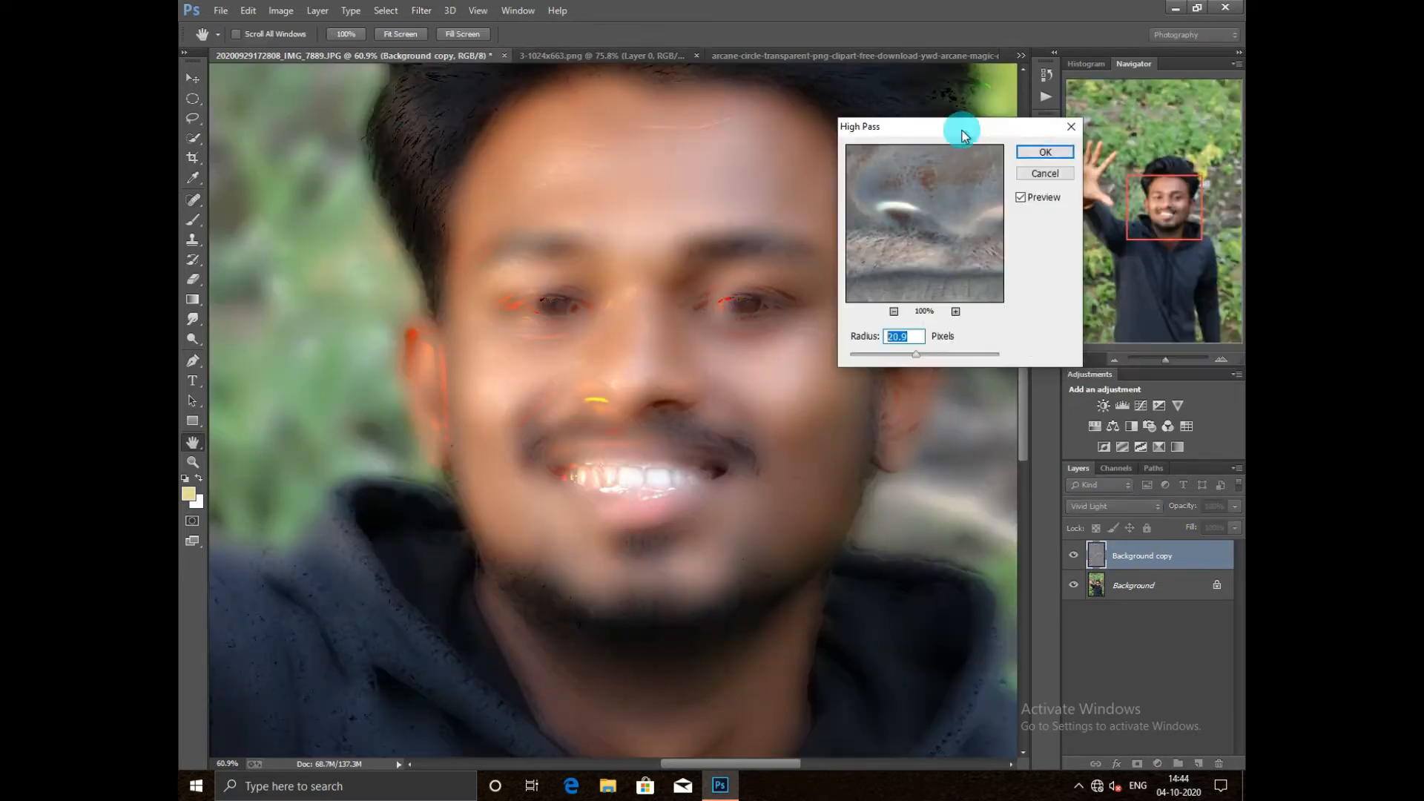
pyautogui.click(1039, 149)
# Apply a Gaussian Blur to the Background copy layer with a reduced radius to bring back skin texture.
pyautogui.click(421, 11)
pyautogui.moveTo(475, 191)
pyautogui.click(684, 299)
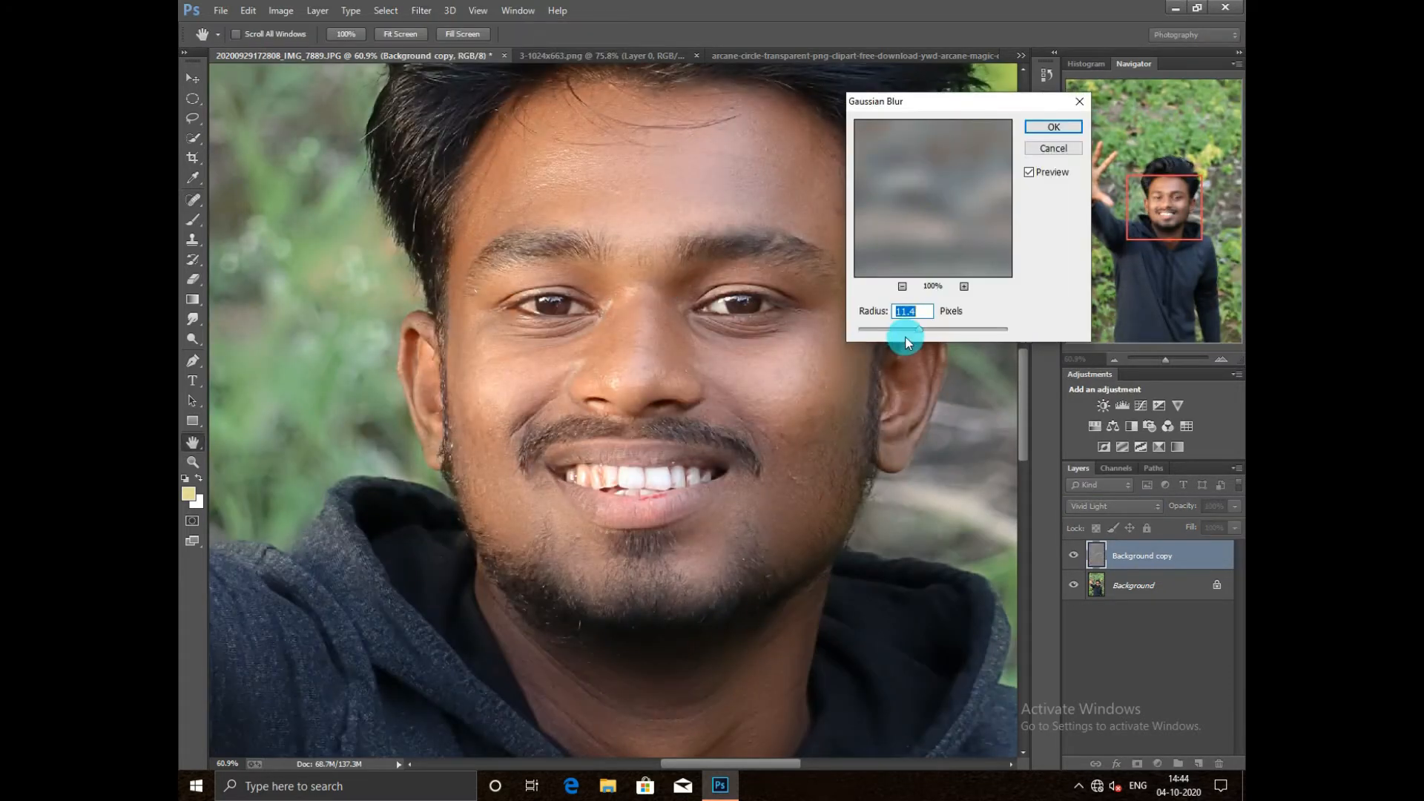
pyautogui.moveTo(902, 328); pyautogui.dragTo(893, 332)
pyautogui.press('Return')
pyautogui.press('j')
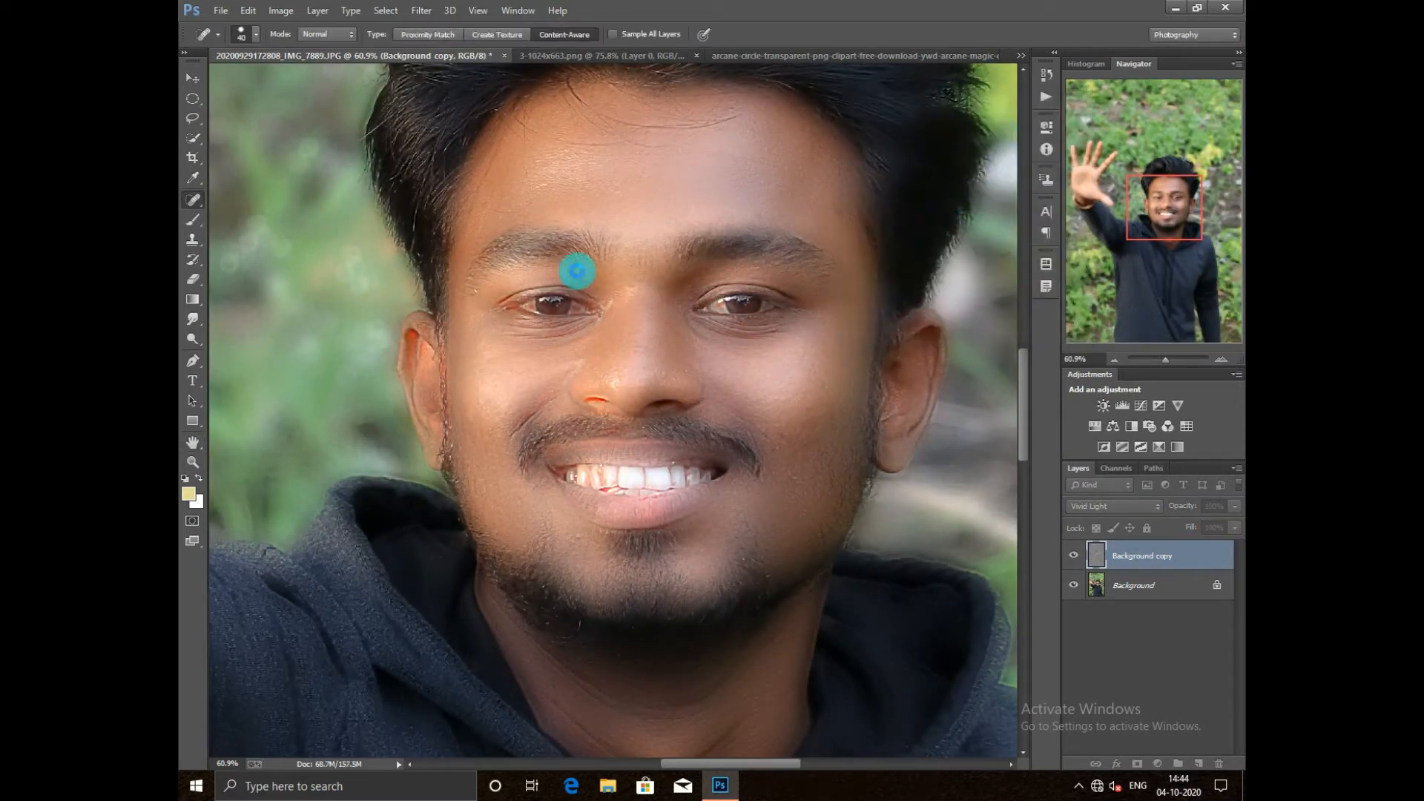
# Add a black layer mask to the Background copy and set up a white brush at 65% opacity.
pyautogui.keyDown('alt'); pyautogui.click(1137, 765); pyautogui.keyUp('alt')
pyautogui.click(193, 220)
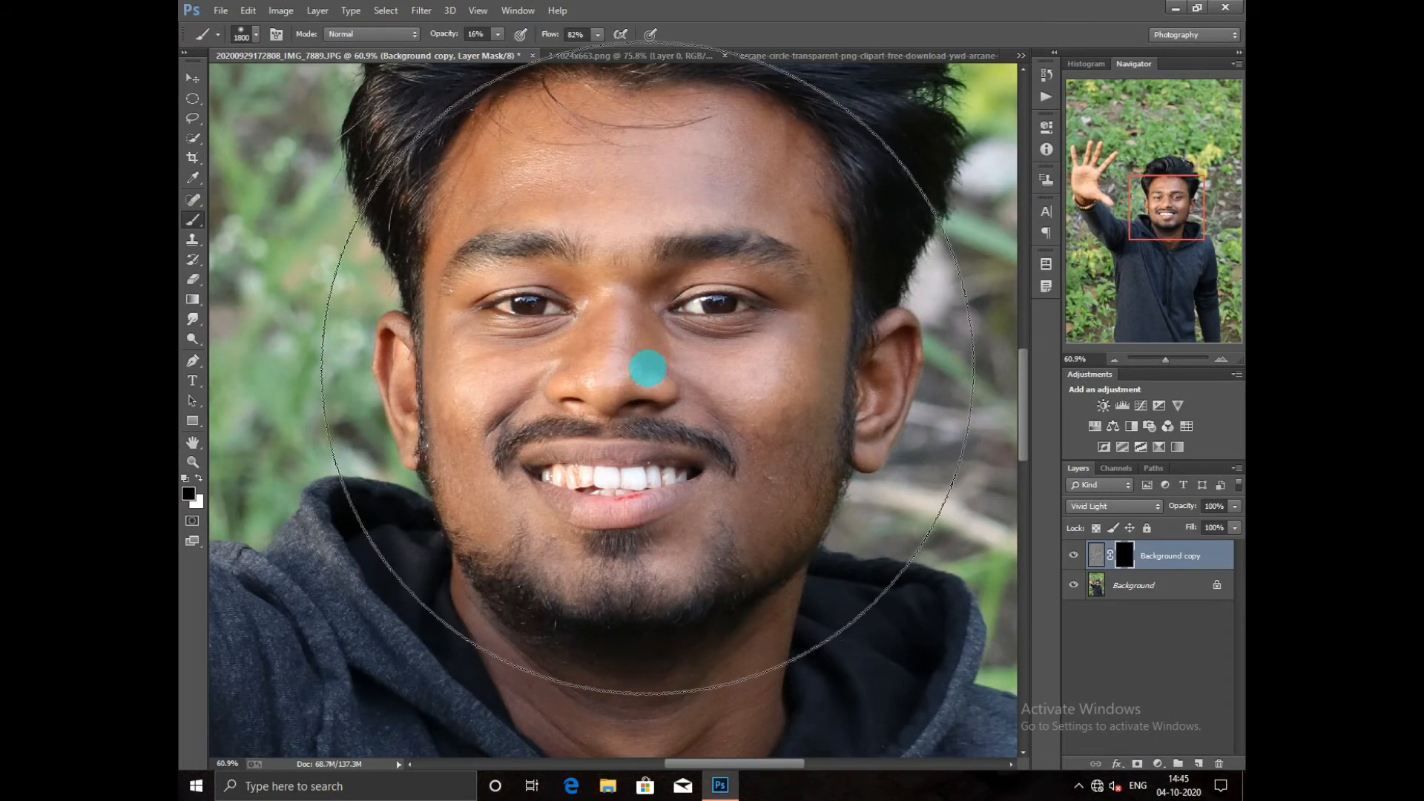
pyautogui.click(197, 478)
pyautogui.moveTo(445, 34); pyautogui.dragTo(483, 46)
# Paint white on the mask over the forehead, nose and cheeks to smooth the facial skin, shrinking the brush for tighter areas.
pyautogui.scroll(1, 559, 168)
pyautogui.press(']')
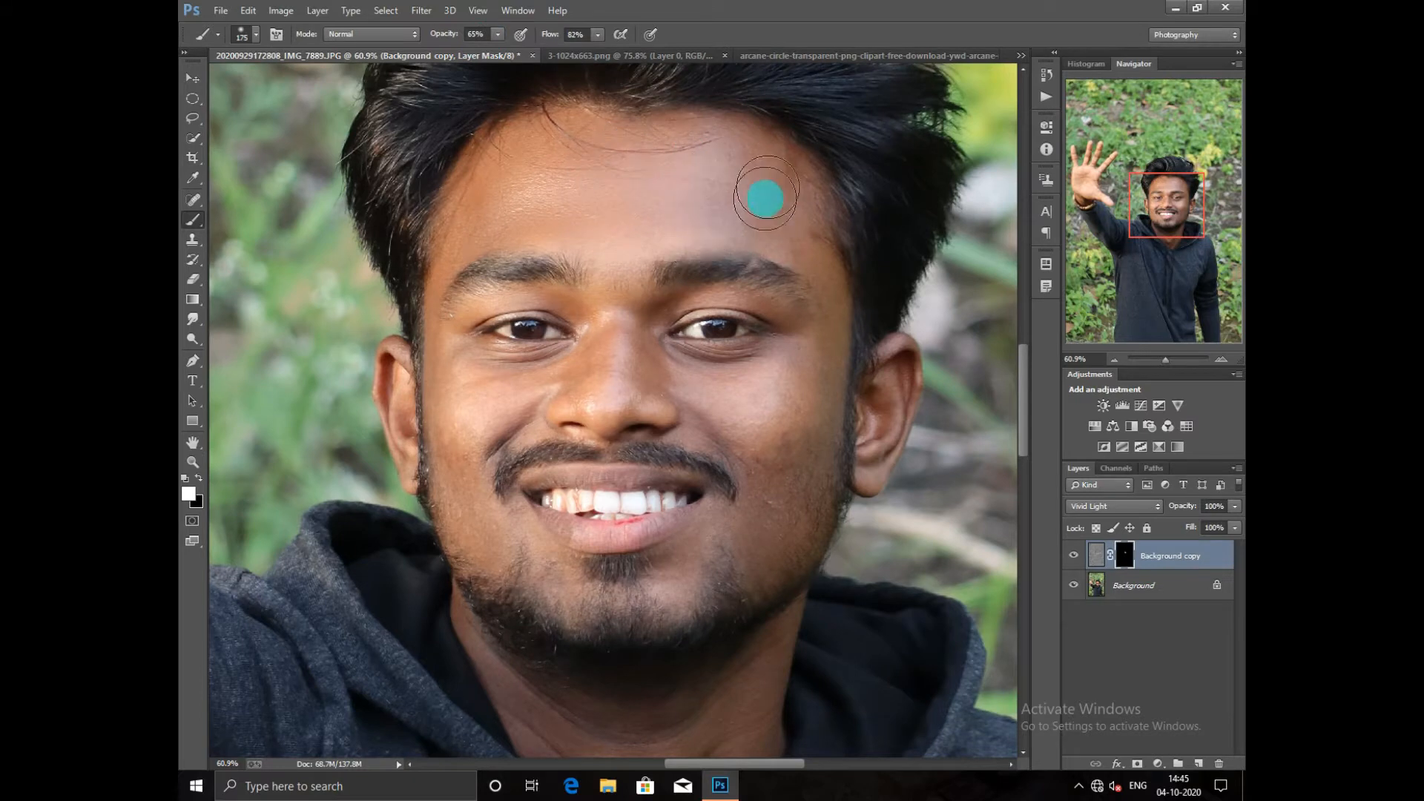
pyautogui.press('[')
pyautogui.press('[')
pyautogui.press('[')
pyautogui.press('[')
pyautogui.press('[')
pyautogui.press('[')
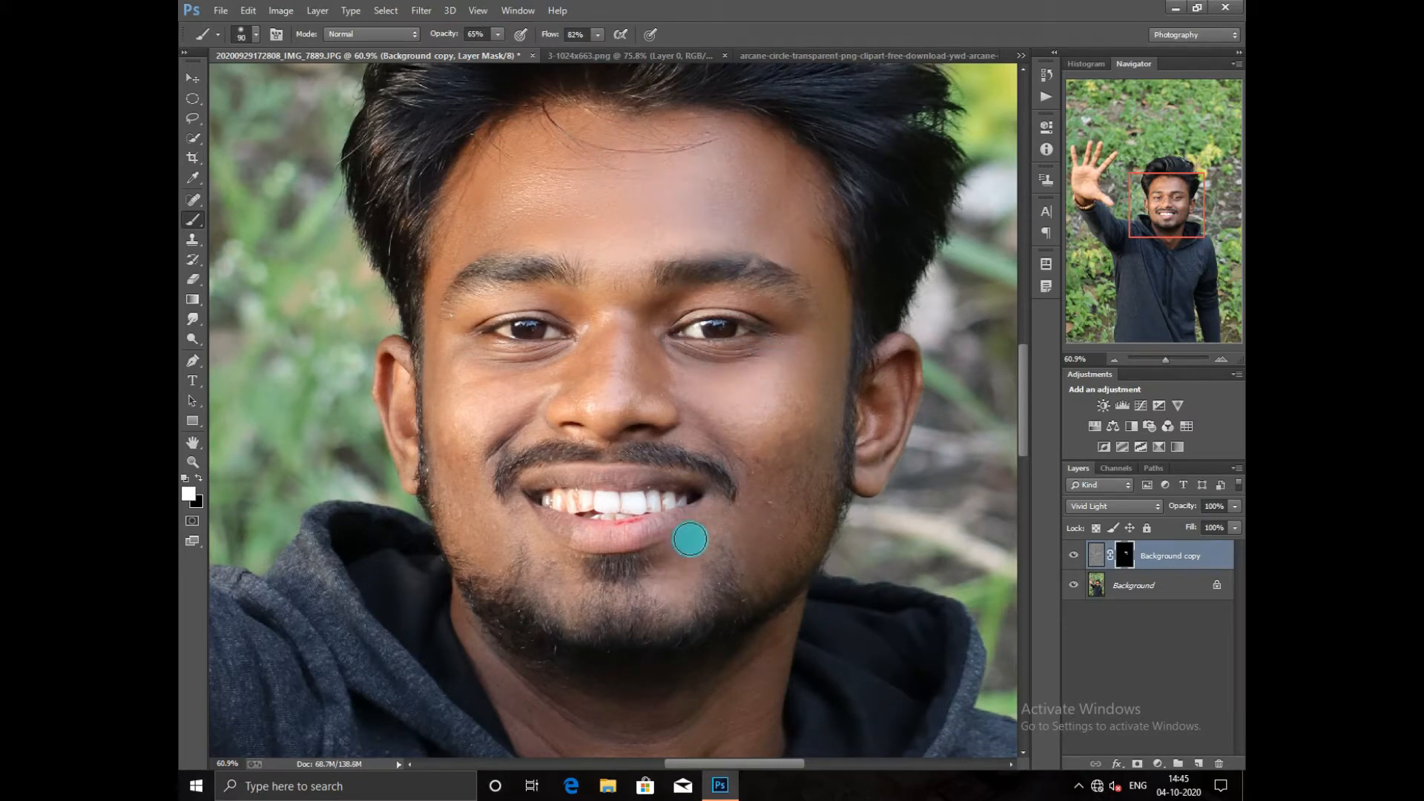
pyautogui.hscroll(-1, 629, 304)
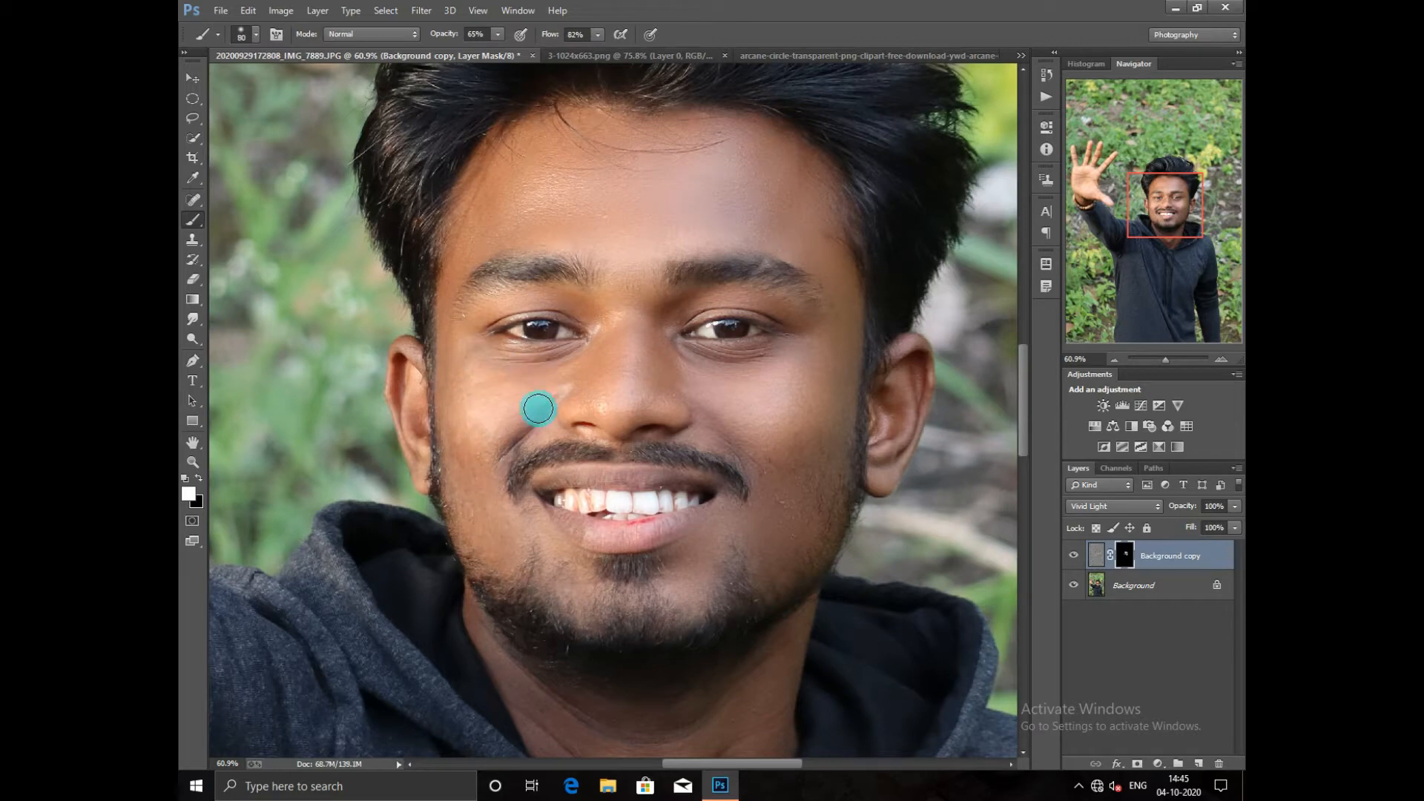
# Paint white on the mask over the neck with a larger brush and over the ears with a size 50 brush.
pyautogui.scroll(-3, 550, 550)
pyautogui.press(']')
pyautogui.press(']')
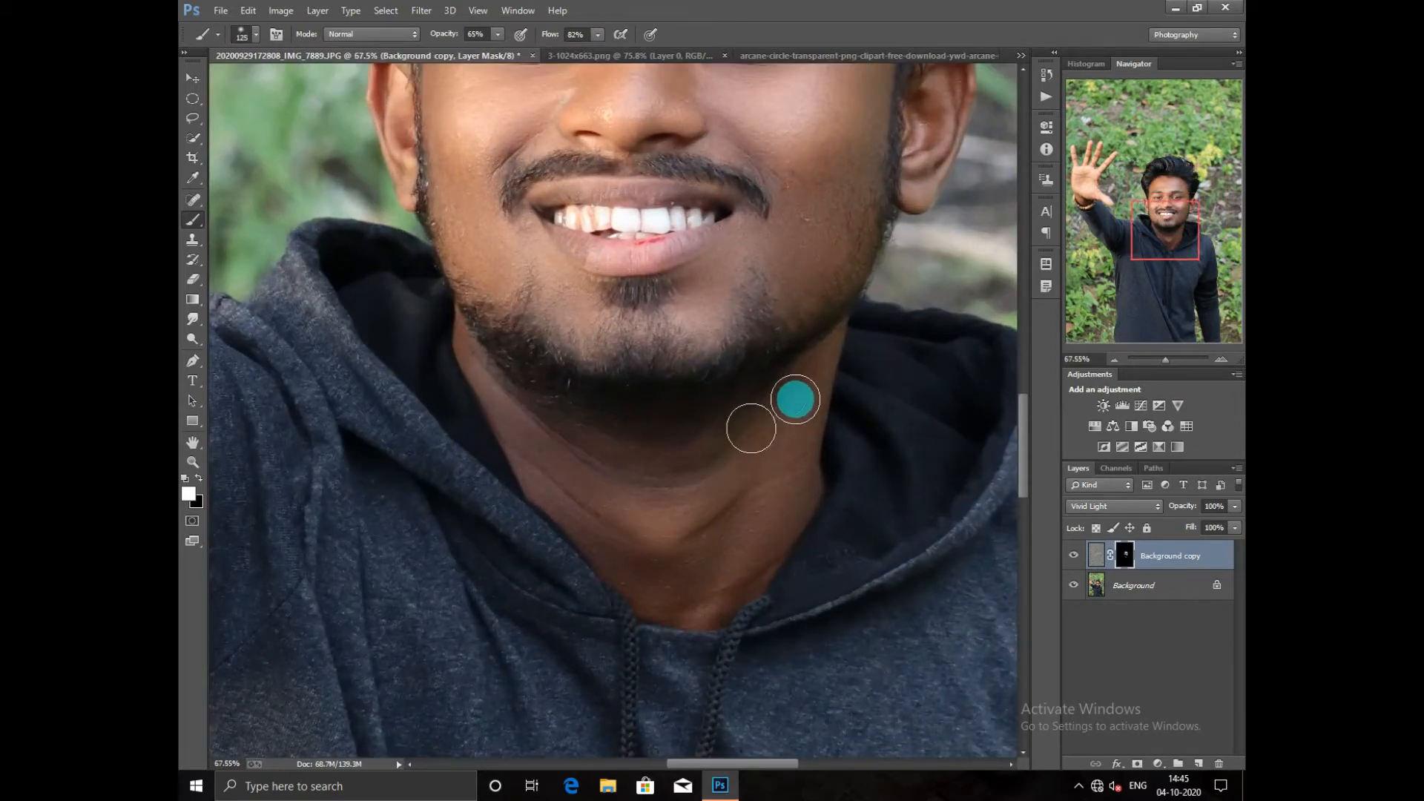
pyautogui.press('[')
pyautogui.press('[')
pyautogui.press('[')
pyautogui.press('[')
pyautogui.scroll(2, 852, 308)
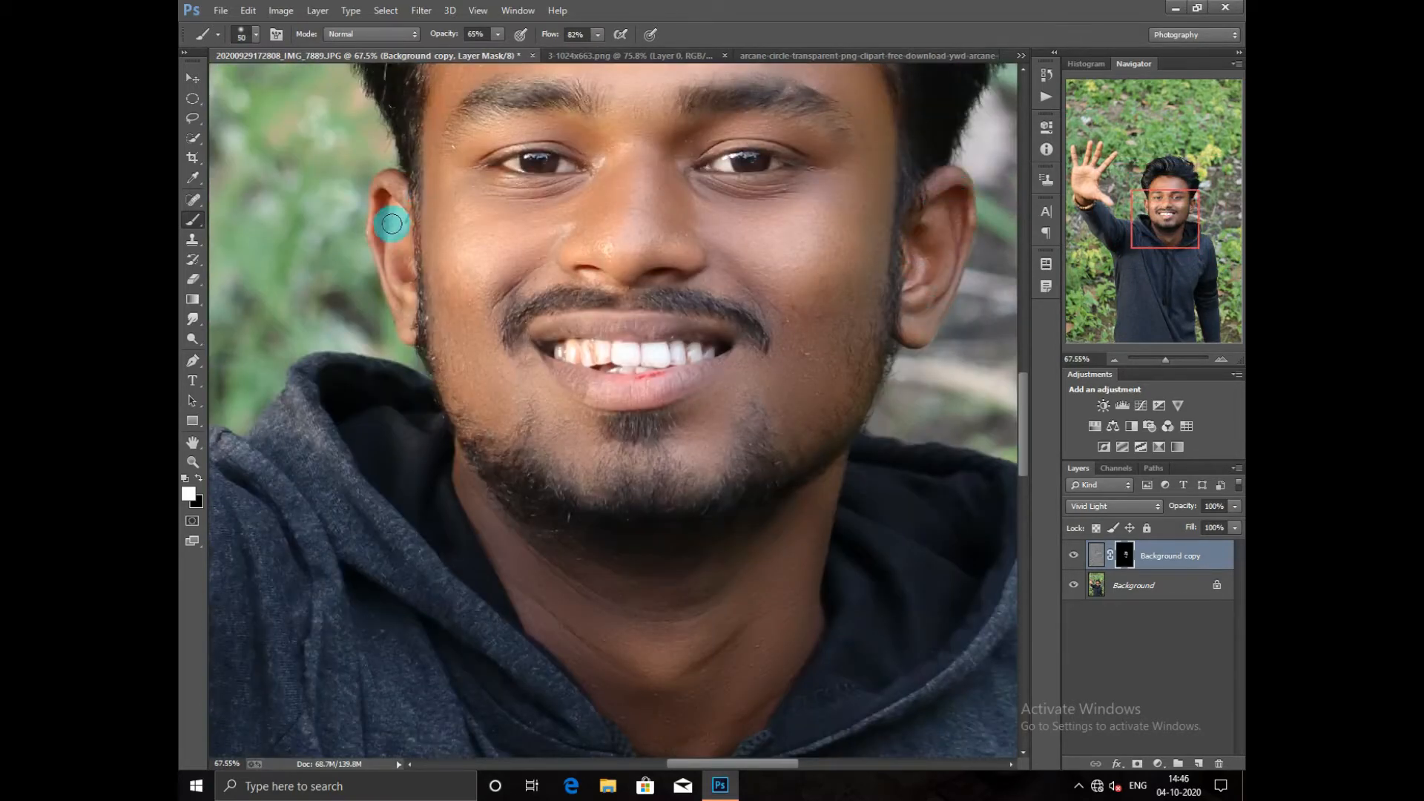
# Check the smoothed skin up close and in full, and merge the masked copy down into the Background.
pyautogui.scroll(-15, 563, 245)
pyautogui.scroll(13, 636, 340)
pyautogui.scroll(-12, 678, 435)
pyautogui.rightClick(1139, 558)
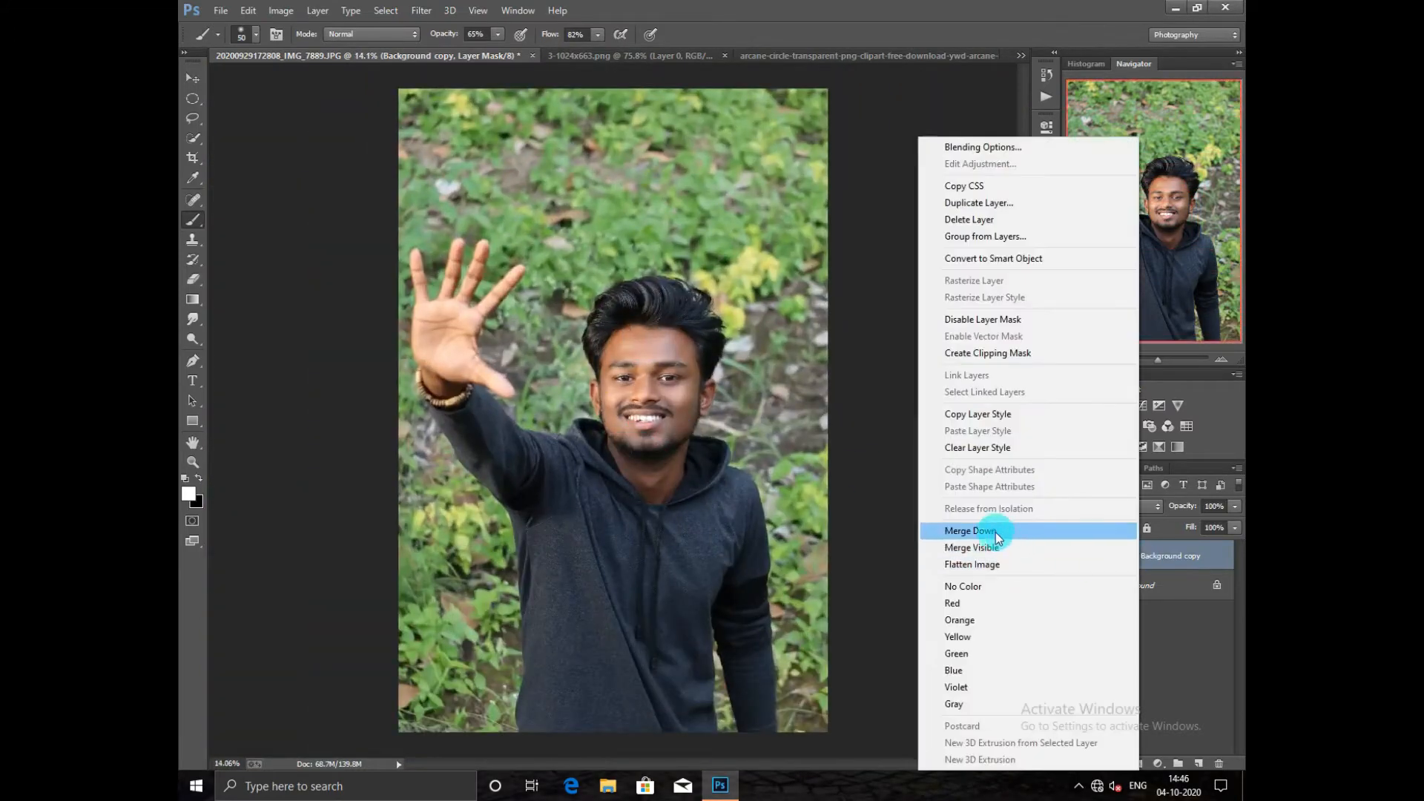
pyautogui.click(996, 532)
# Duplicate the merged Background layer again as a working copy.
pyautogui.rightClick(1112, 563)
pyautogui.click(1111, 589)
pyautogui.click(860, 254)
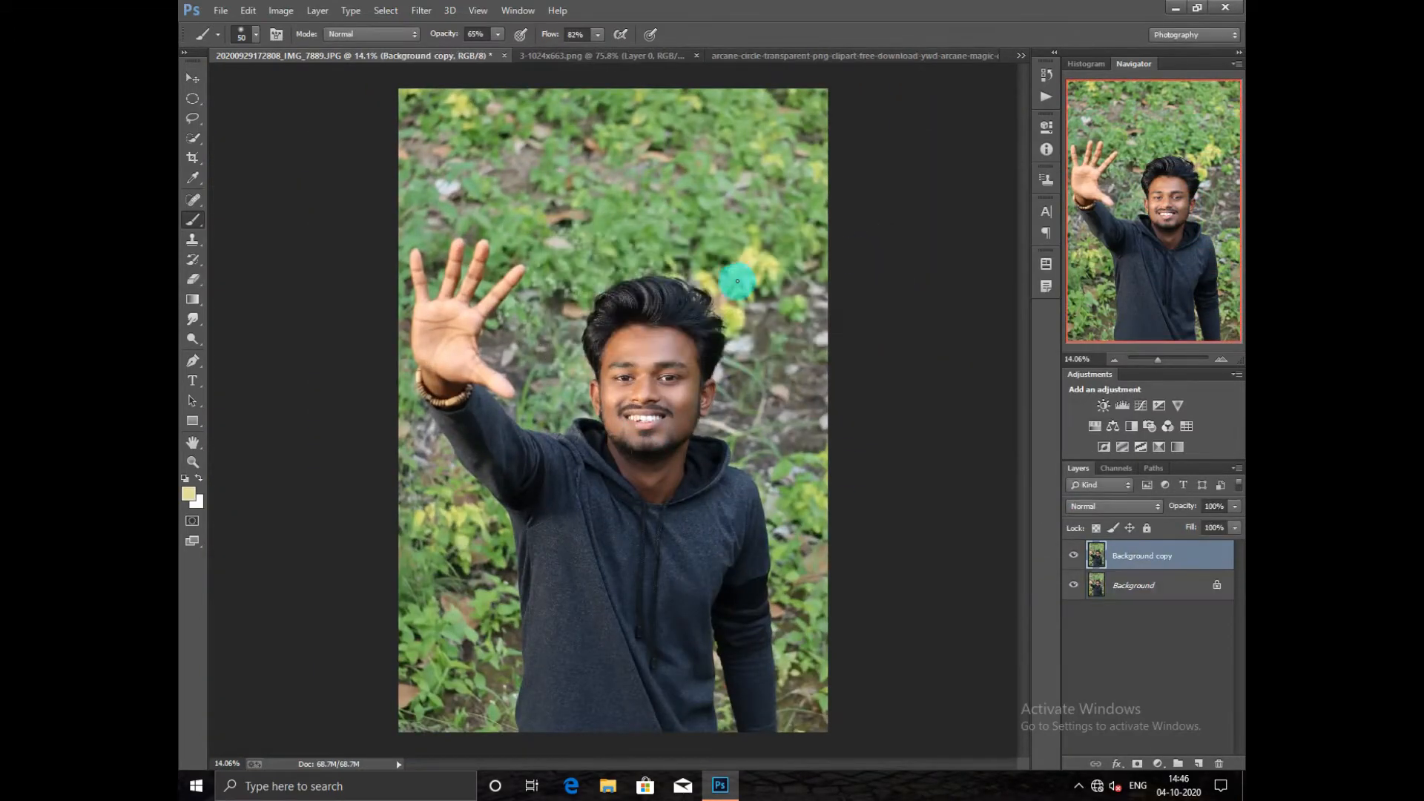
pyautogui.scroll(-1, 670, 367)
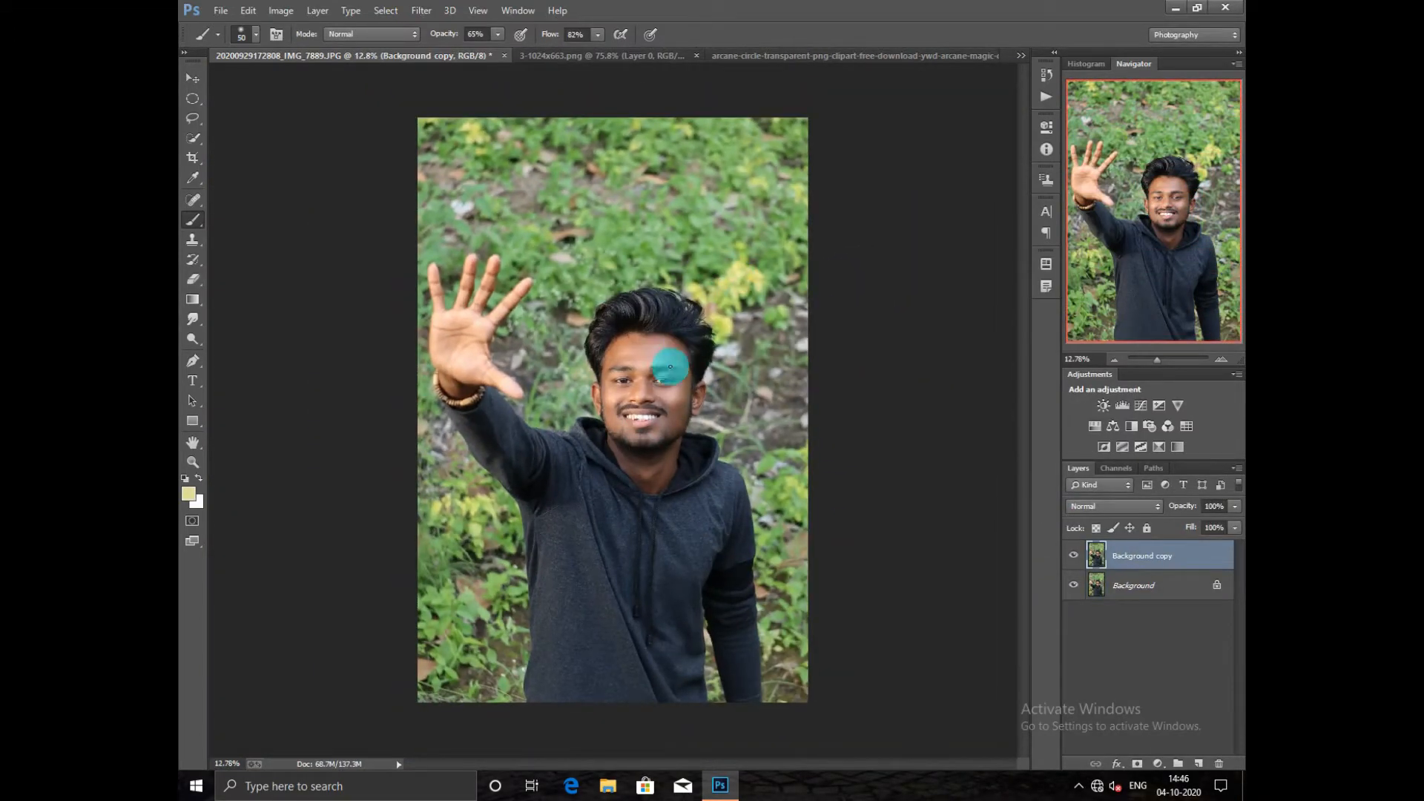
# Add a new empty layer and make an elliptical selection around the iris of the eye nearer the raised hand.
pyautogui.click(1203, 763)
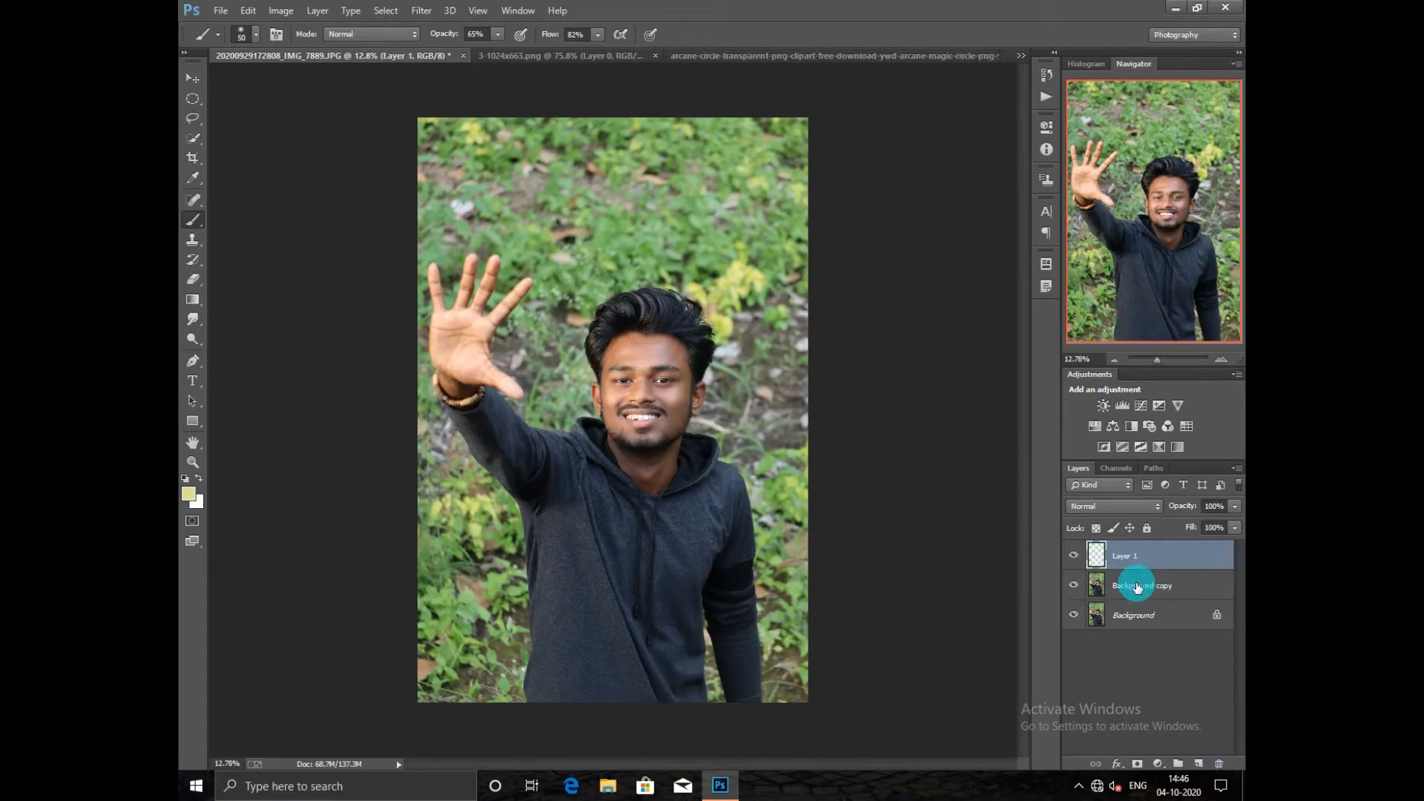
pyautogui.click(193, 135)
pyautogui.moveTo(198, 109); pyautogui.dragTo(270, 114)
pyautogui.click(261, 113)
pyautogui.scroll(12, 624, 382)
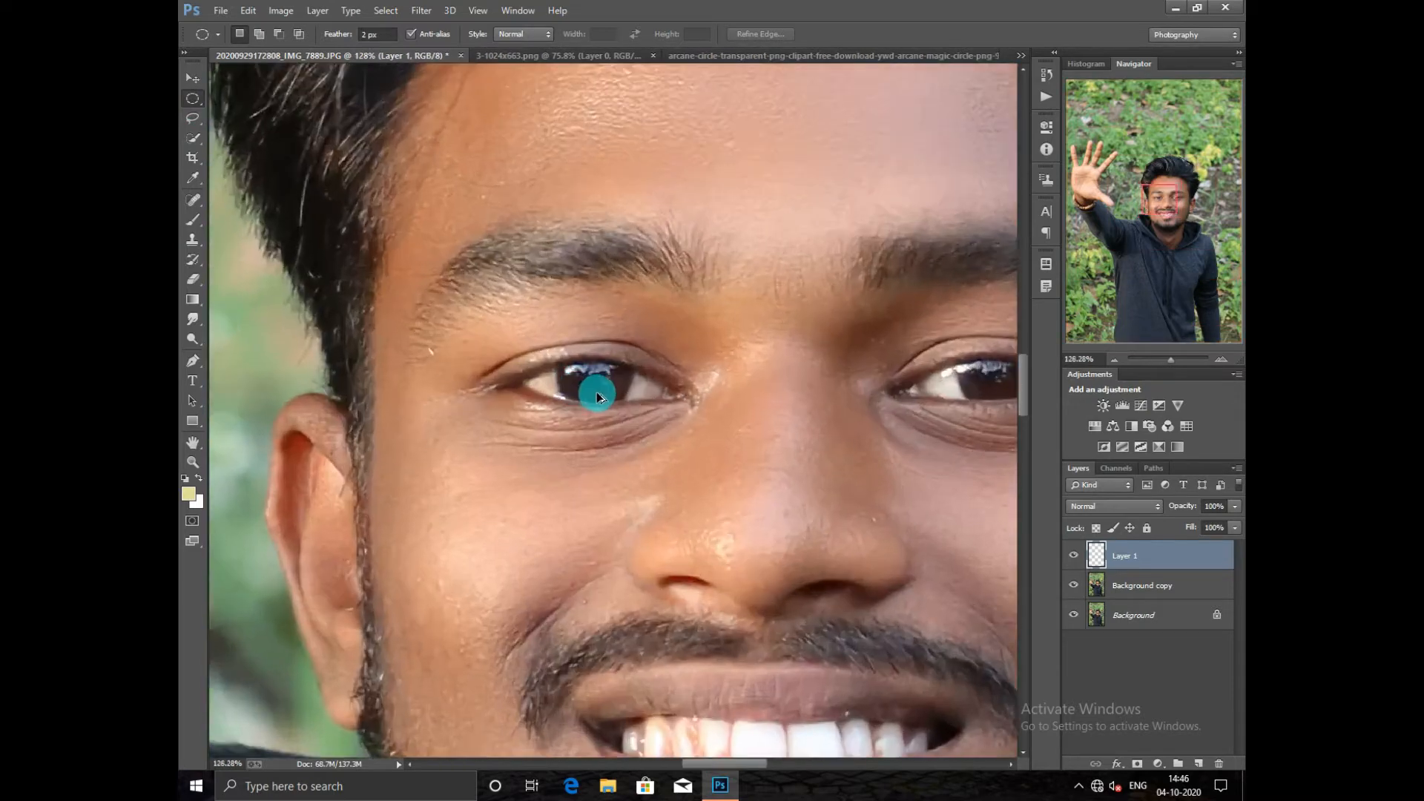
pyautogui.moveTo(569, 367); pyautogui.dragTo(616, 405)
# Stroke the iris selection with a 2 px centred line in cyan #3dece6.
pyautogui.rightClick(586, 366)
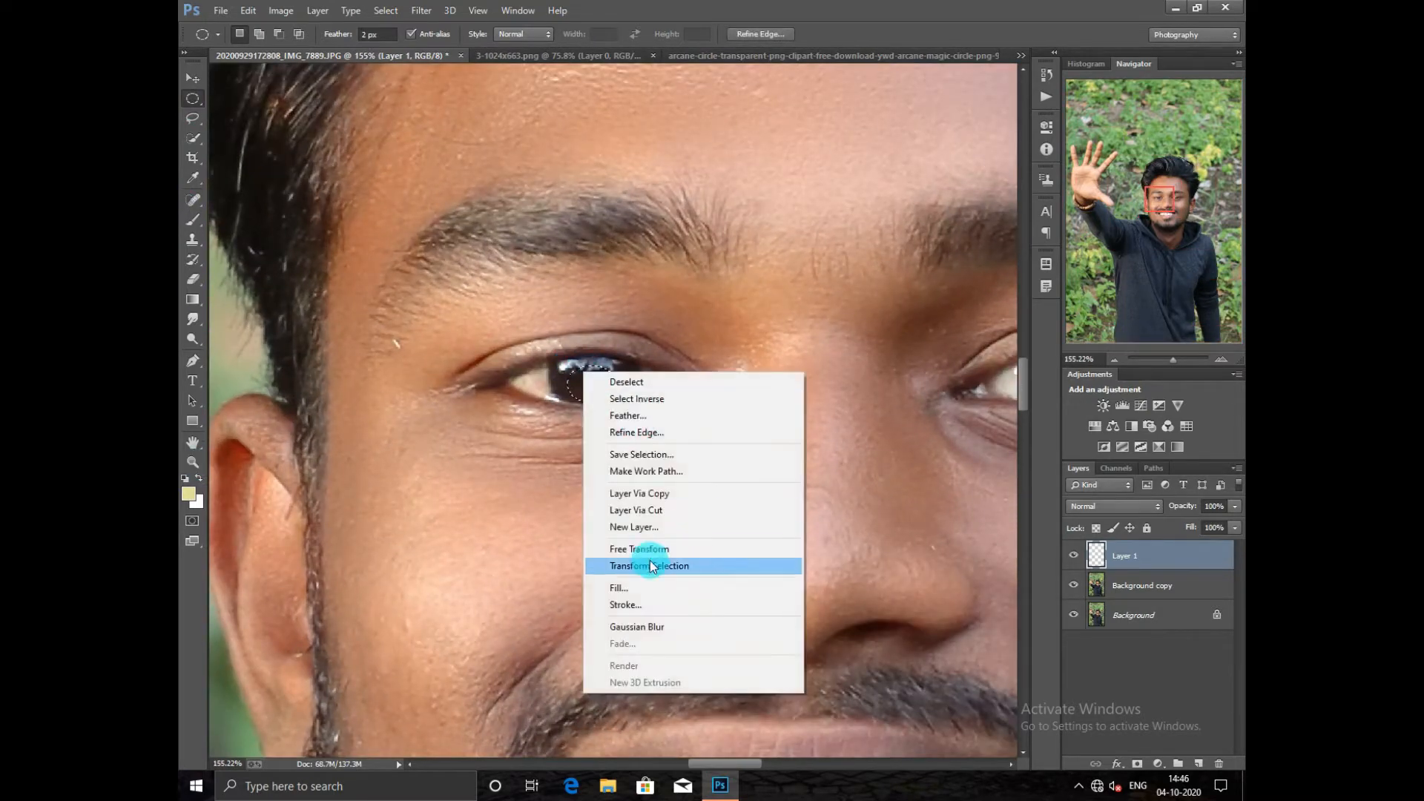
pyautogui.click(630, 596)
pyautogui.click(656, 253)
pyautogui.click(969, 428)
pyautogui.click(900, 345)
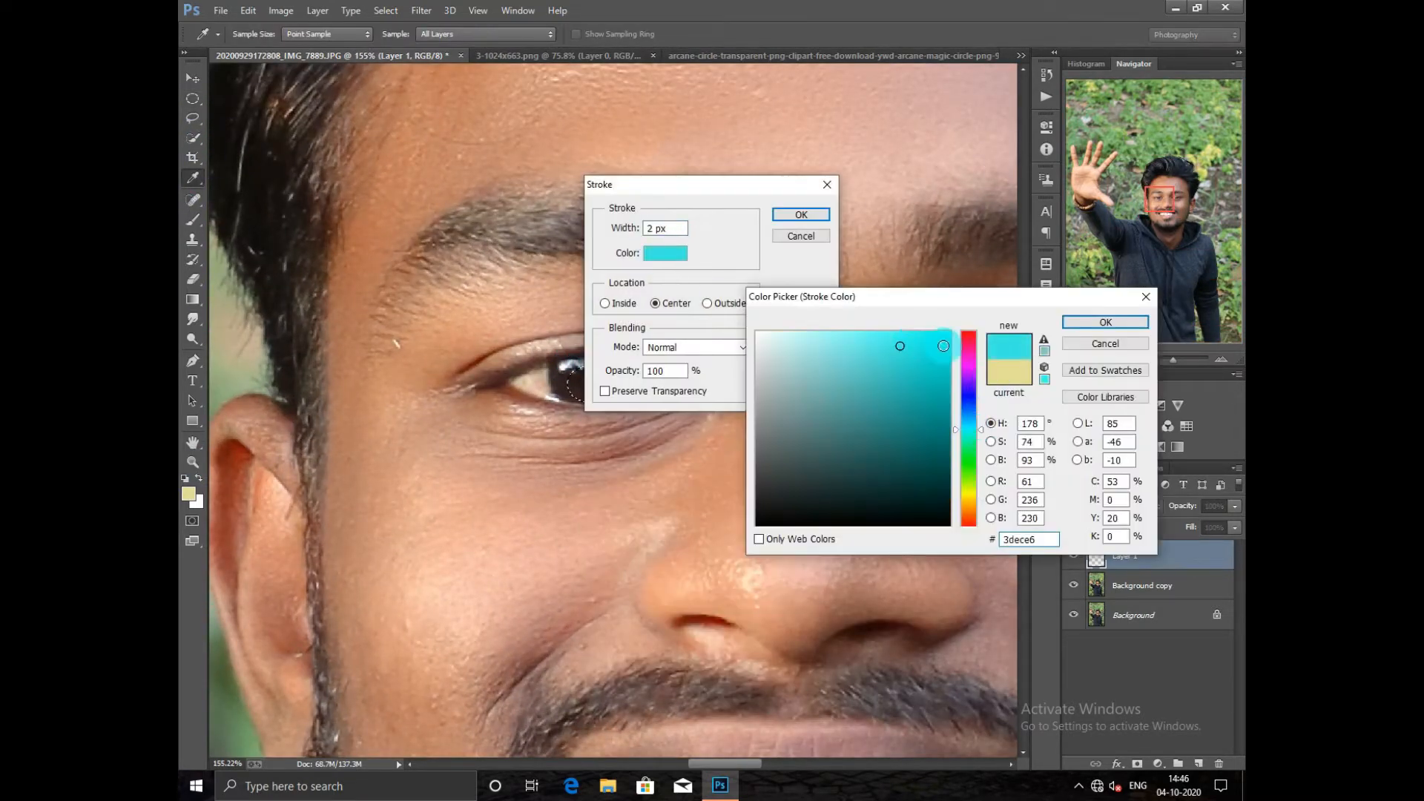
pyautogui.click(1107, 321)
pyautogui.press('Return')
# Deselect, transform the cyan ring slightly to fit the iris, and lower its layer opacity to 77%.
pyautogui.click(671, 318)
pyautogui.scroll(1, 523, 279)
pyautogui.hotkey('ctrl', 't')
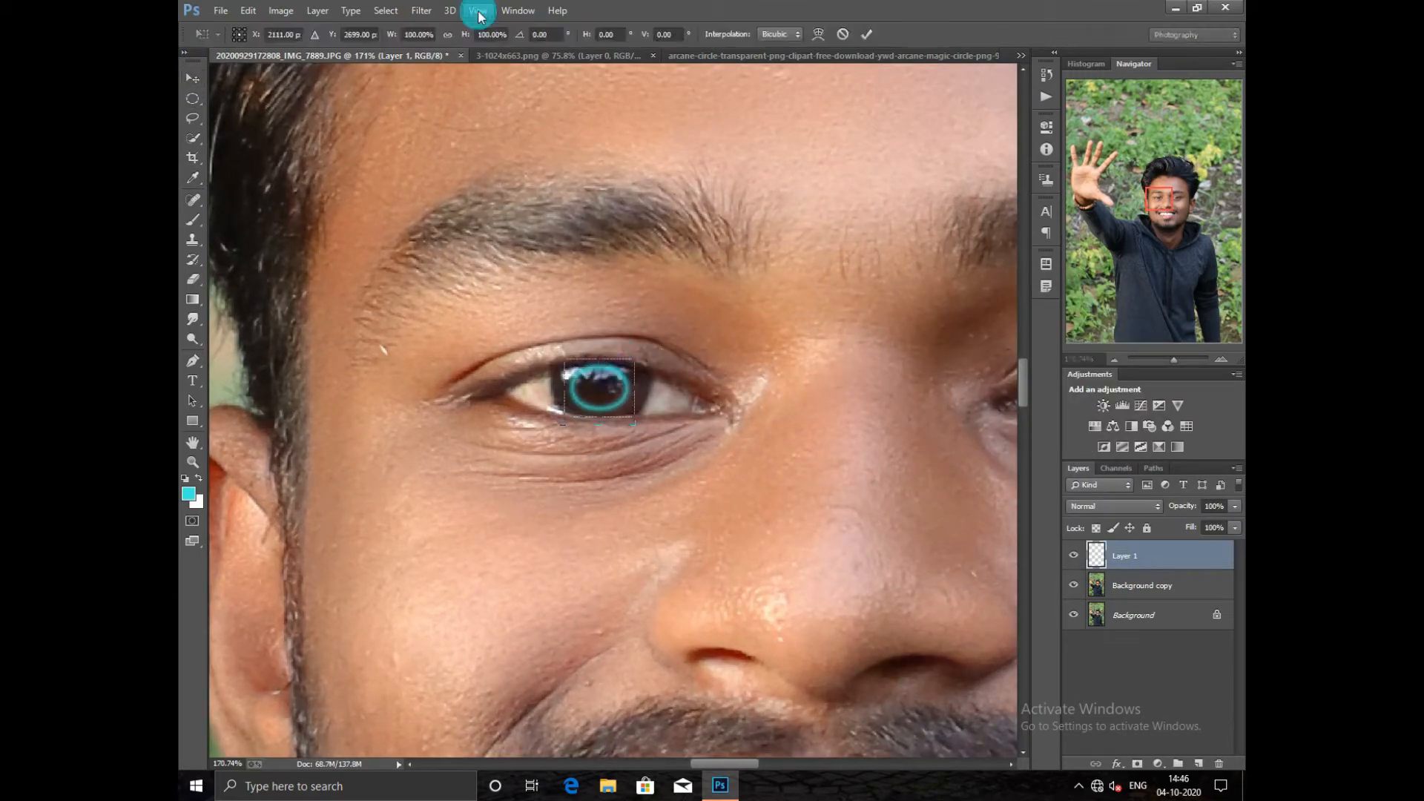
pyautogui.click(450, 34)
pyautogui.moveTo(634, 365); pyautogui.dragTo(635, 357)
pyautogui.click(867, 34)
pyautogui.moveTo(1187, 506); pyautogui.dragTo(1170, 508)
# Add a layer mask to the ring and paint black over its upper edge where the eyelid covers the iris.
pyautogui.click(1138, 763)
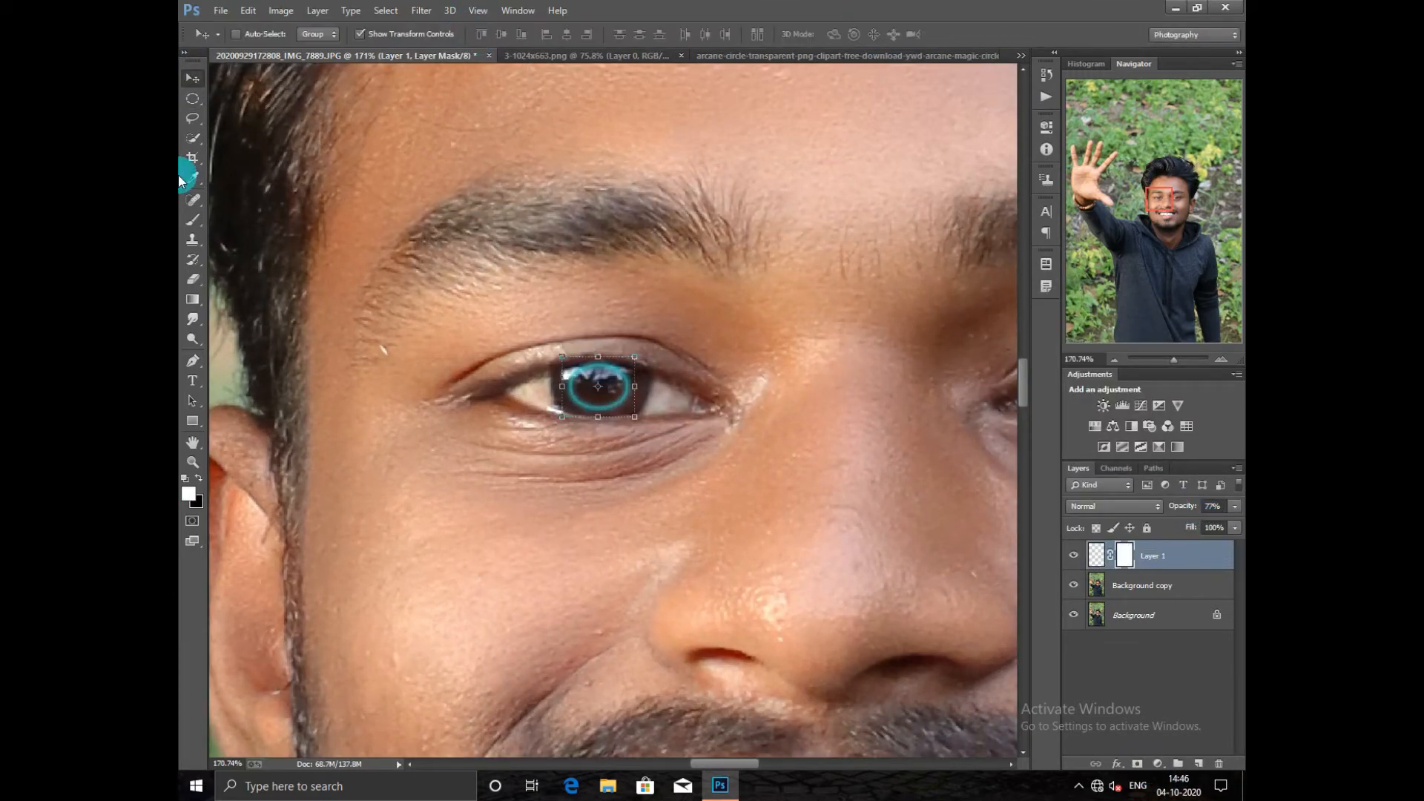
pyautogui.click(193, 220)
pyautogui.click(199, 478)
pyautogui.moveTo(573, 332); pyautogui.dragTo(620, 350)
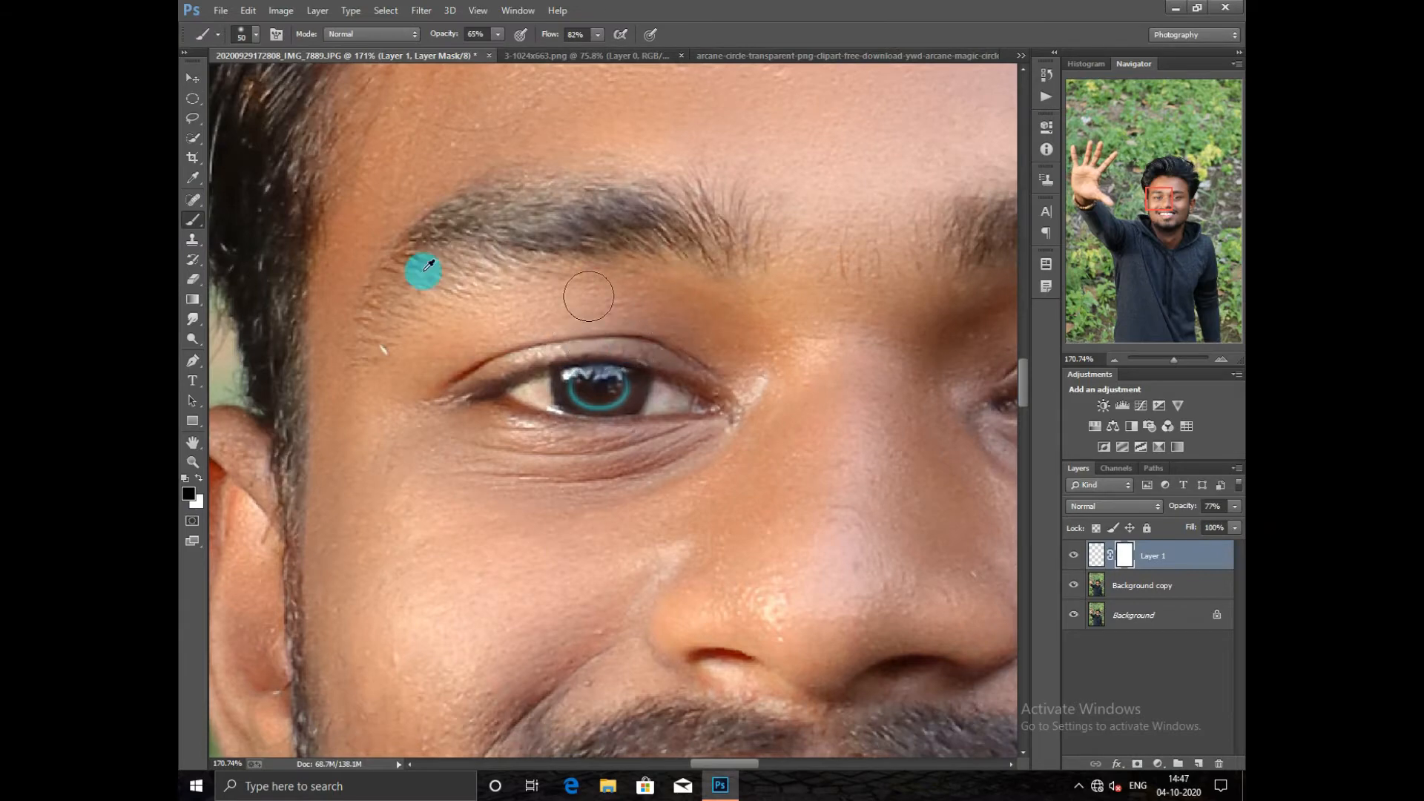
# Duplicate the ring layer and place the copy over the iris of the other eye.
pyautogui.scroll(-3, 452, 268)
pyautogui.press('v')
pyautogui.hotkey('ctrl', 'j')
pyautogui.moveTo(708, 369); pyautogui.dragTo(798, 317)
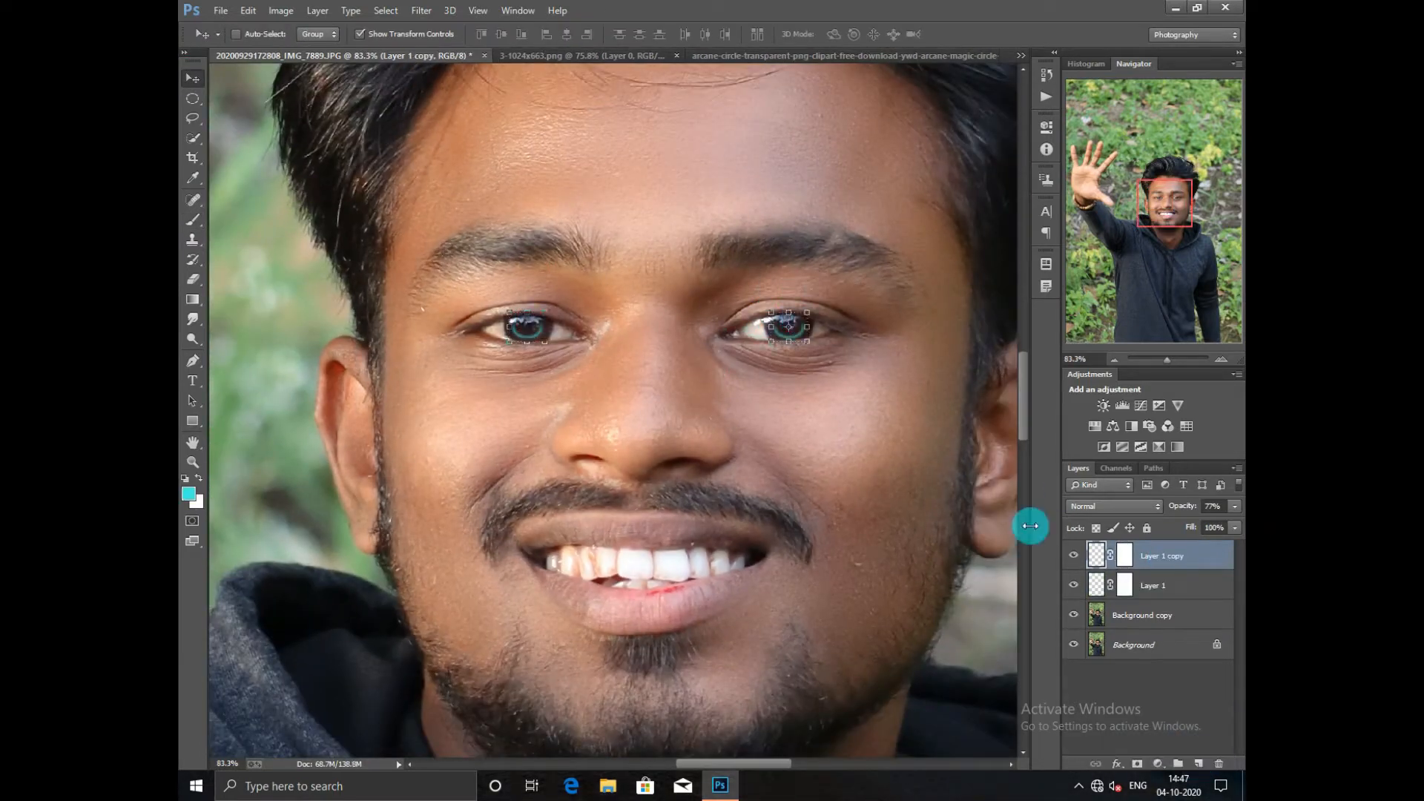
pyautogui.scroll(-5, 1012, 356)
pyautogui.scroll(8, 723, 312)
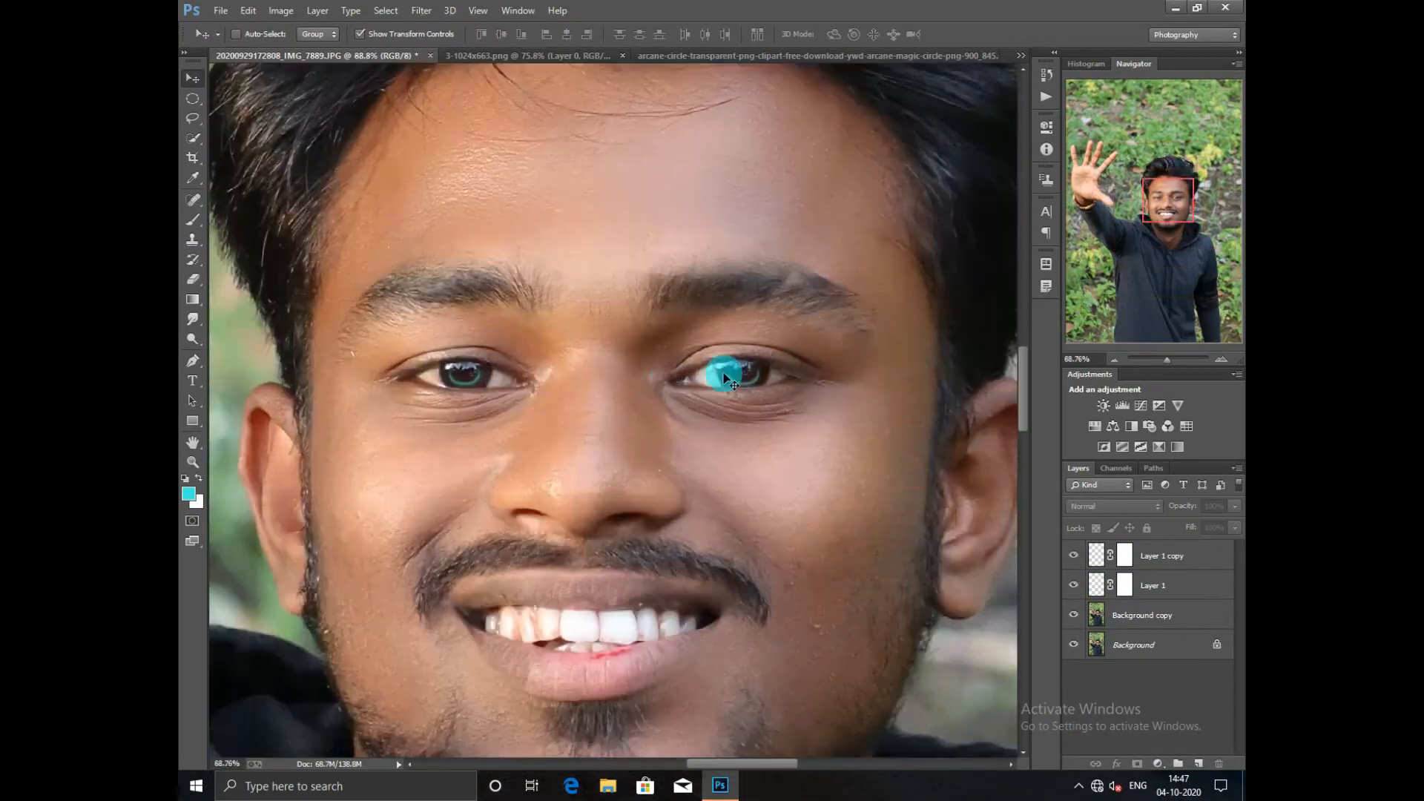
# Merge the two eye ring layers at 85% opacity and merge the result down into the Background copy.
pyautogui.click(1162, 556)
pyautogui.keyDown('ctrl'); pyautogui.click(1155, 585); pyautogui.keyUp('ctrl')
pyautogui.hotkey('ctrl', 'e')
pyautogui.rightClick(1176, 560)
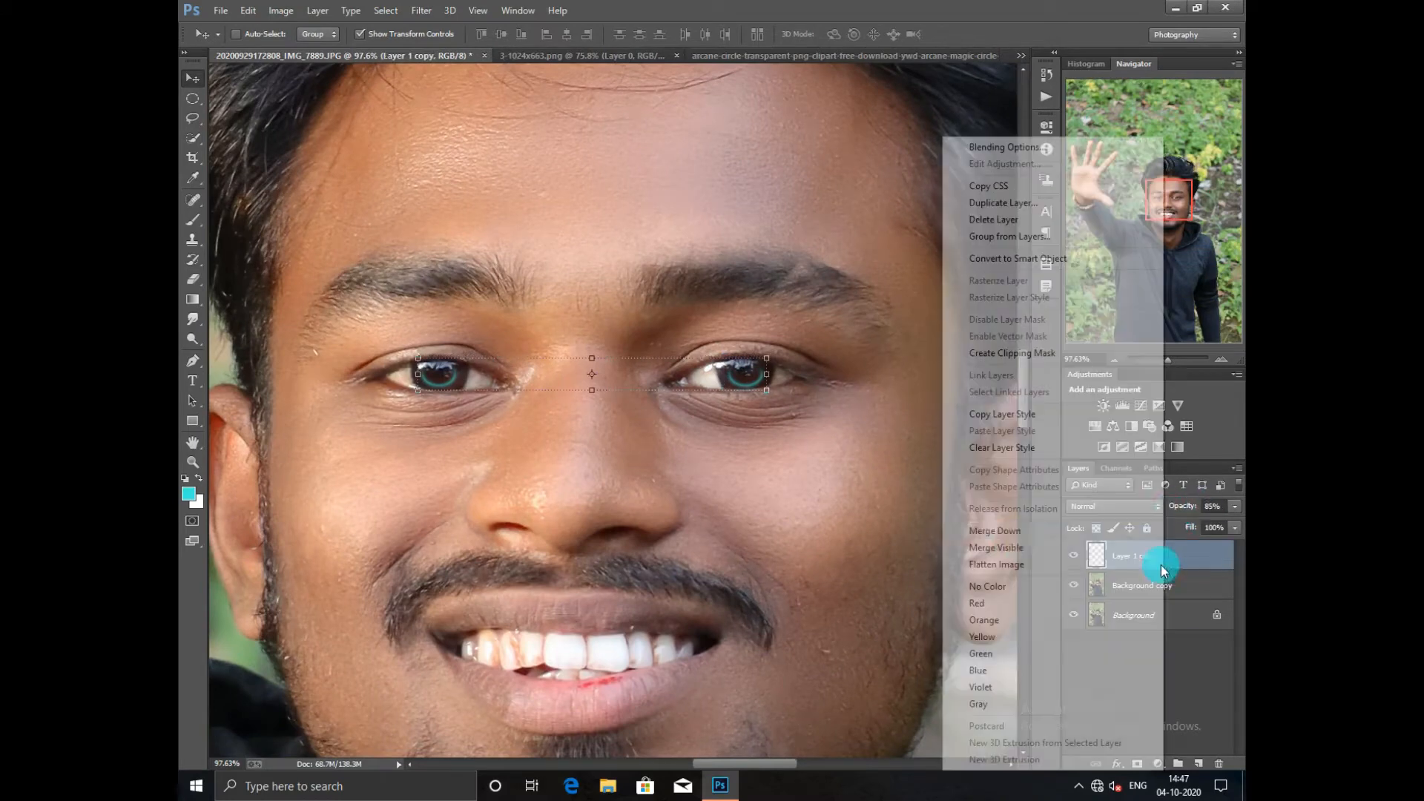
pyautogui.click(1164, 566)
# Open the Camera Raw Filter on the Background copy and set Shadows to +23 and Whites to +12.
pyautogui.scroll(-8, 687, 395)
pyautogui.click(421, 10)
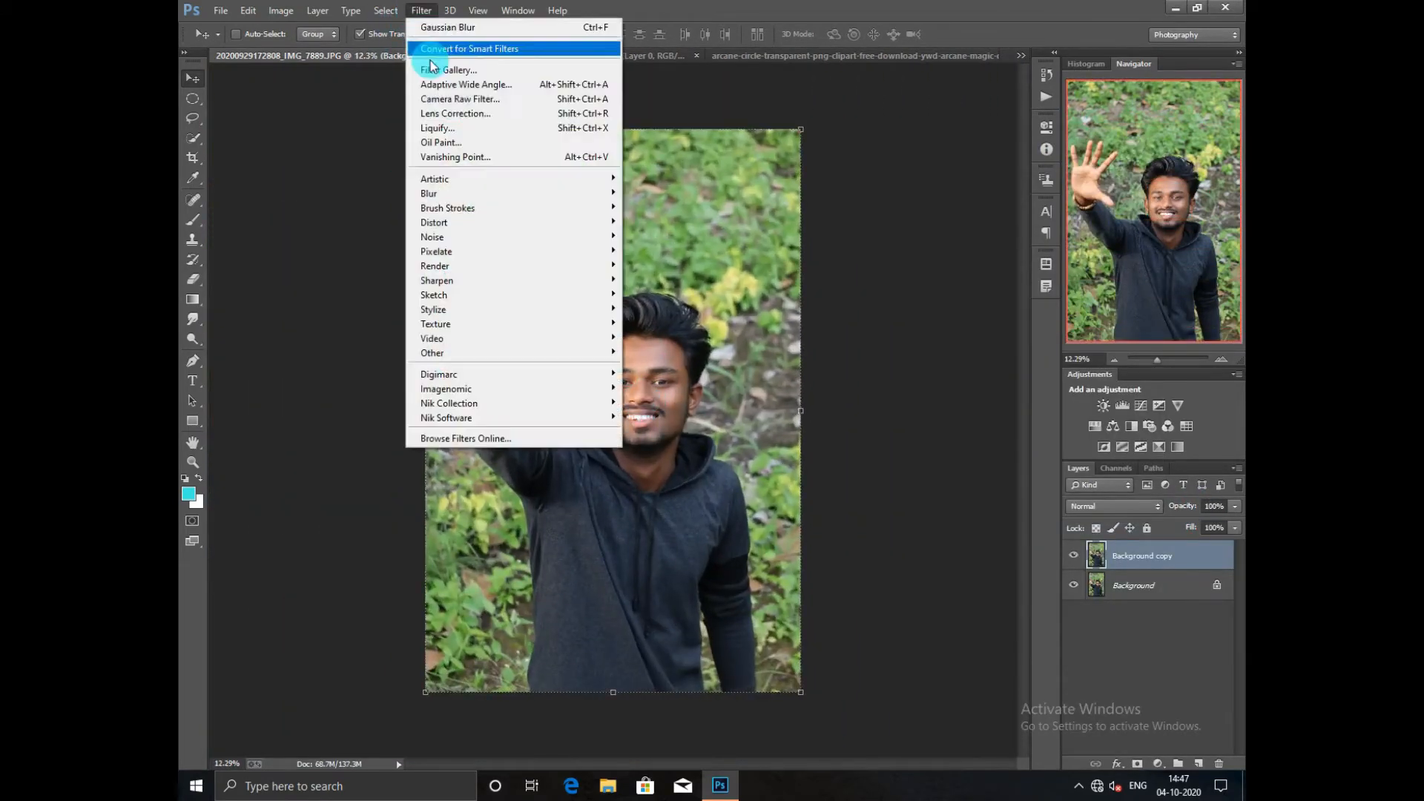
pyautogui.click(455, 100)
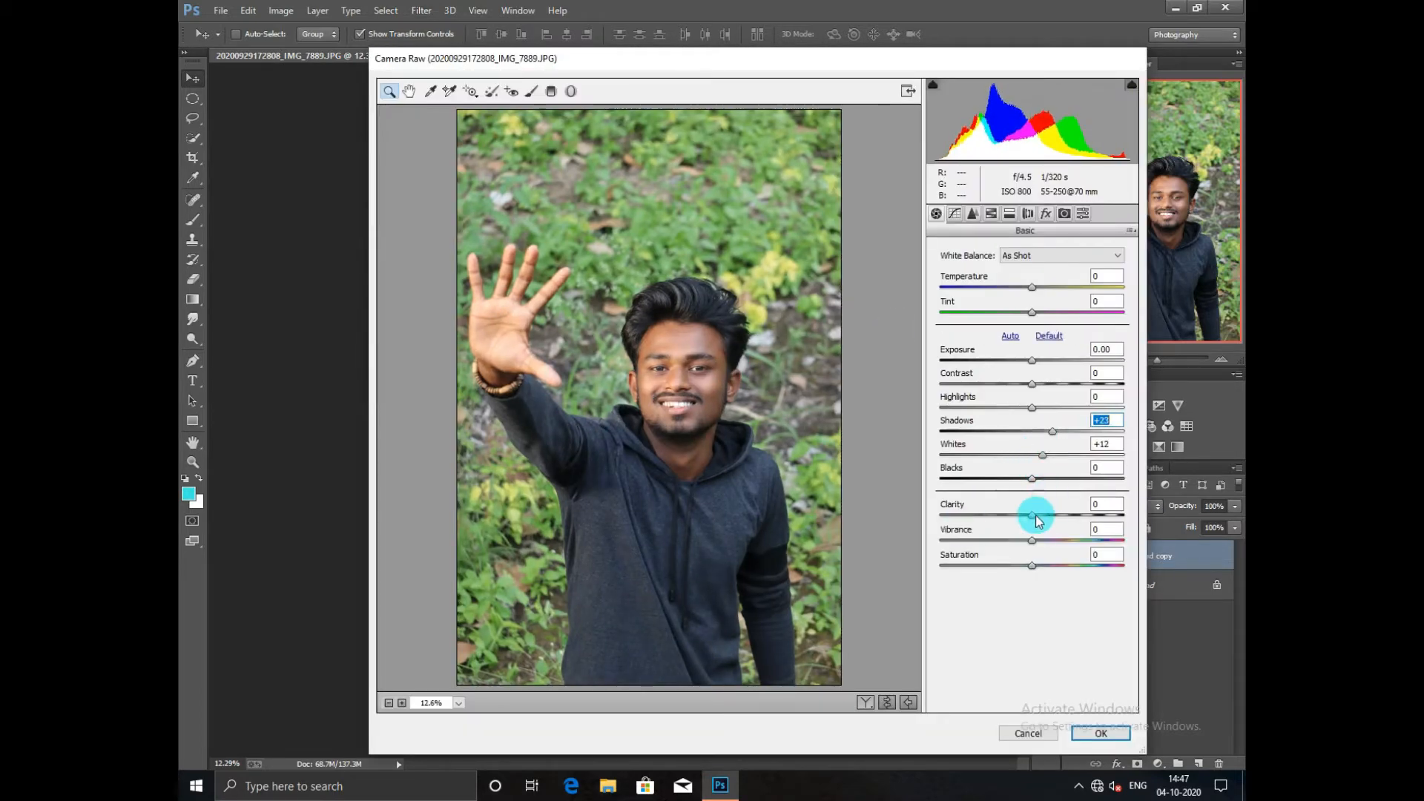
# Raise the sharpening amount, set luminance noise reduction to 16, and apply the Camera Raw adjustments.
pyautogui.click(992, 217)
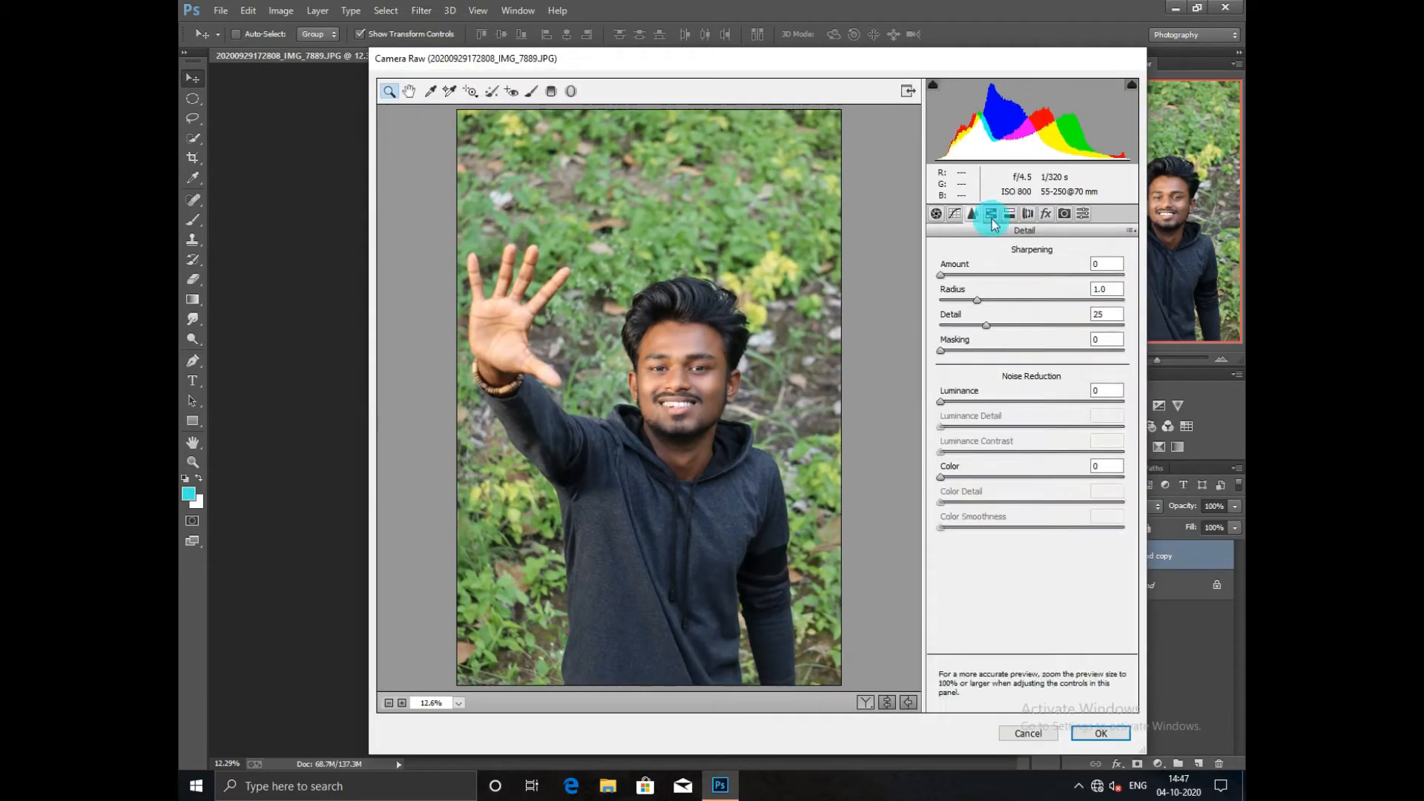
pyautogui.click(992, 218)
pyautogui.click(973, 215)
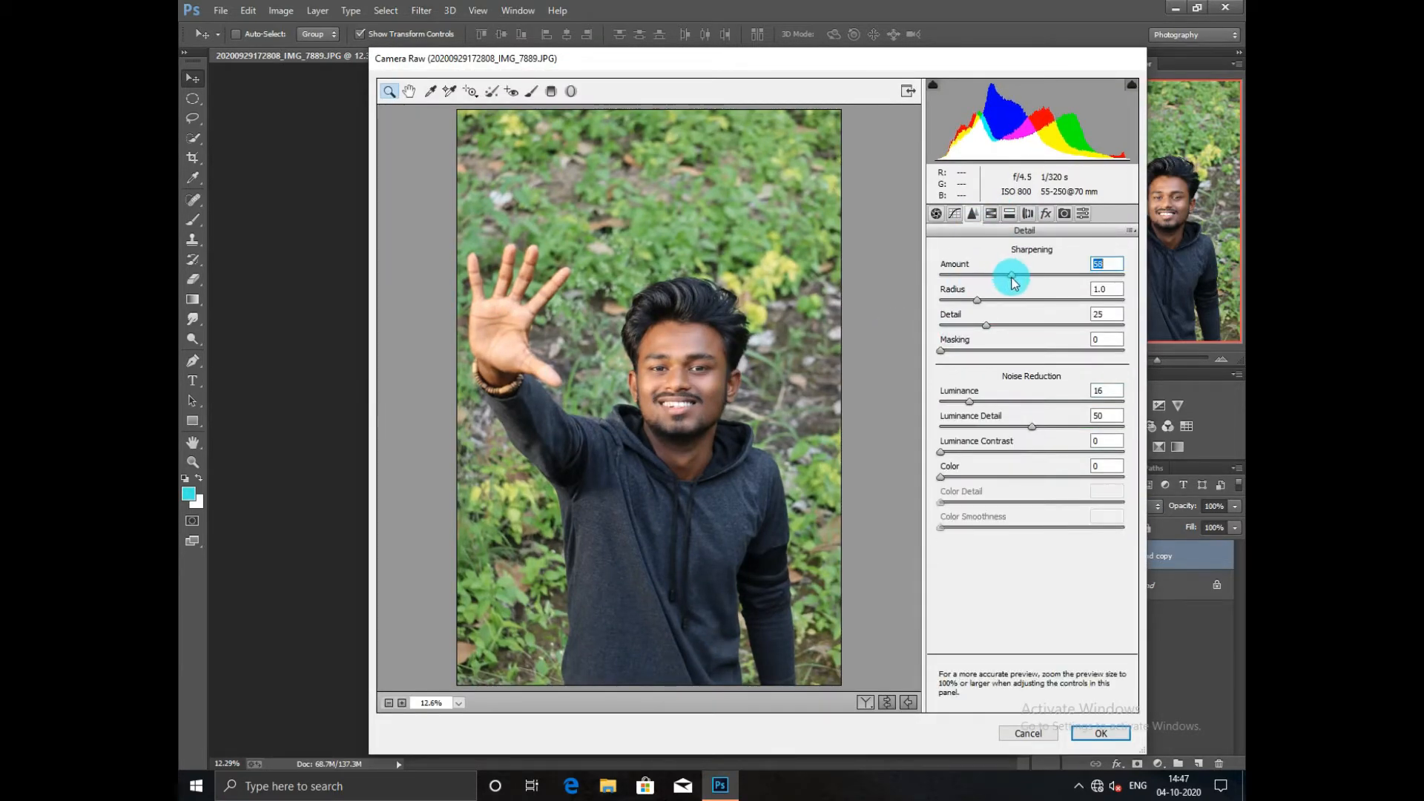
pyautogui.click(1101, 733)
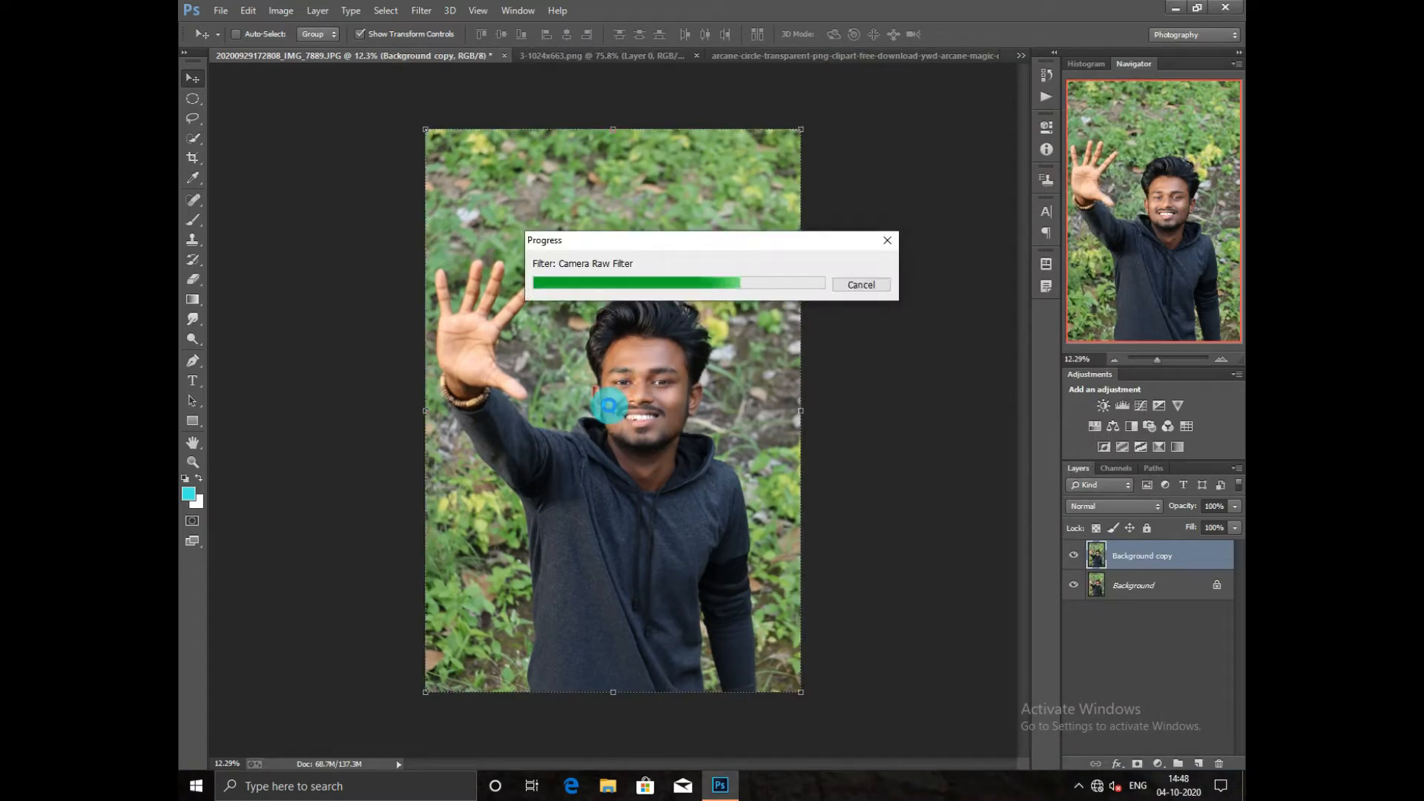
# Merge the retouched Background copy down into the Background layer.
pyautogui.scroll(5, 652, 398)
pyautogui.scroll(-6, 651, 398)
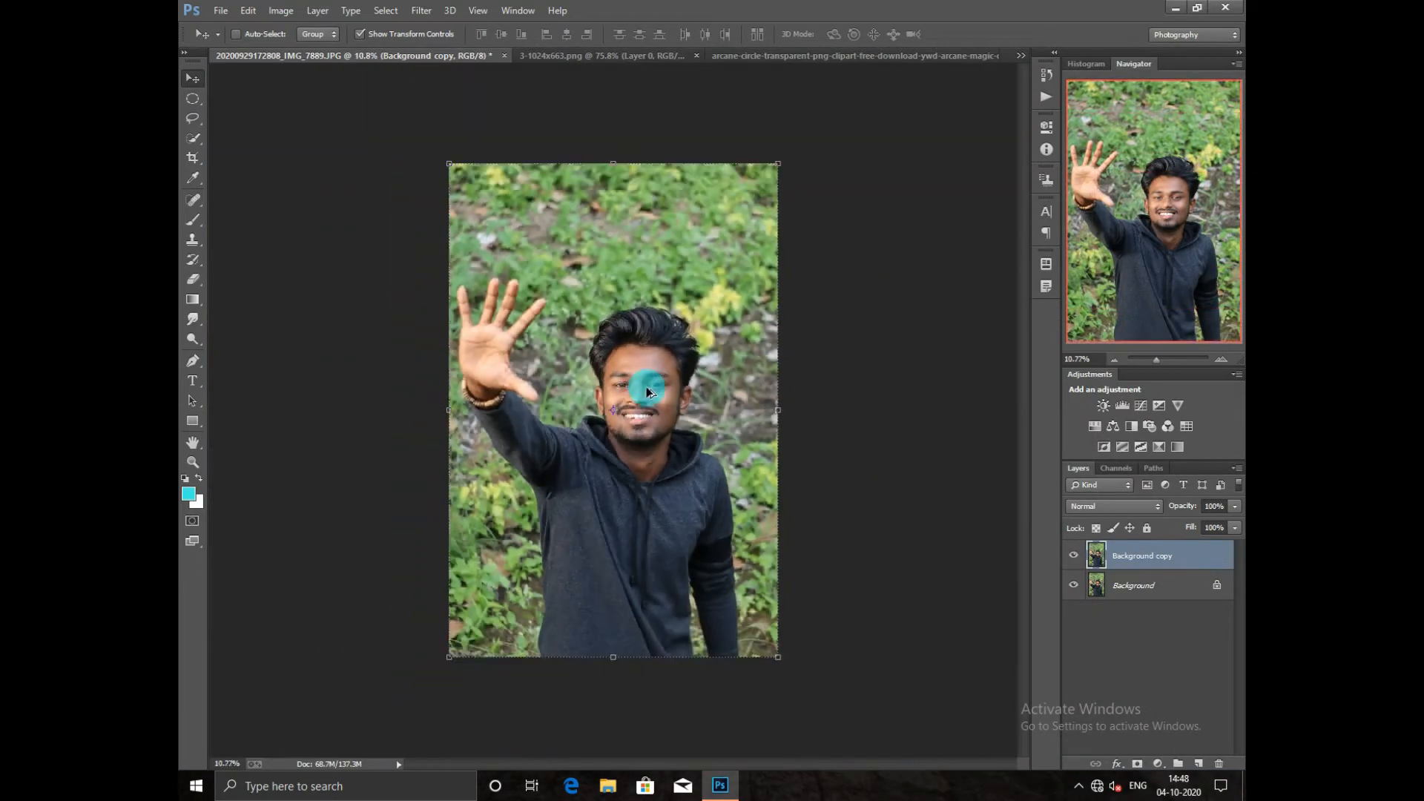
pyautogui.hotkey('ctrl', 'e')
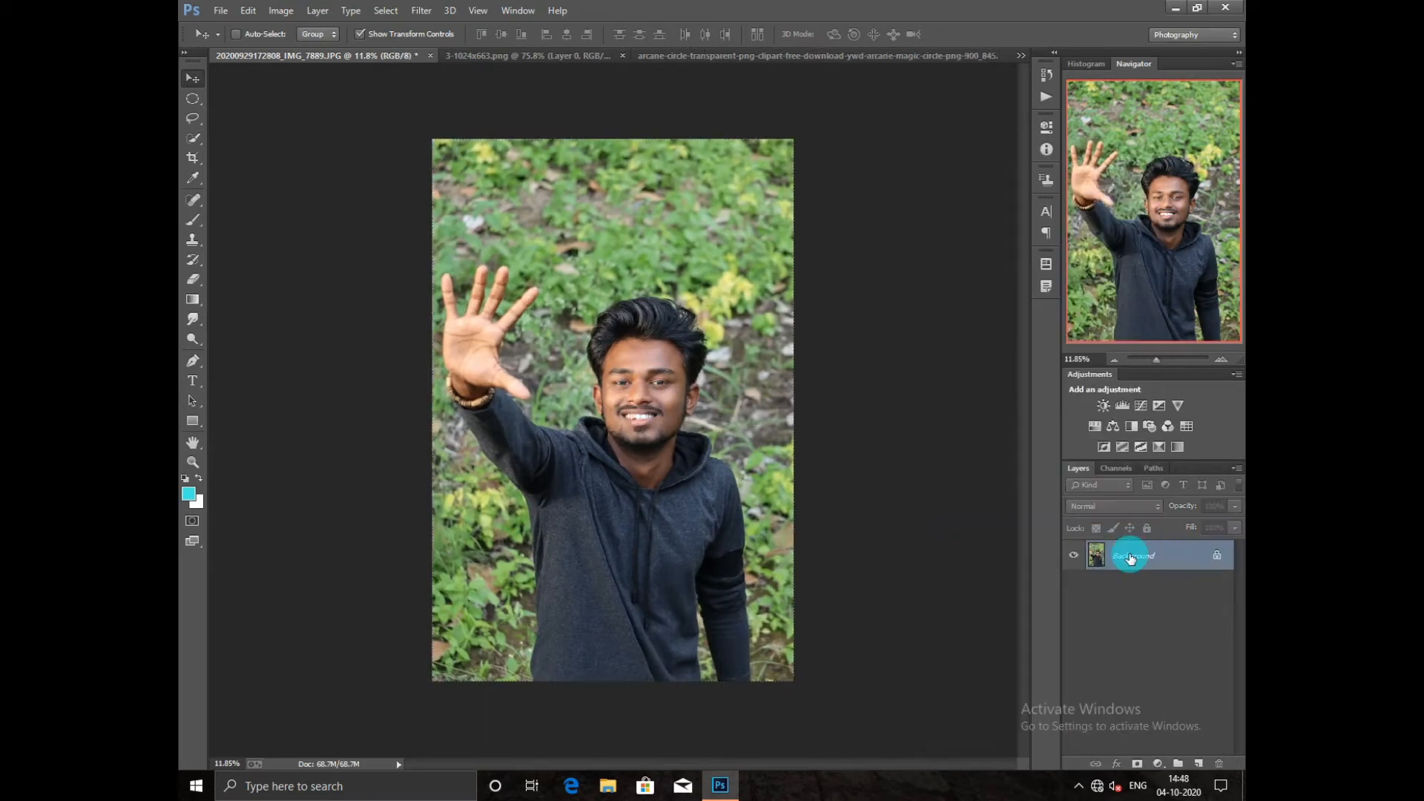
# Bring the arcane circle from its document into the portrait, place it over the raised palm, and set its blend mode to Multiply.
pyautogui.click(675, 57)
pyautogui.moveTo(600, 200); pyautogui.dragTo(491, 318)
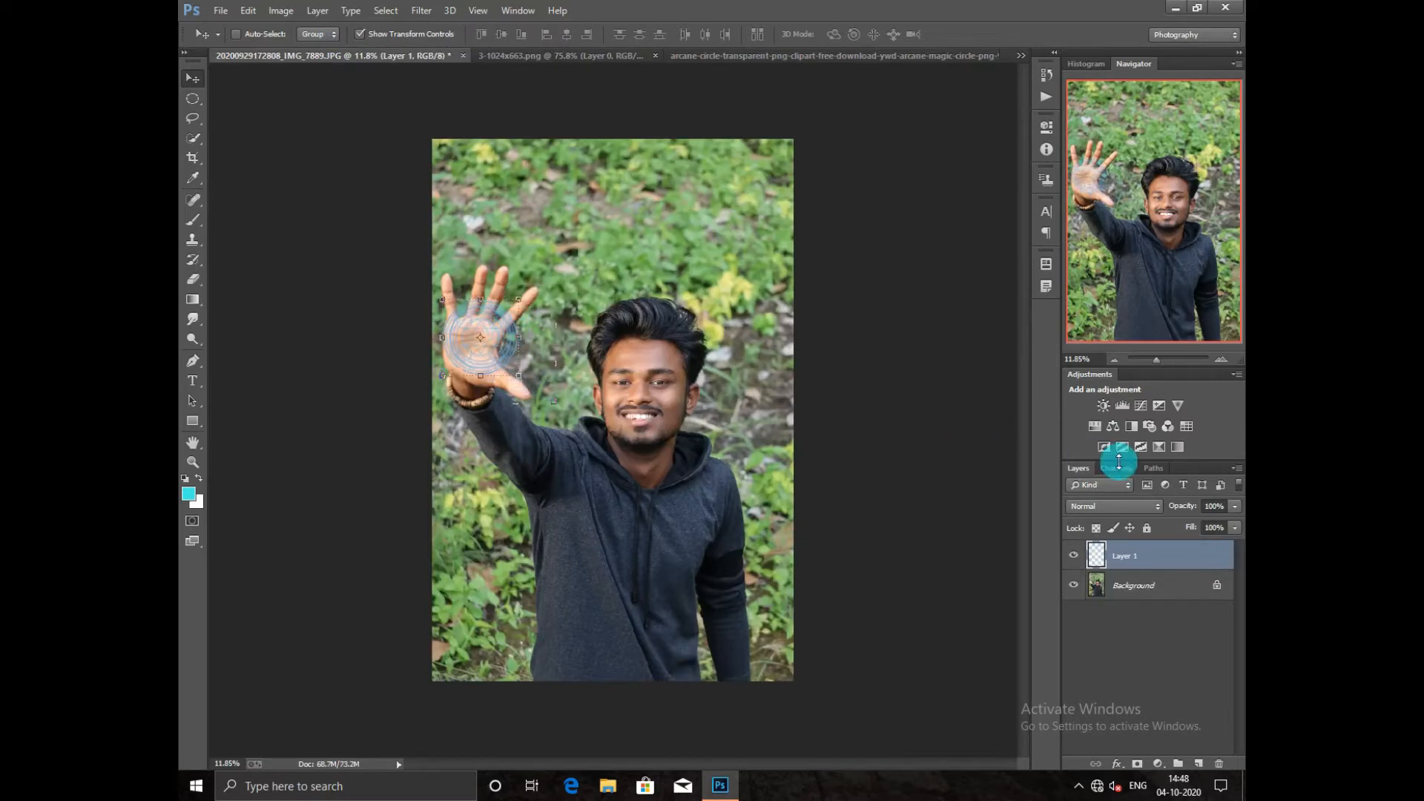
pyautogui.click(1114, 507)
pyautogui.click(1091, 153)
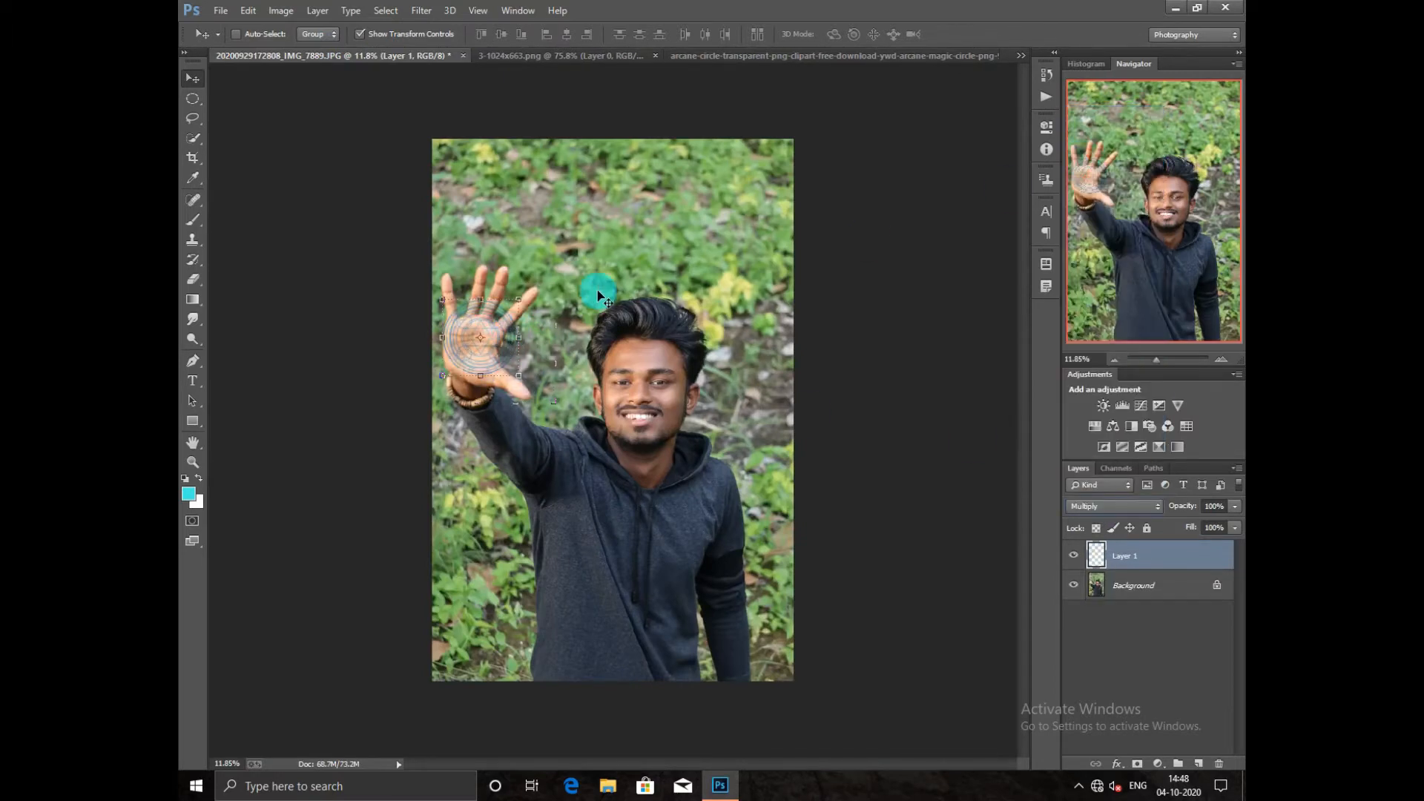
# Enlarge the magic circle around its centre so it spans the whole palm and the base of the fingers.
pyautogui.click(502, 298)
pyautogui.moveTo(468, 37); pyautogui.dragTo(488, 33)
pyautogui.click(866, 35)
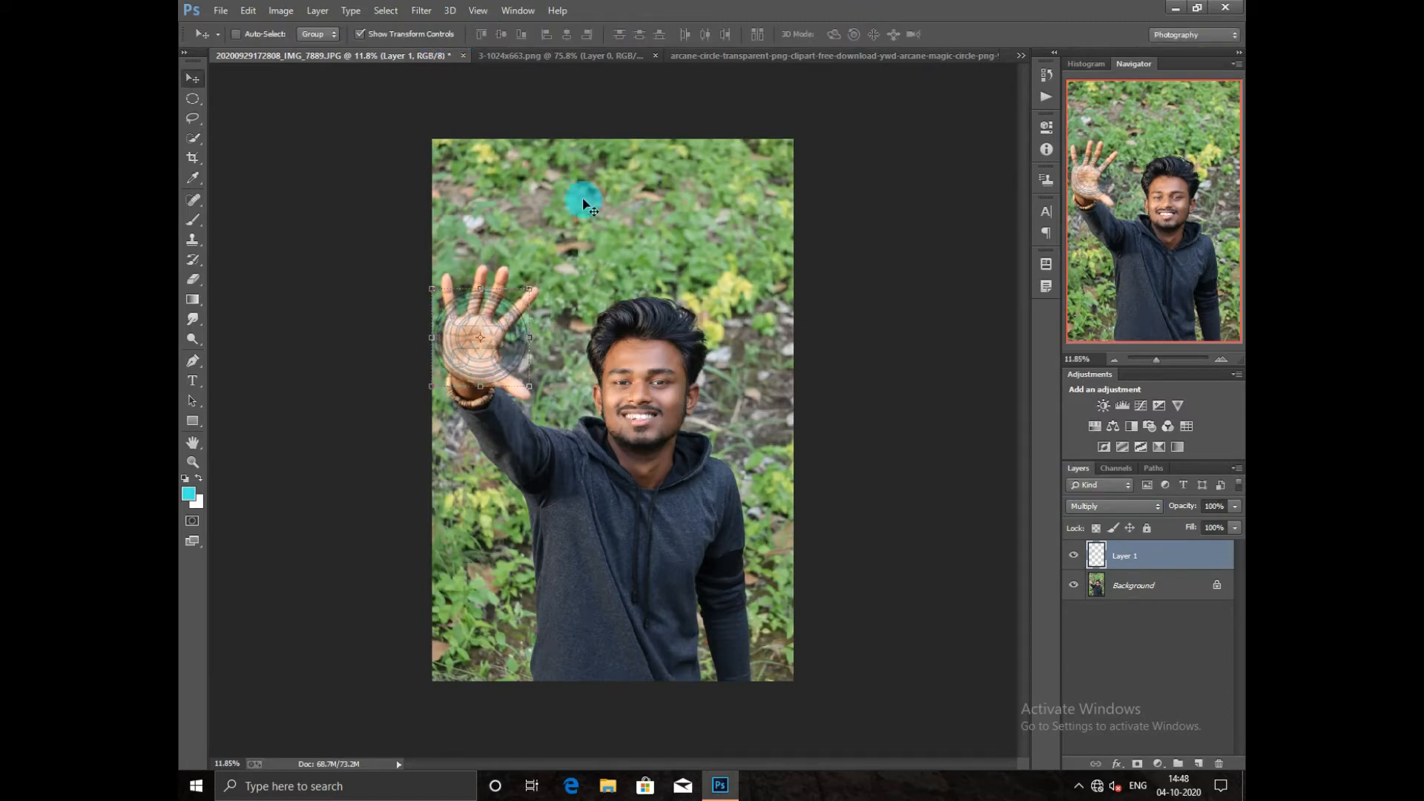
# Add a new layer and paint a soft cyan glow over the palm with the 1300 px Brush.
pyautogui.click(1198, 763)
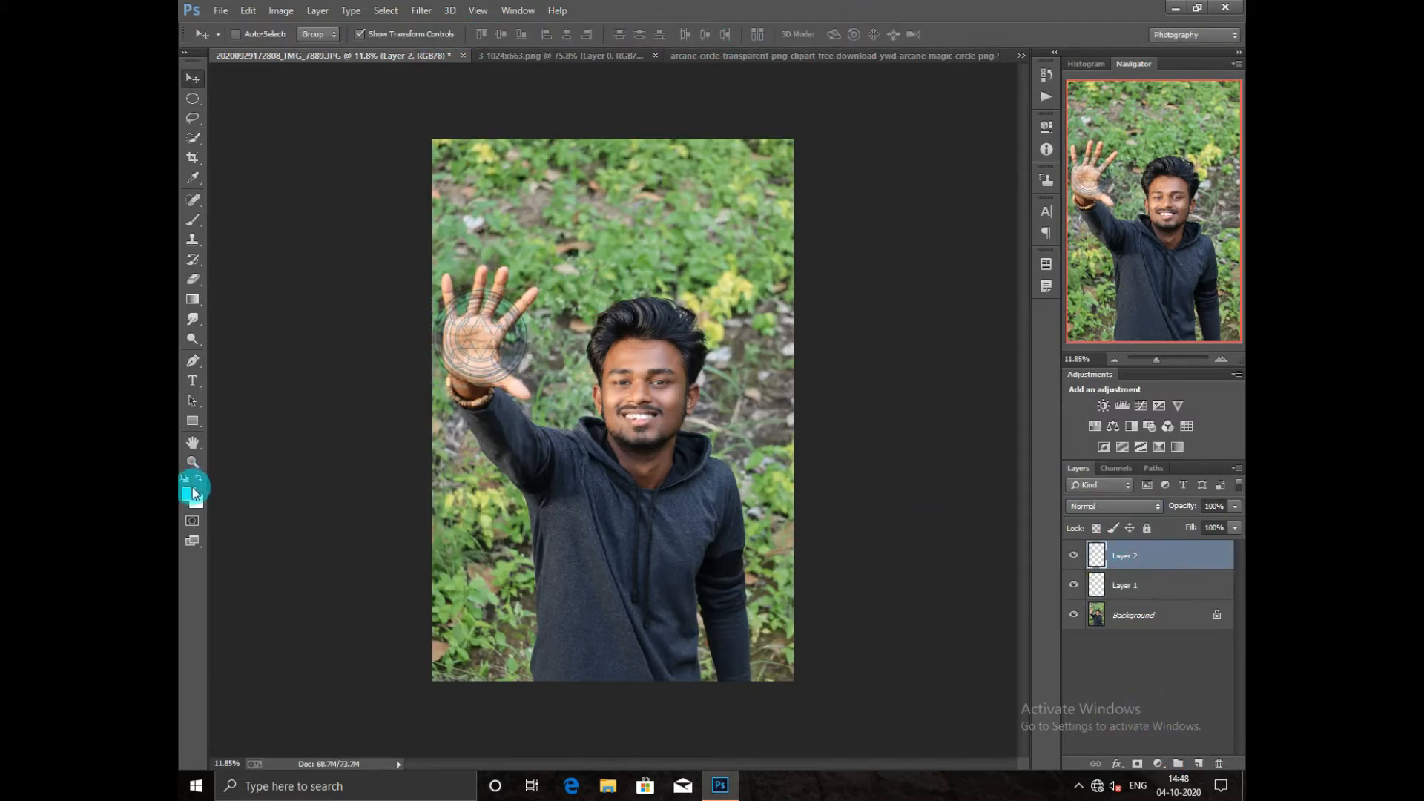
pyautogui.click(192, 220)
pyautogui.click(465, 362)
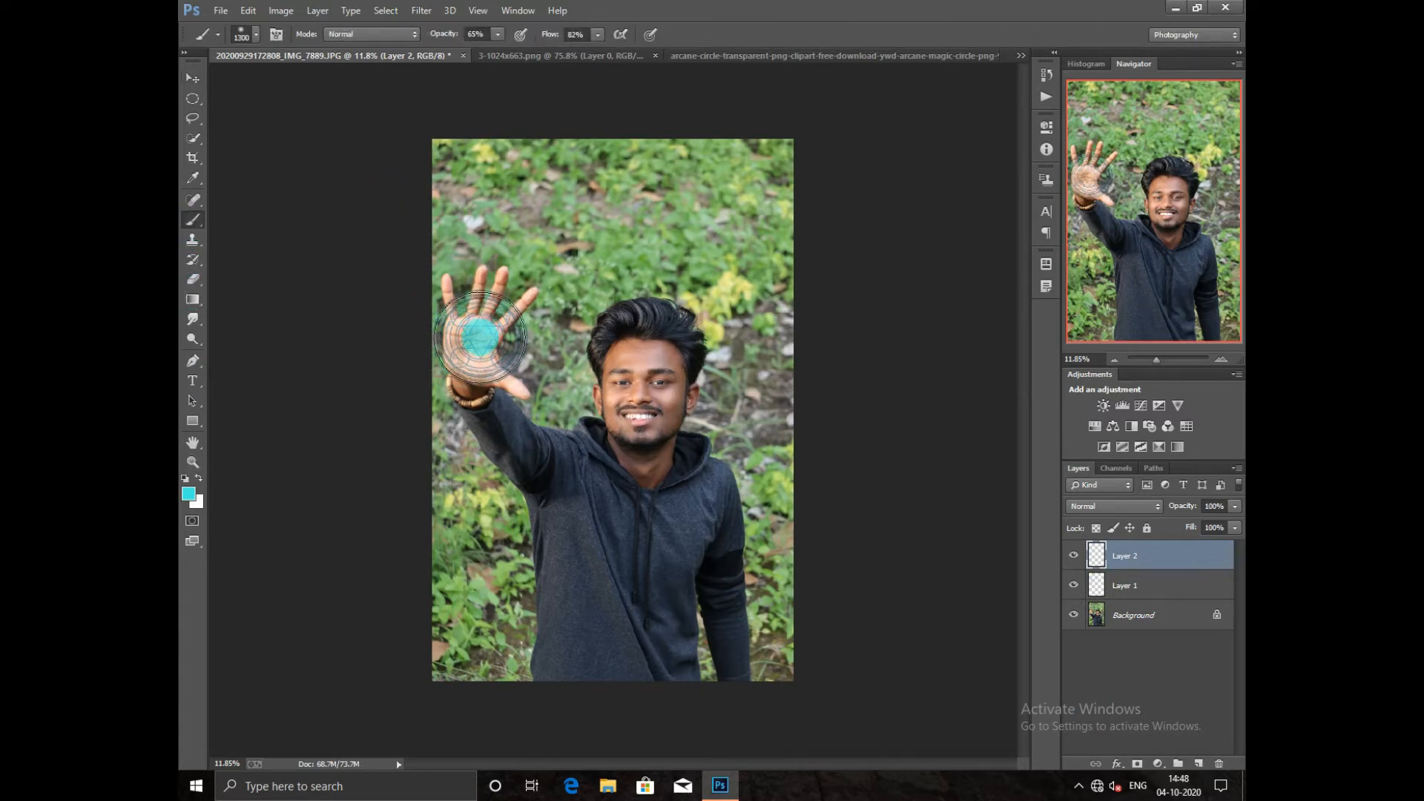
pyautogui.click(480, 340)
# Place the cyan glow layer beneath the magic circle layer, select the circle layer, and reduce the brush size to 600 px.
pyautogui.moveTo(1162, 562); pyautogui.dragTo(1146, 589)
pyautogui.click(1145, 561)
pyautogui.press('[')
pyautogui.press('[')
pyautogui.press('[')
pyautogui.press('[')
pyautogui.press('[')
pyautogui.press('[')
pyautogui.press('[')
pyautogui.press('[')
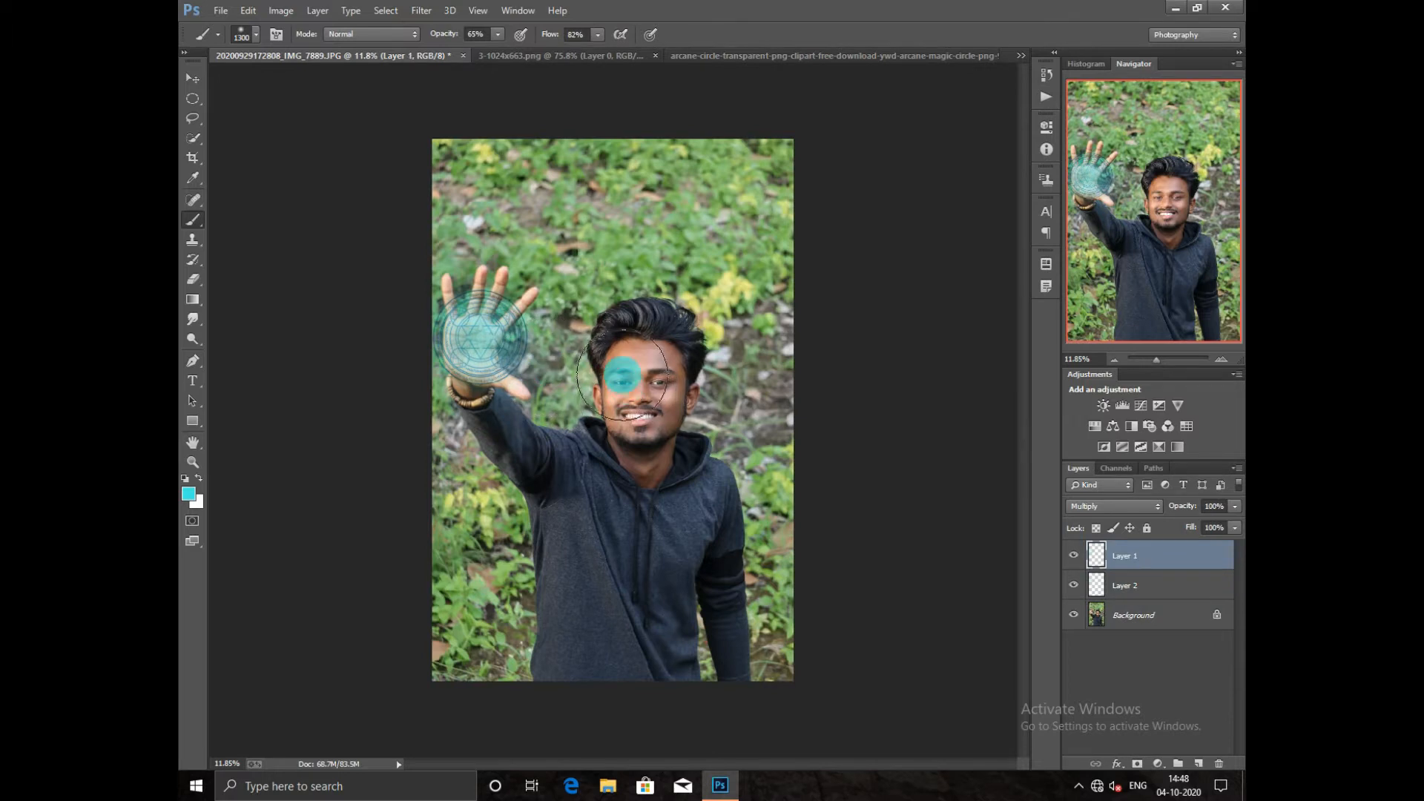
# Duplicate the Background layer as Background copy and open the Camera Raw Filter on the copy.
pyautogui.rightClick(1132, 615)
pyautogui.click(1158, 465)
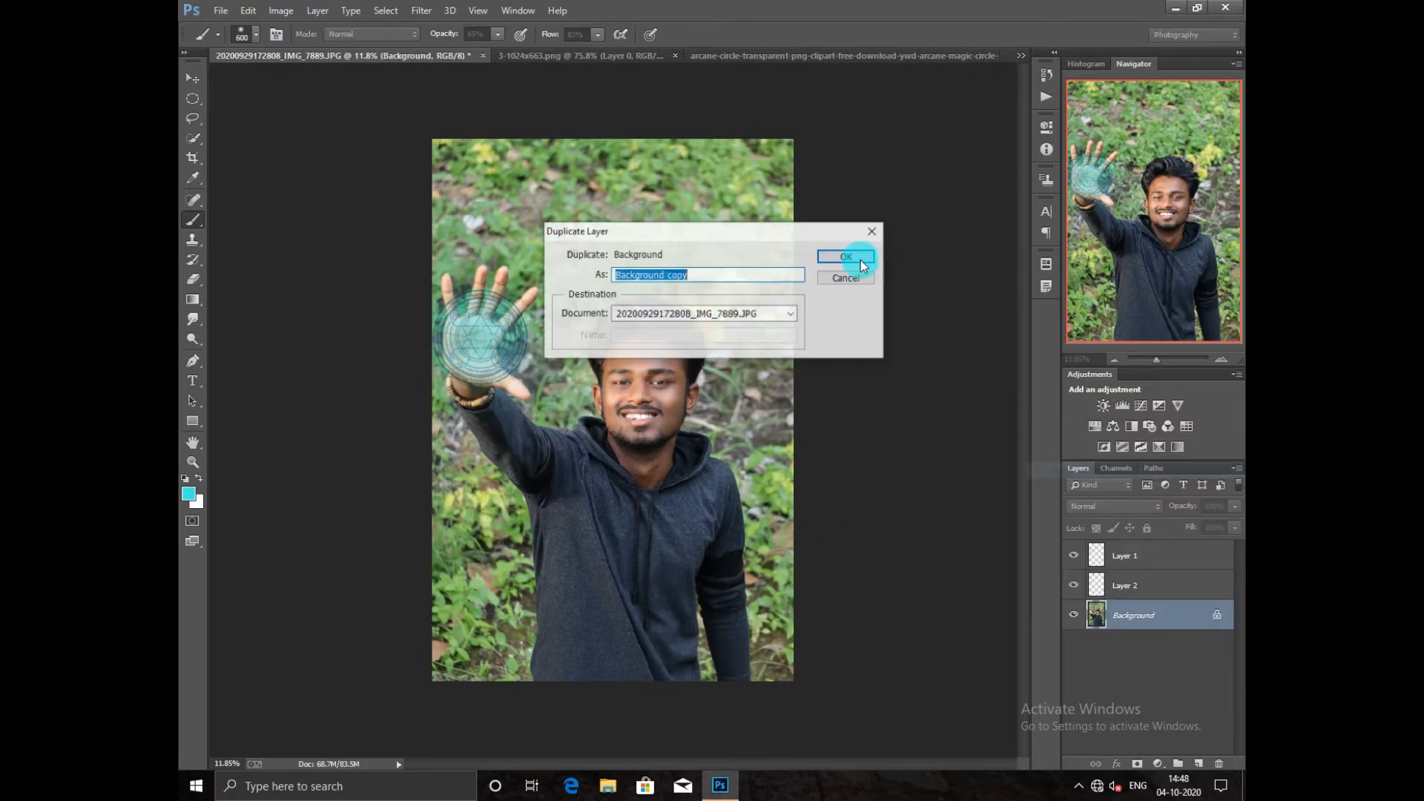
pyautogui.click(846, 257)
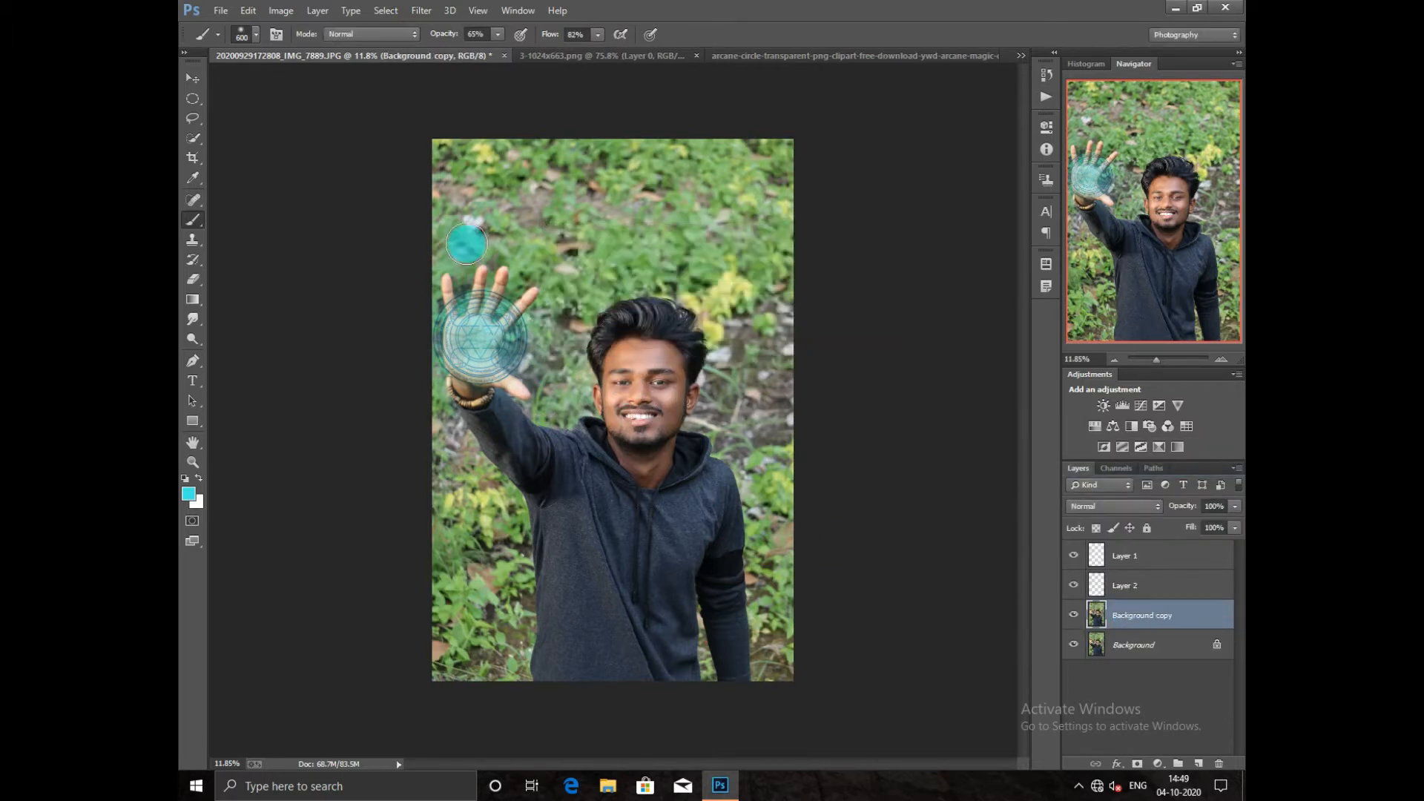
pyautogui.click(420, 11)
pyautogui.click(452, 99)
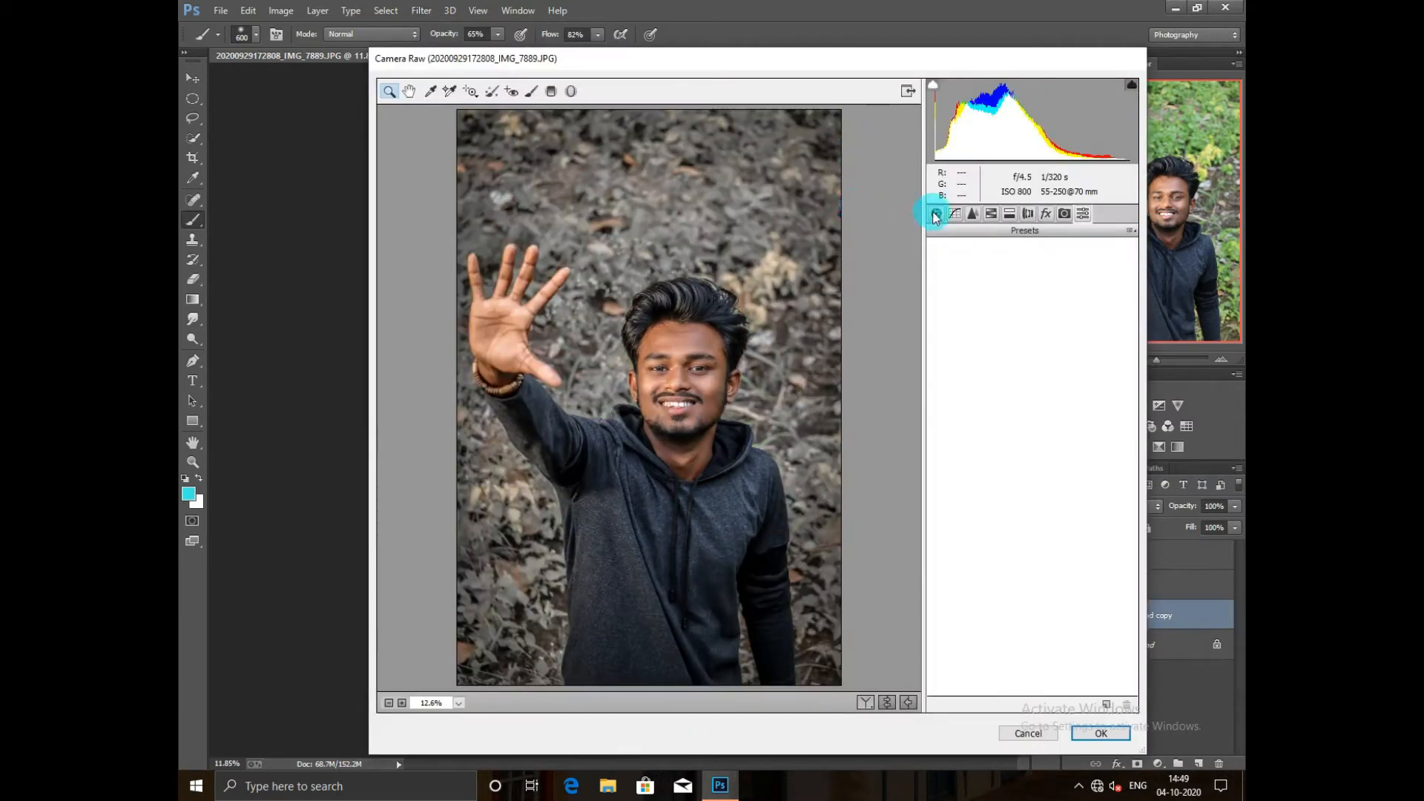
# Review the Basic, Tone Curve, Detail and HSL luminance settings in Camera Raw.
pyautogui.click(937, 215)
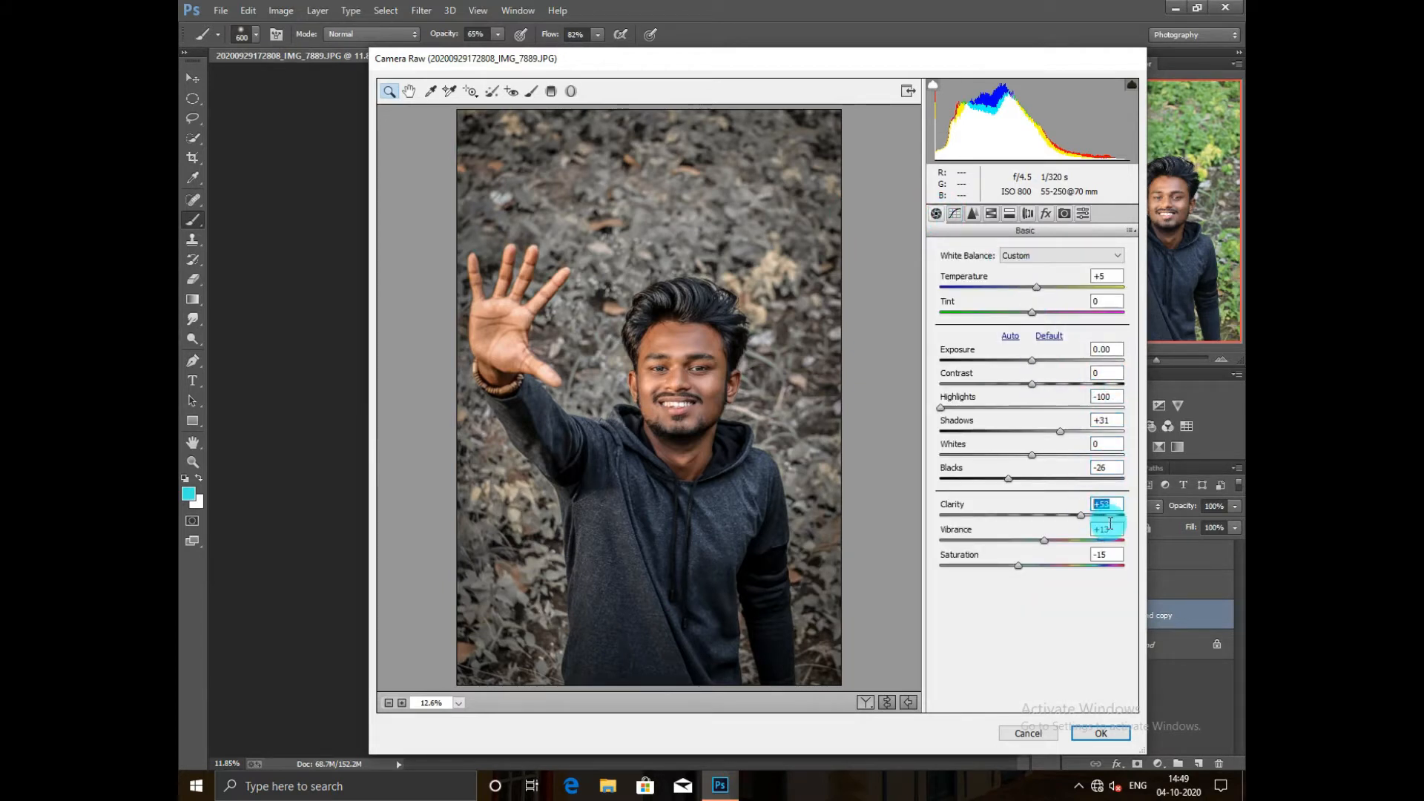
pyautogui.click(1105, 555)
pyautogui.click(955, 214)
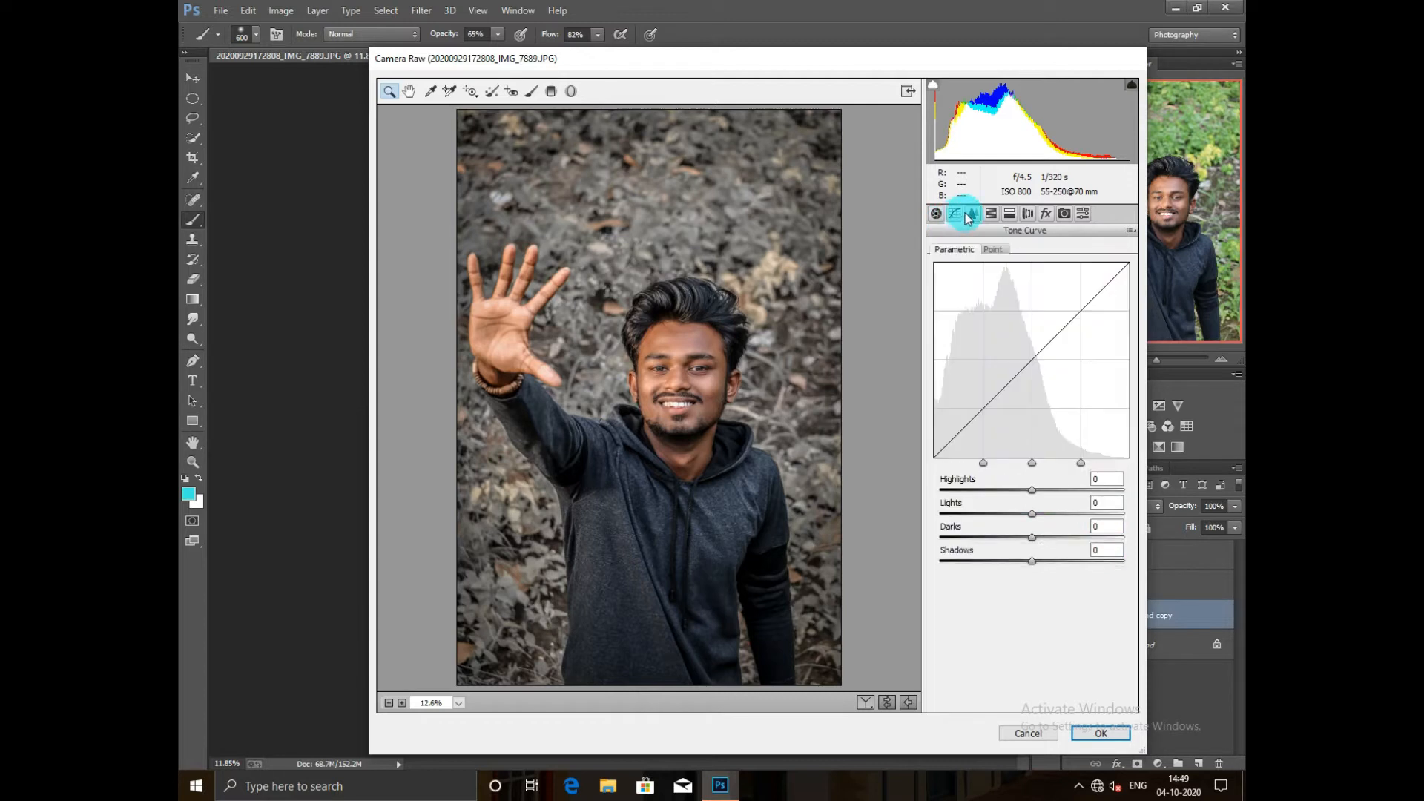
pyautogui.click(973, 214)
pyautogui.click(1109, 289)
pyautogui.click(991, 214)
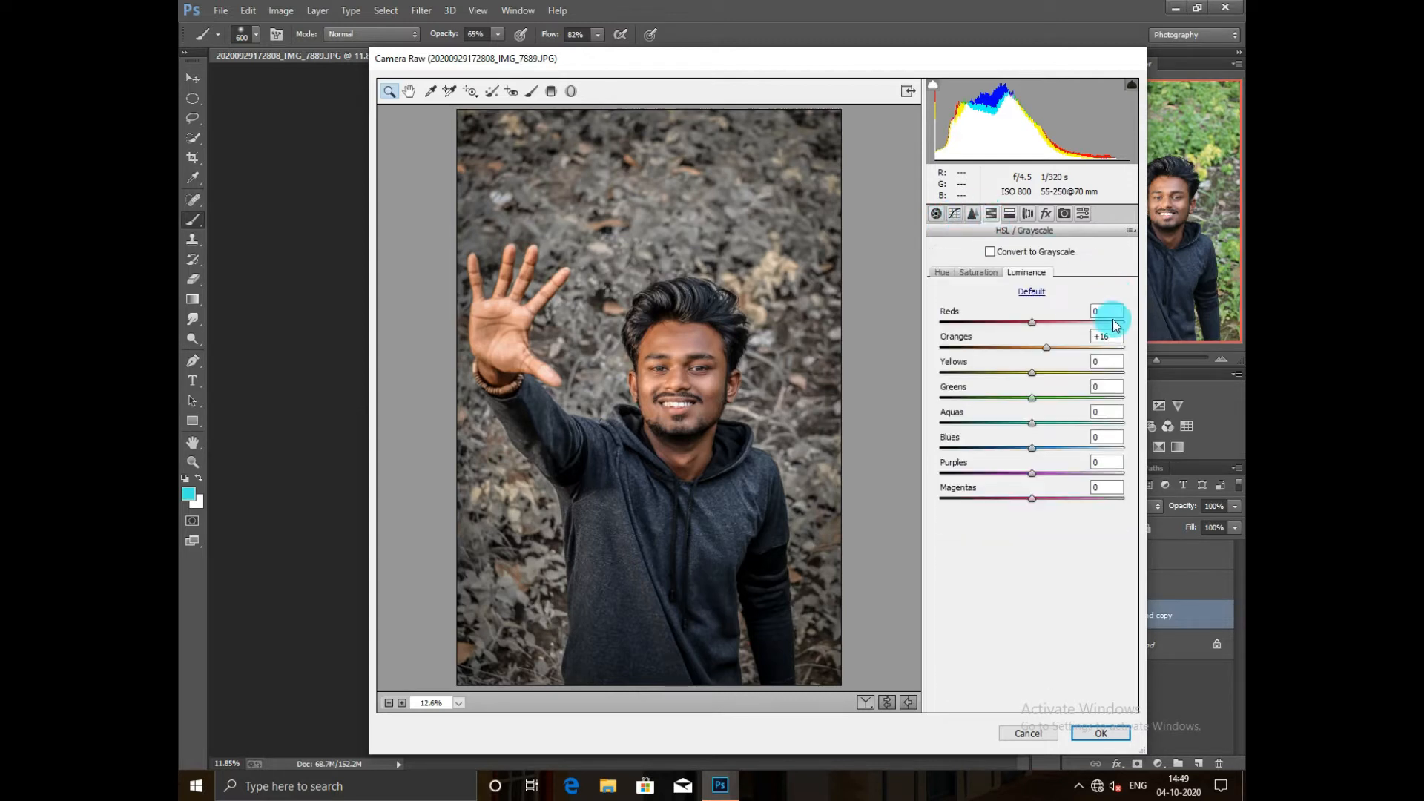
# Set the Yellows saturation to -18, check the hue and vignette settings, and apply the Camera Raw adjustments.
pyautogui.click(979, 273)
pyautogui.click(1061, 373)
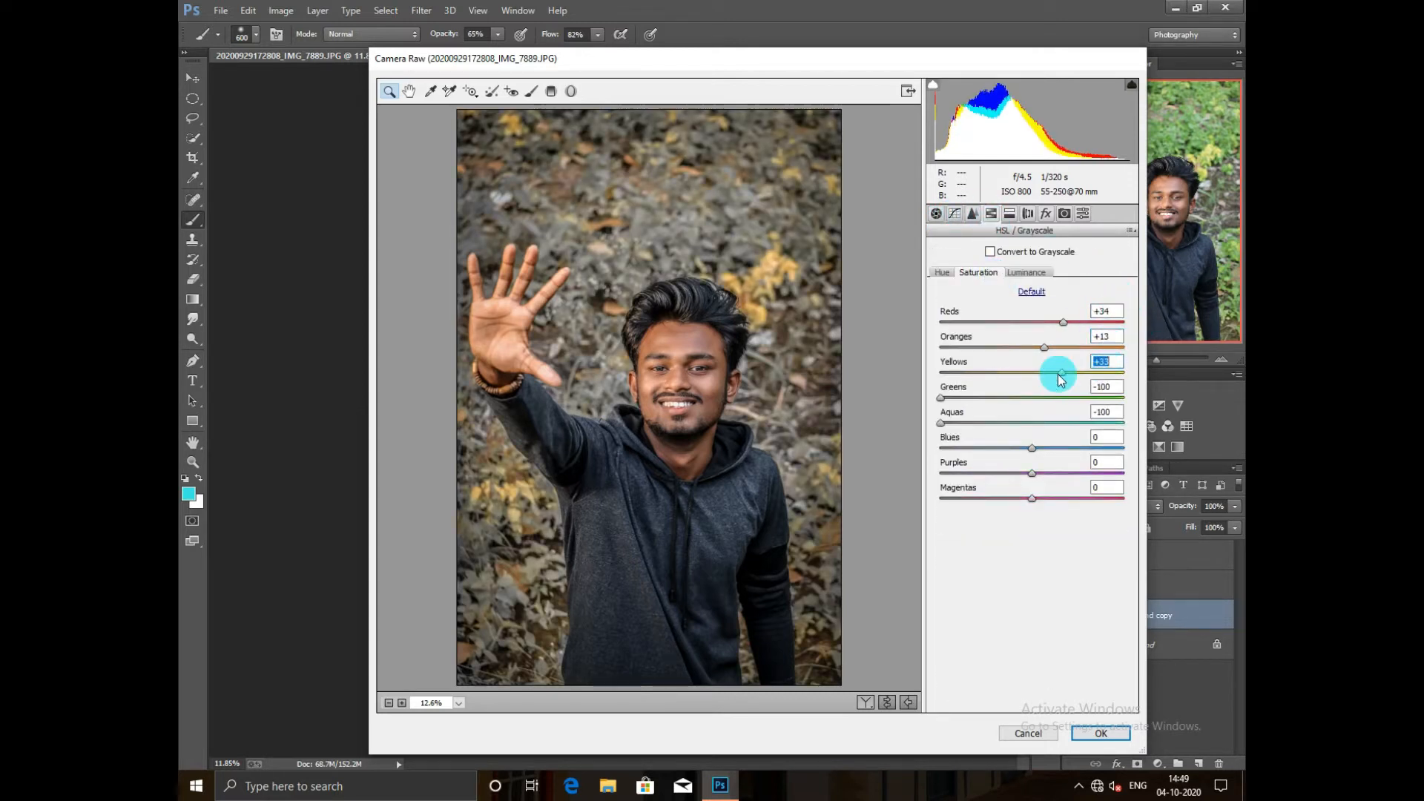
pyautogui.moveTo(1058, 377); pyautogui.dragTo(1023, 379)
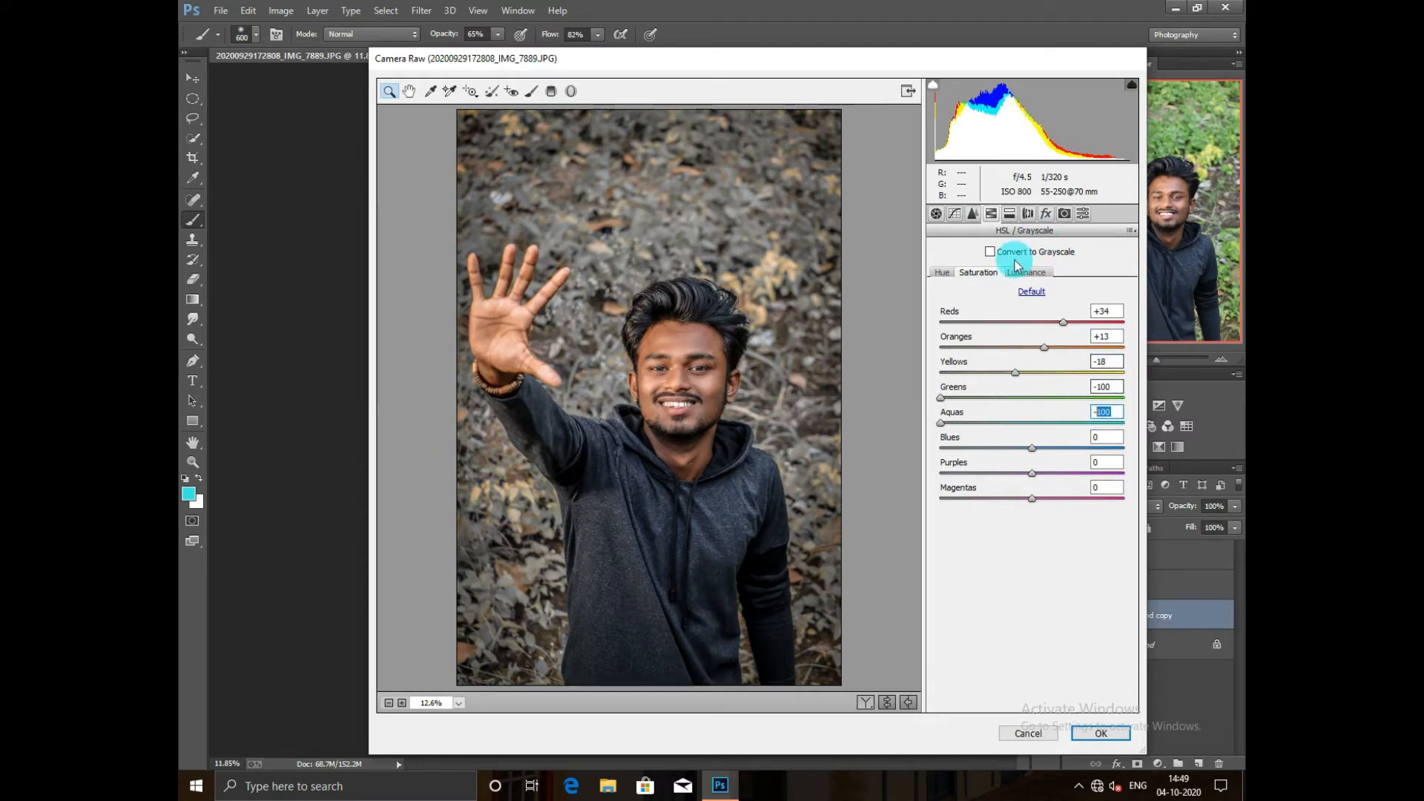
pyautogui.click(942, 272)
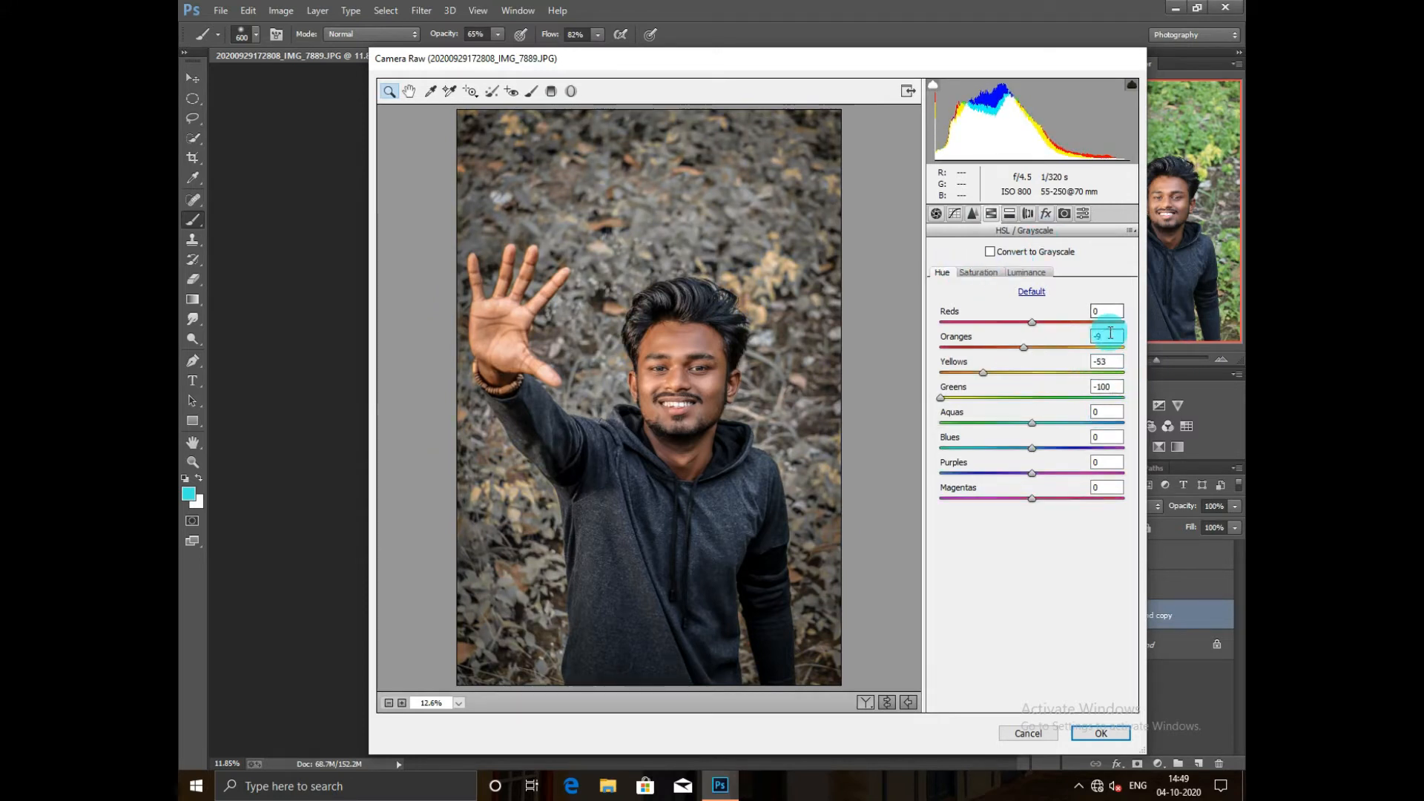
pyautogui.click(1044, 214)
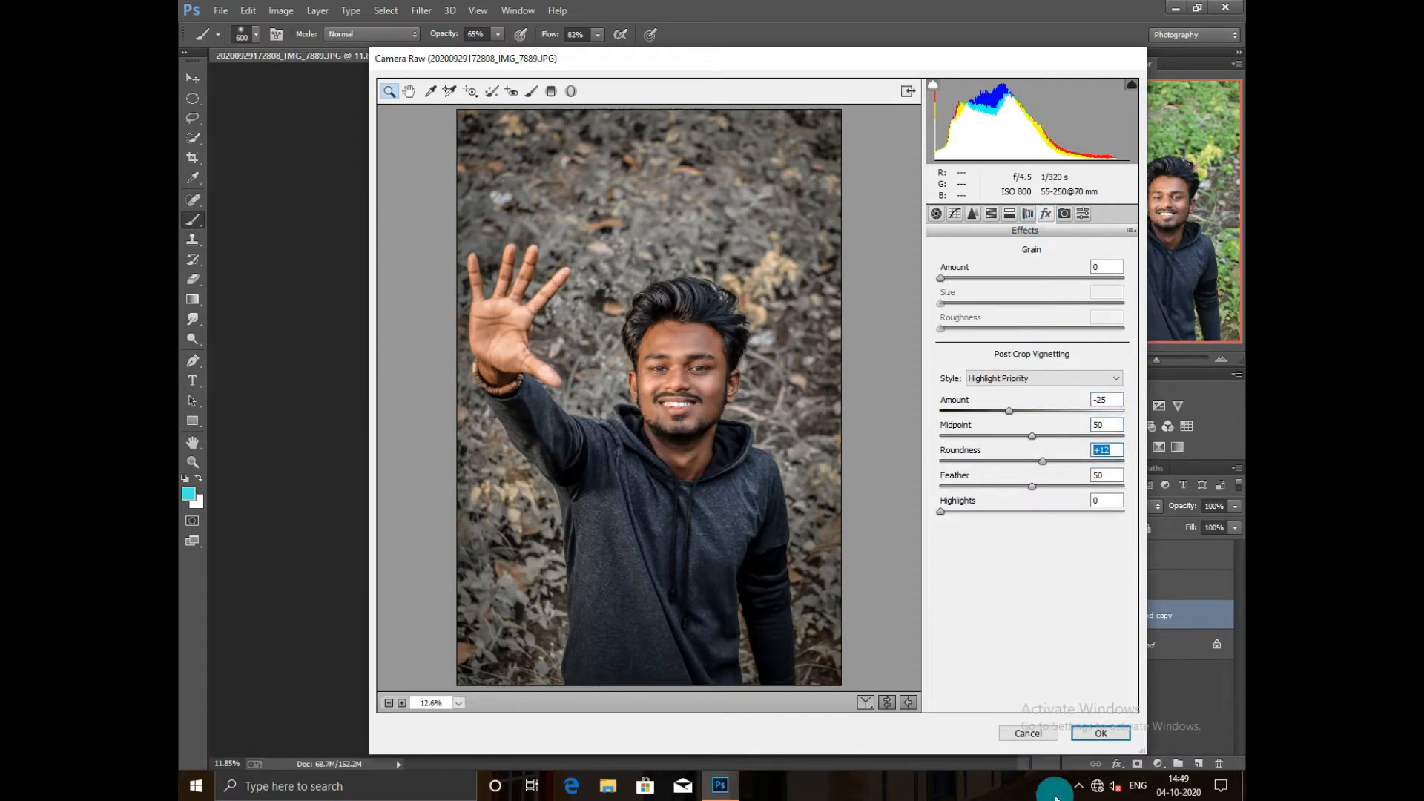
pyautogui.click(1100, 733)
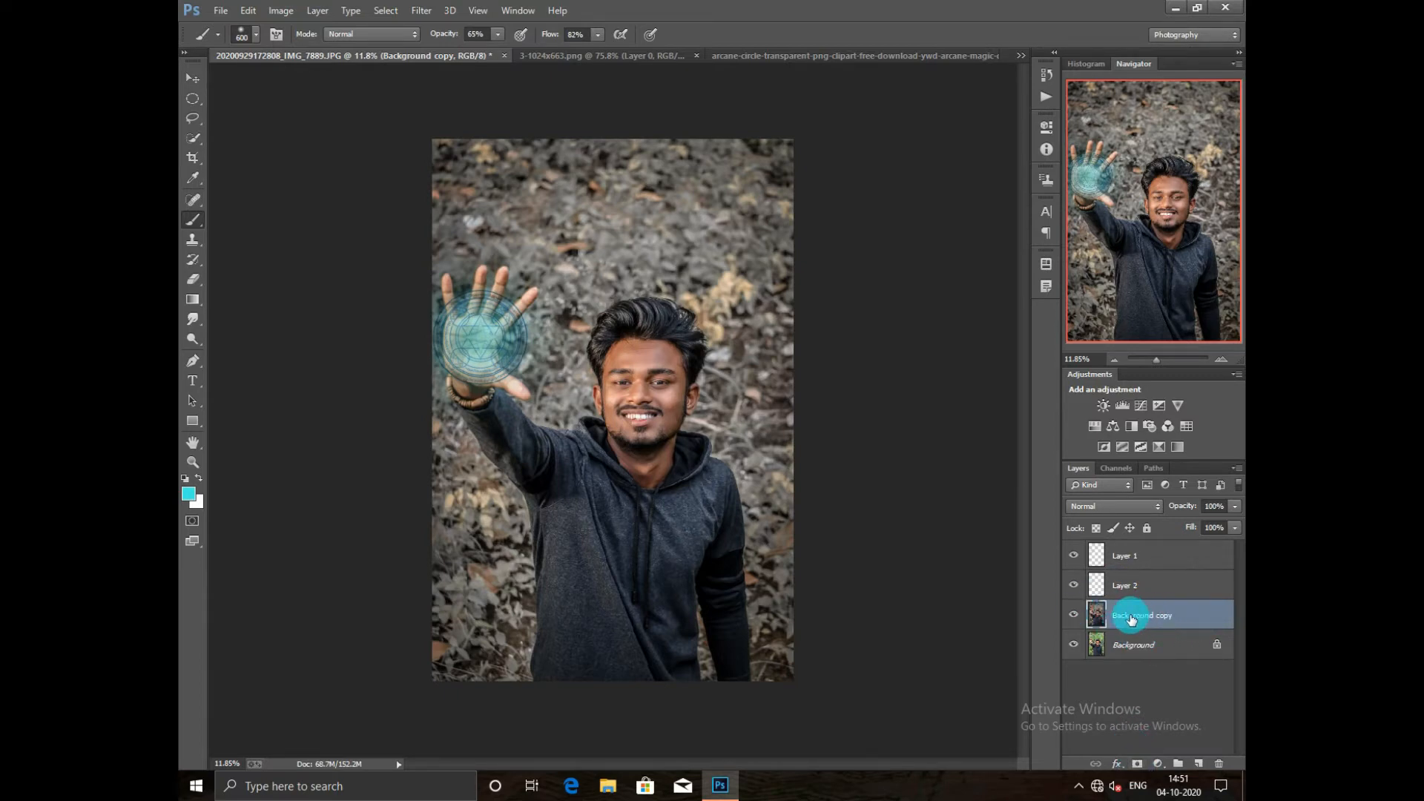
# Add a layer mask to the Background copy and paint black over the face and hoodie to restore their original tones.
pyautogui.click(1143, 767)
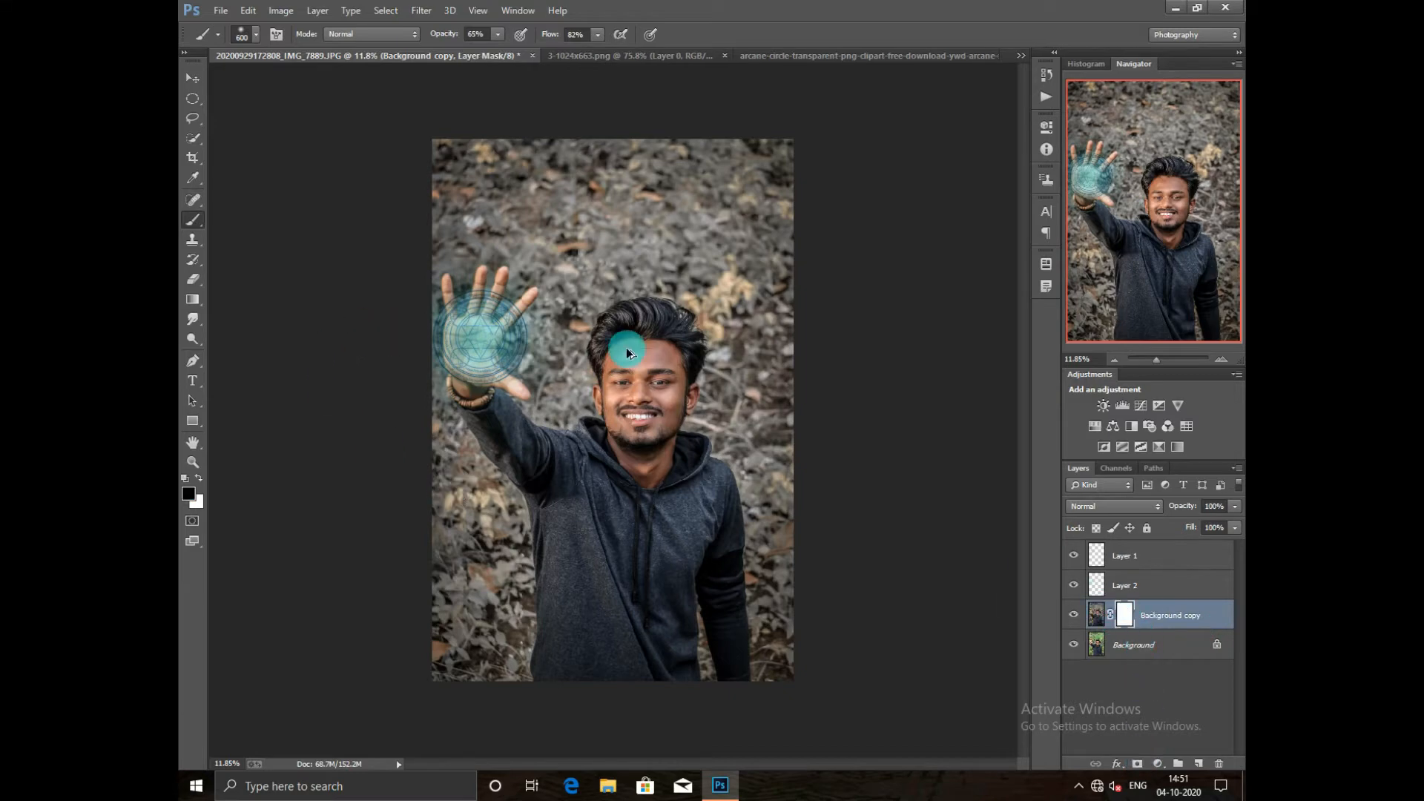
pyautogui.scroll(2, 626, 348)
pyautogui.scroll(3, 626, 346)
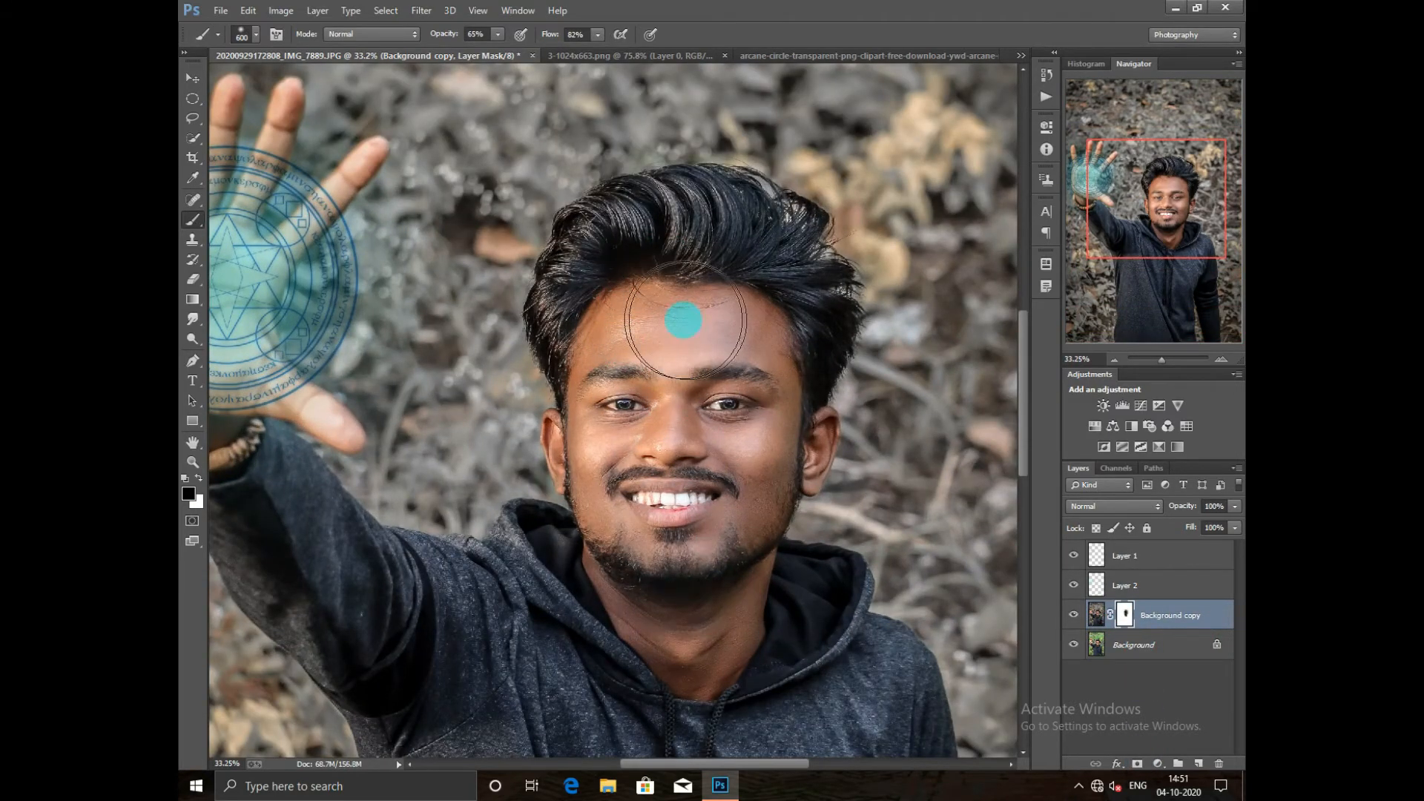
pyautogui.scroll(-3, 694, 392)
pyautogui.scroll(-3, 692, 391)
pyautogui.moveTo(588, 462)
pyautogui.mouseDown()
pyautogui.moveTo(563, 648)
pyautogui.moveTo(709, 535)
pyautogui.moveTo(730, 566)
pyautogui.mouseUp()
pyautogui.scroll(1, 730, 565)
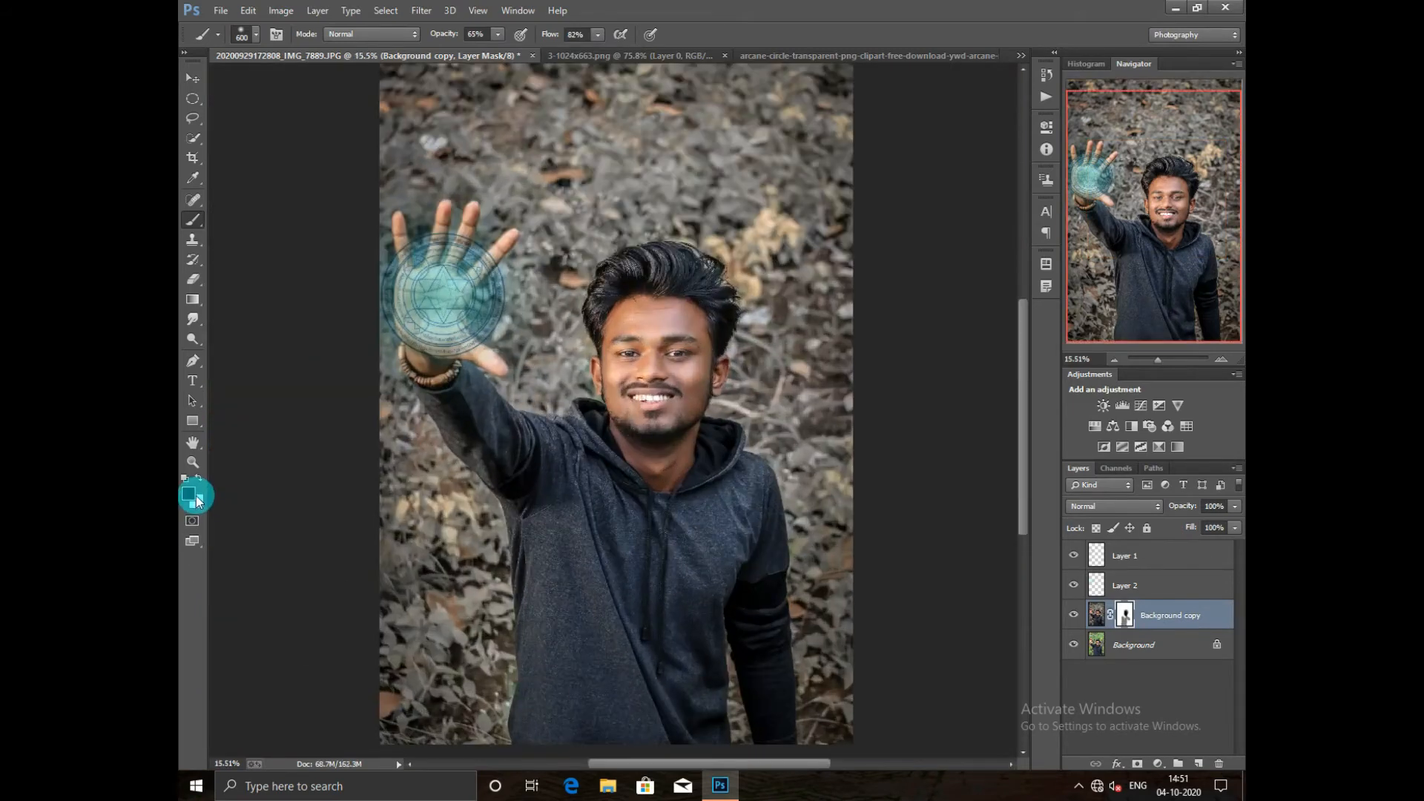
# Paint black on the Background copy's mask over the raised hand and wrist.
pyautogui.click(198, 479)
pyautogui.scroll(-3, 638, 389)
pyautogui.scroll(3, 594, 390)
pyautogui.click(198, 478)
pyautogui.moveTo(445, 297)
pyautogui.mouseDown()
pyautogui.moveTo(467, 301)
pyautogui.moveTo(457, 365)
pyautogui.mouseUp()
pyautogui.scroll(-3, 689, 409)
# Apply the layer mask on the Background copy and merge the copy down into the Background.
pyautogui.rightClick(1125, 623)
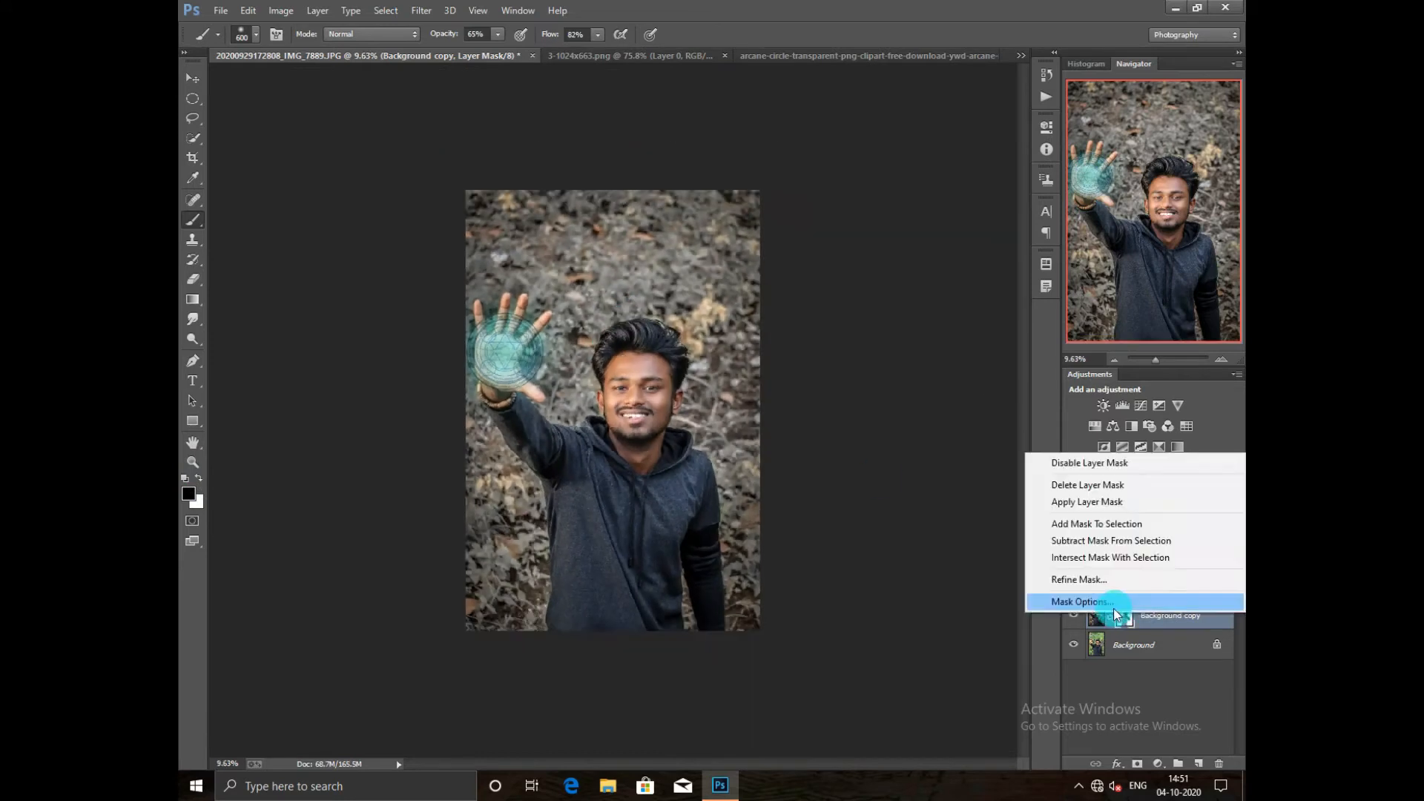
pyautogui.click(1090, 502)
pyautogui.rightClick(1141, 615)
pyautogui.click(1019, 546)
pyautogui.rightClick(1150, 625)
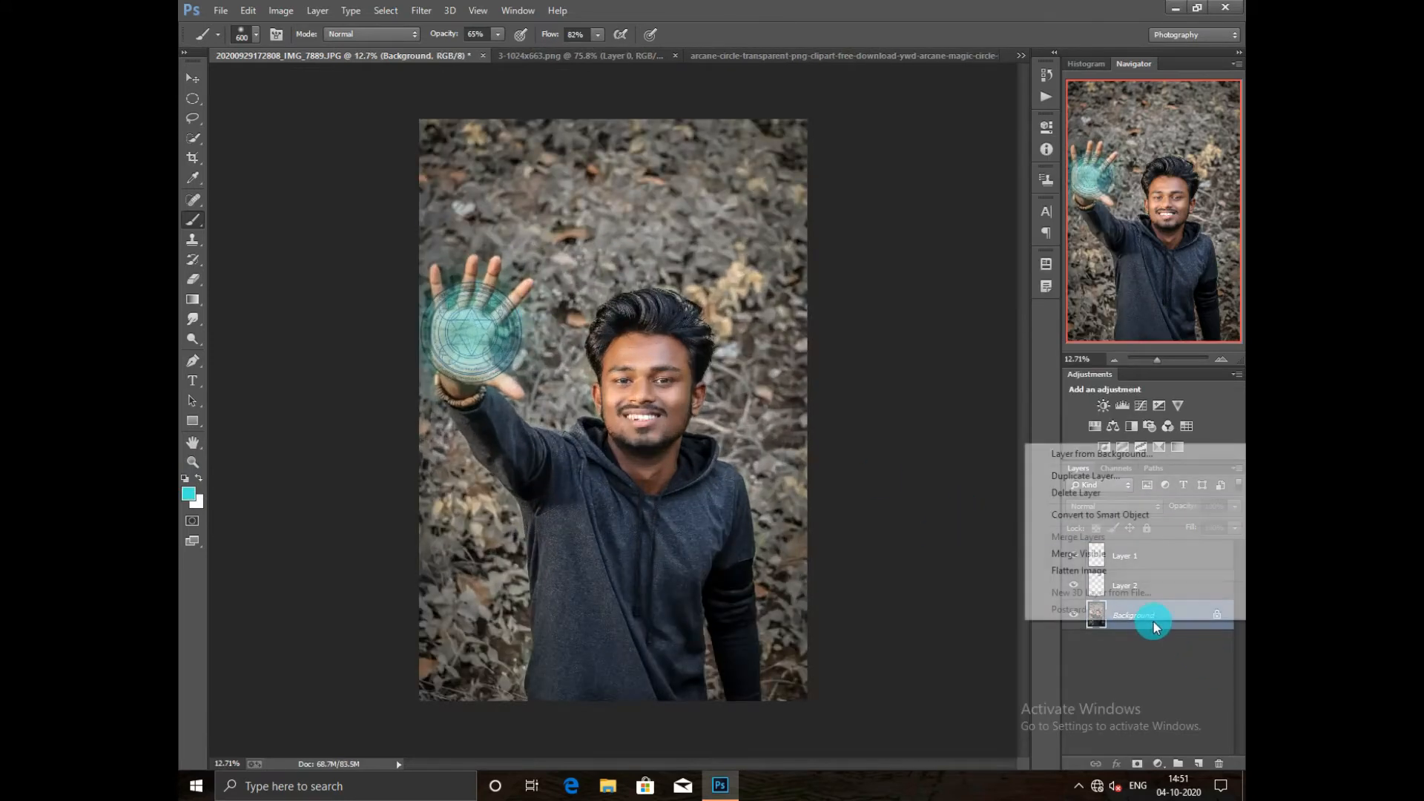
pyautogui.click(1101, 483)
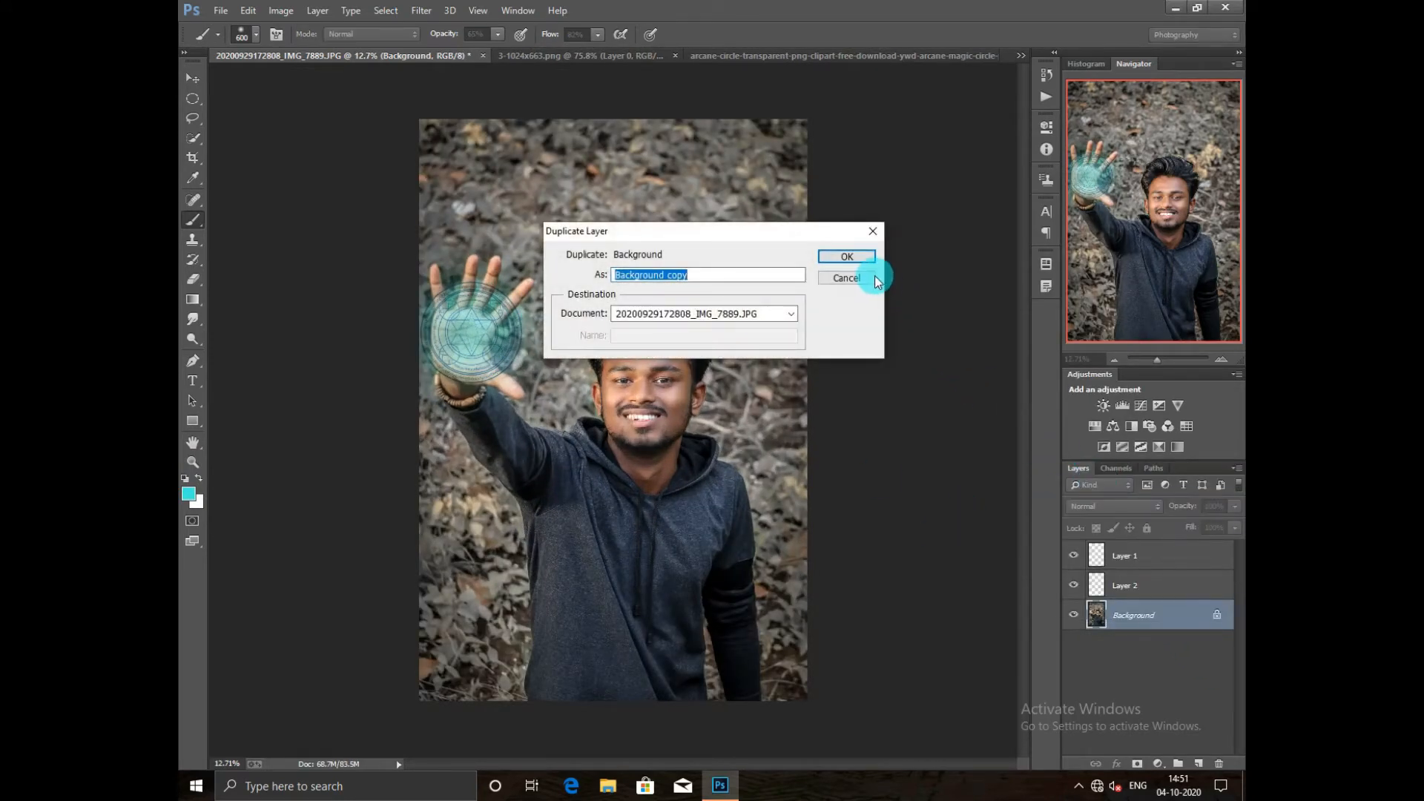
pyautogui.click(875, 278)
# Add a Levels adjustment above the Background with midtones at 0.75 and the output white level at 216.
pyautogui.scroll(-1, 683, 308)
pyautogui.click(1158, 764)
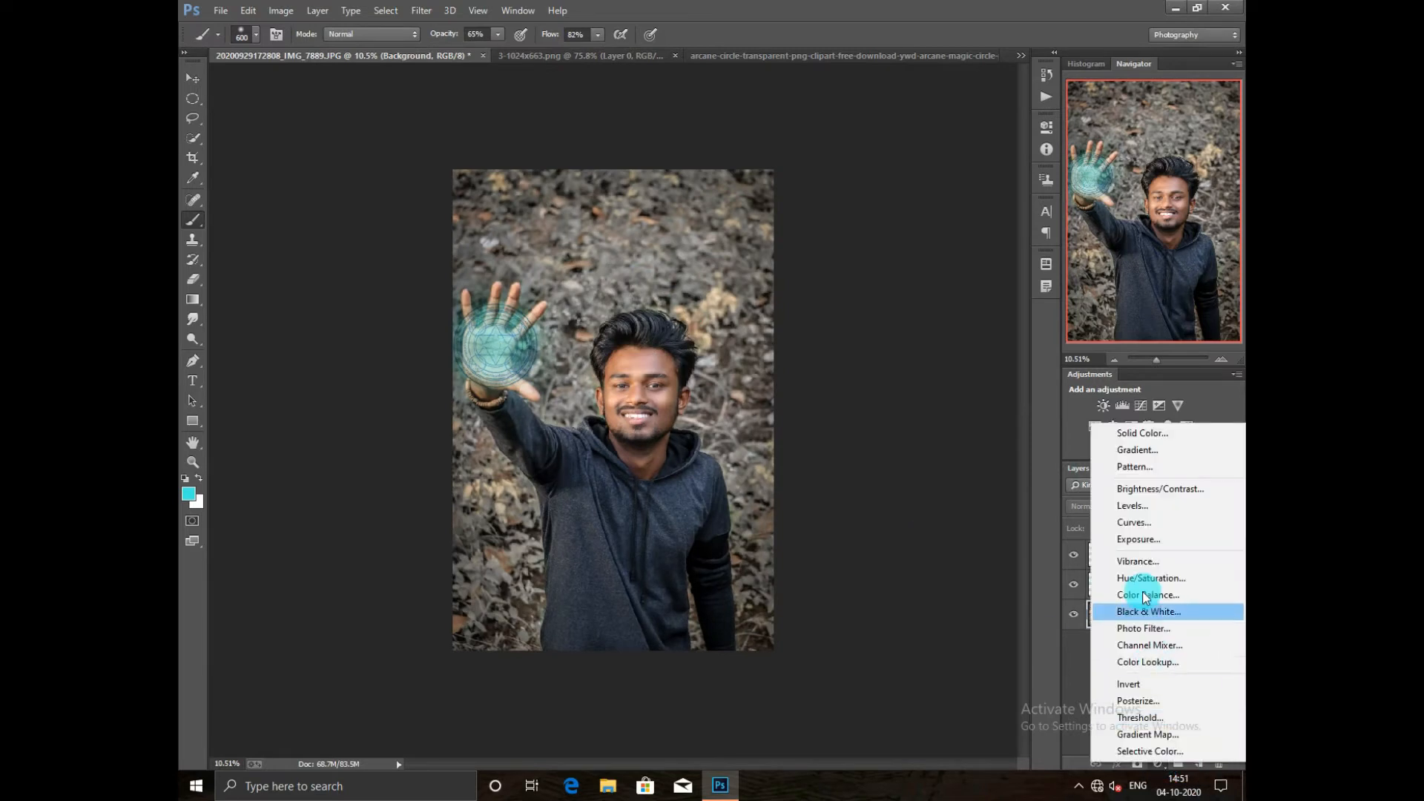
pyautogui.click(1136, 504)
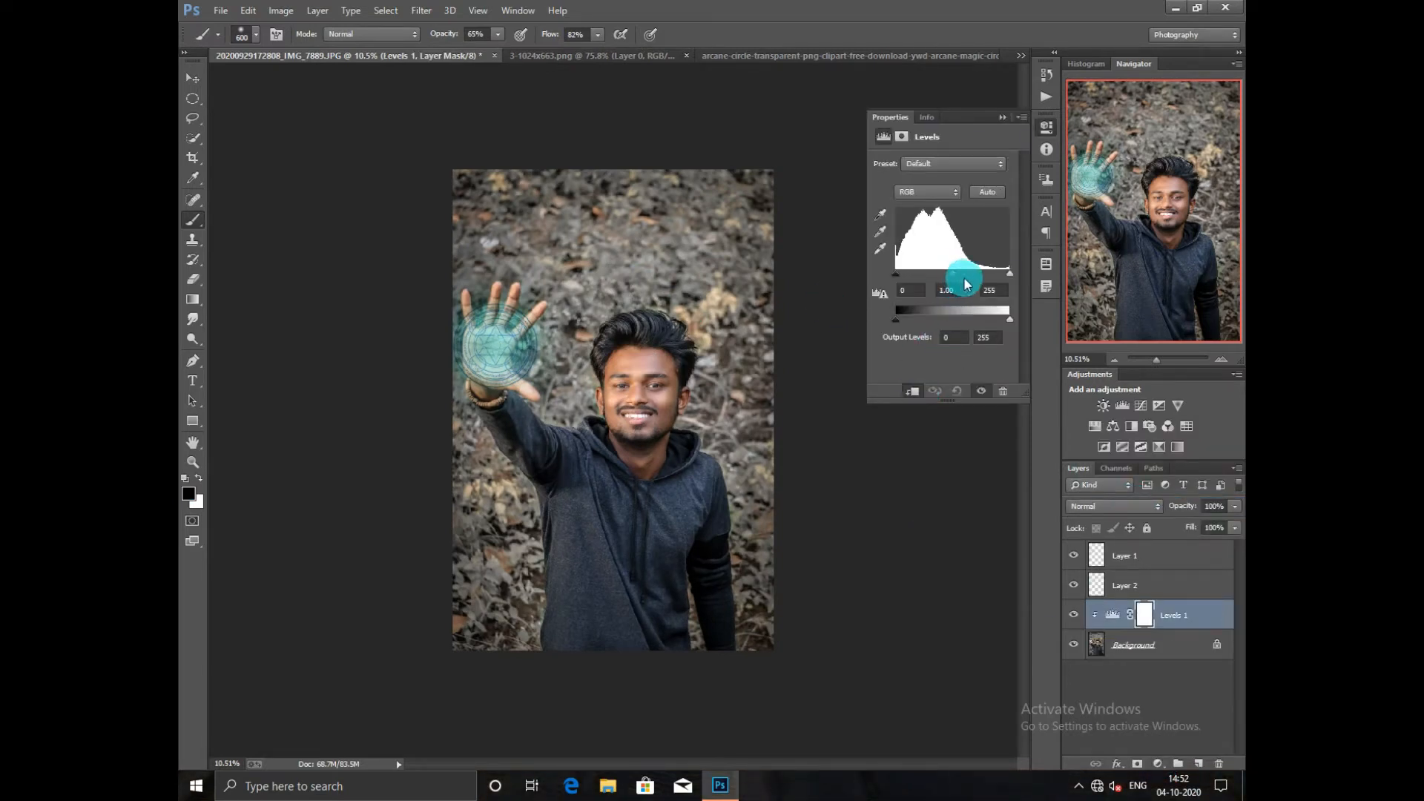
pyautogui.moveTo(964, 279); pyautogui.dragTo(964, 278)
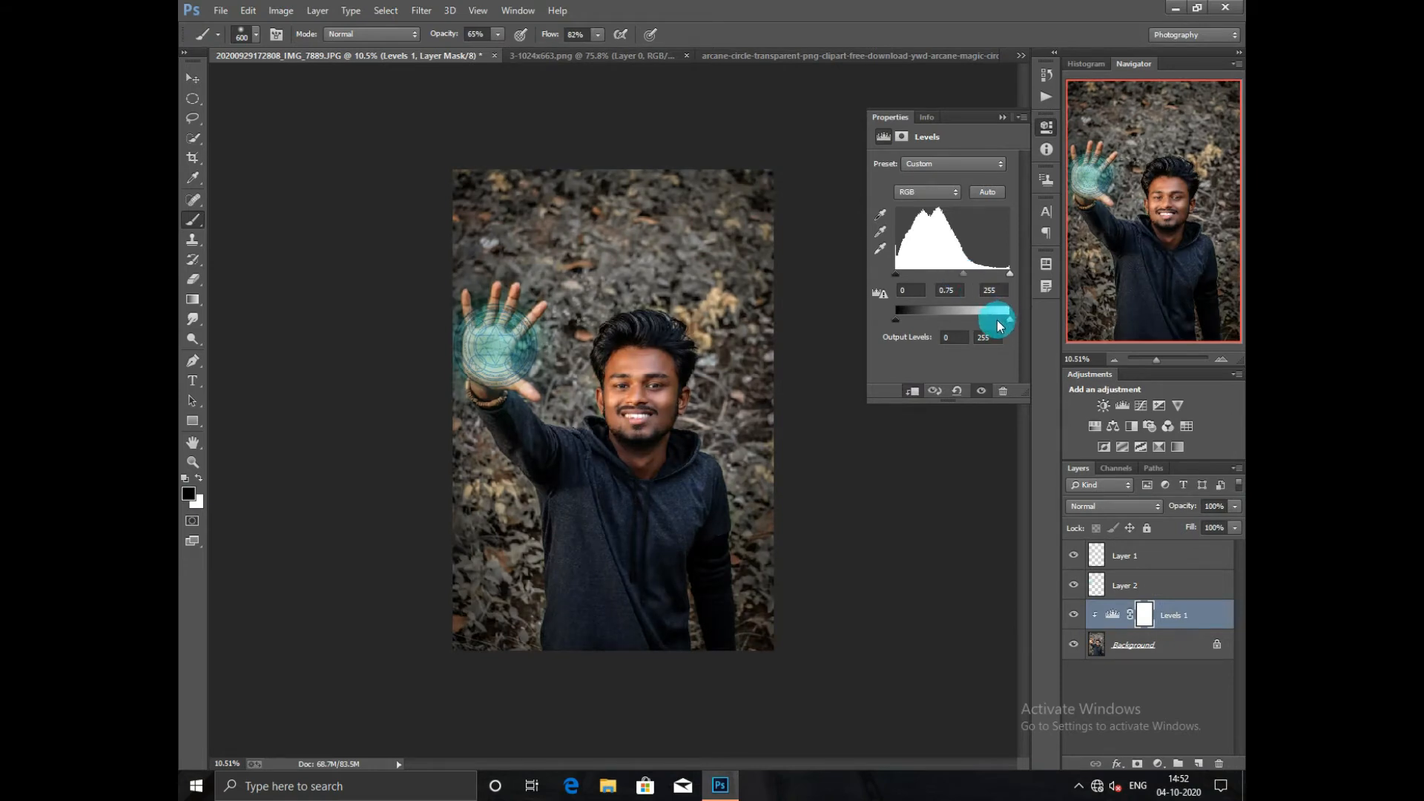
pyautogui.moveTo(1000, 325); pyautogui.dragTo(992, 329)
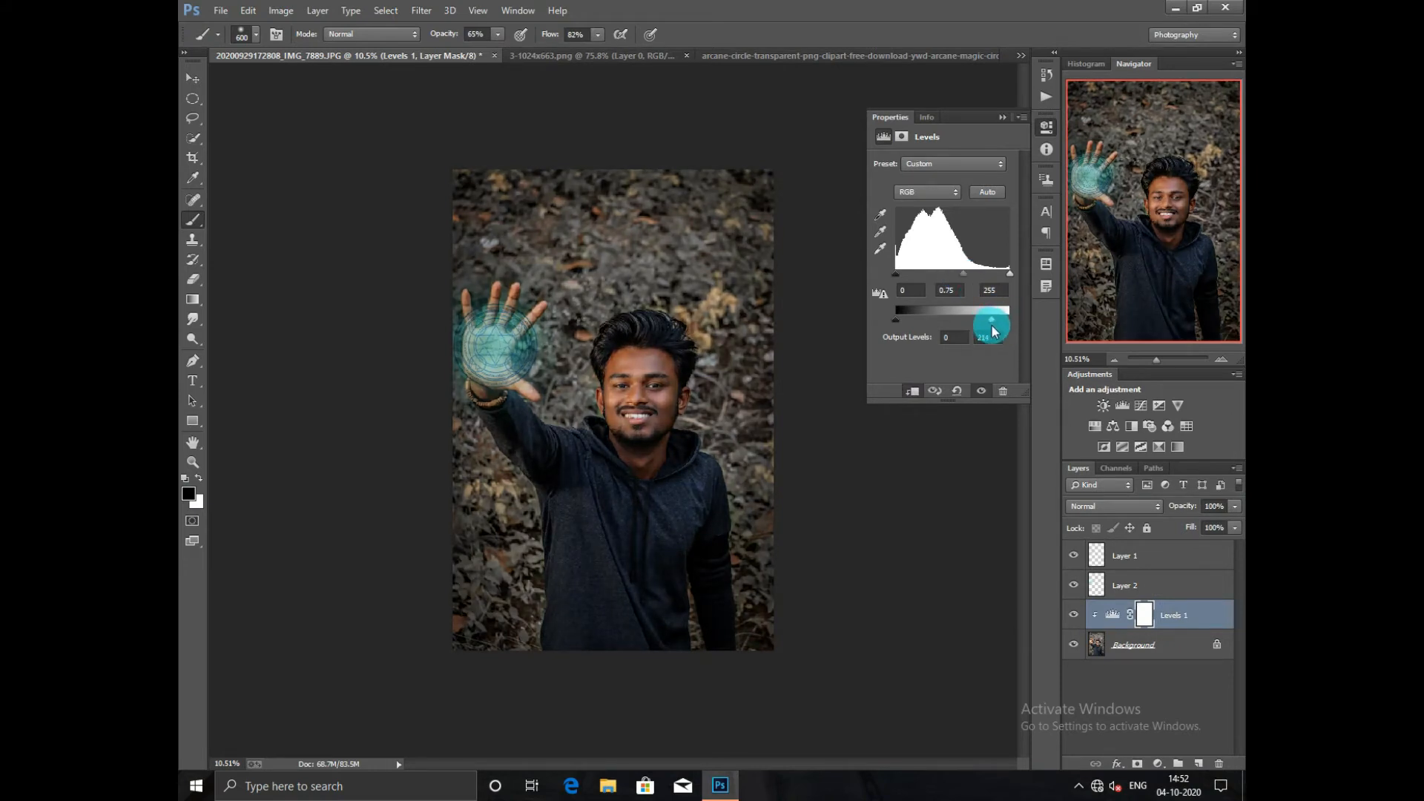
pyautogui.click(1003, 117)
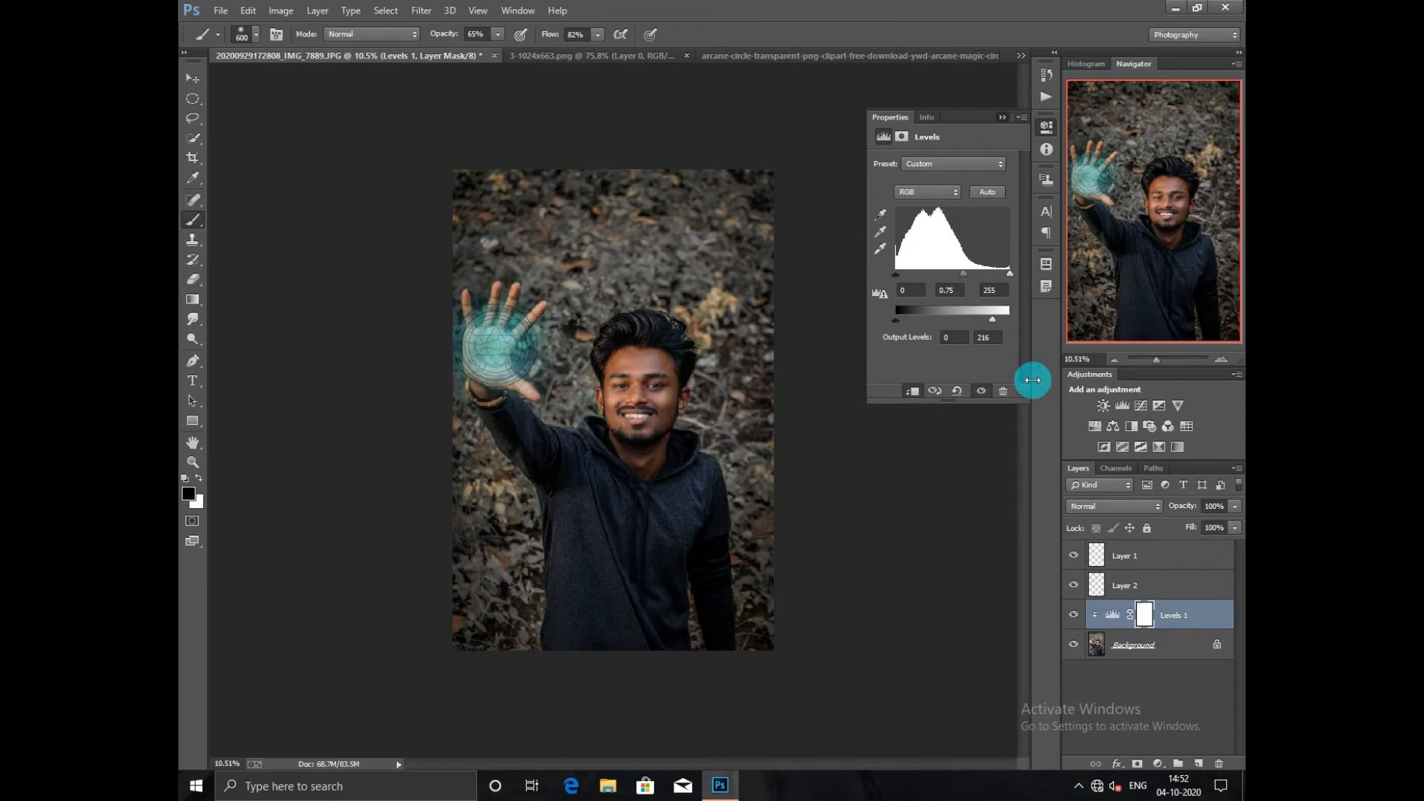
# Add a second mask to the Levels adjustment and paint black on its layer mask over the face.
pyautogui.click(1134, 762)
pyautogui.scroll(5, 598, 277)
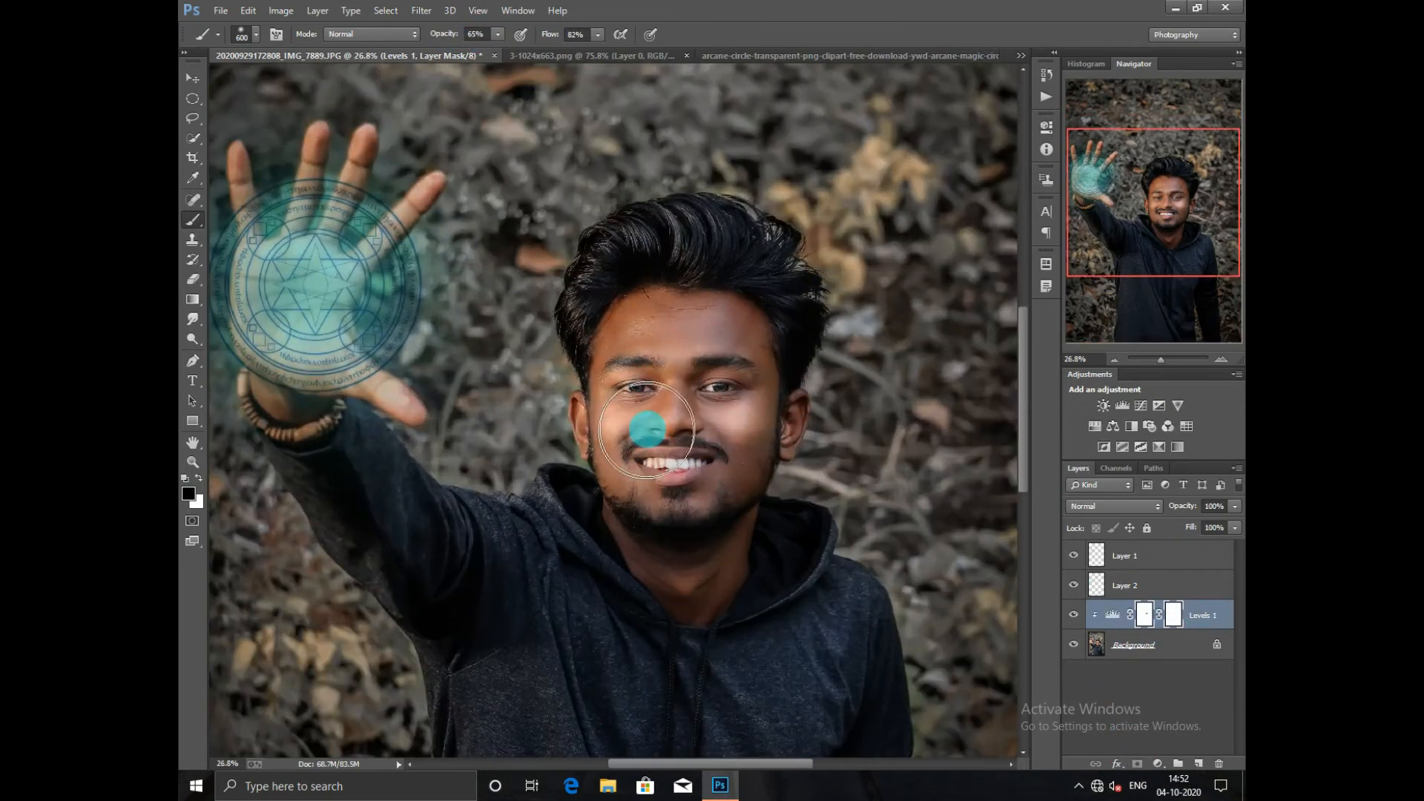
pyautogui.moveTo(647, 430)
pyautogui.mouseDown()
pyautogui.moveTo(709, 464)
pyautogui.moveTo(727, 416)
pyautogui.mouseUp()
pyautogui.scroll(1, 653, 472)
pyautogui.scroll(-4, 645, 461)
pyautogui.scroll(2, 658, 432)
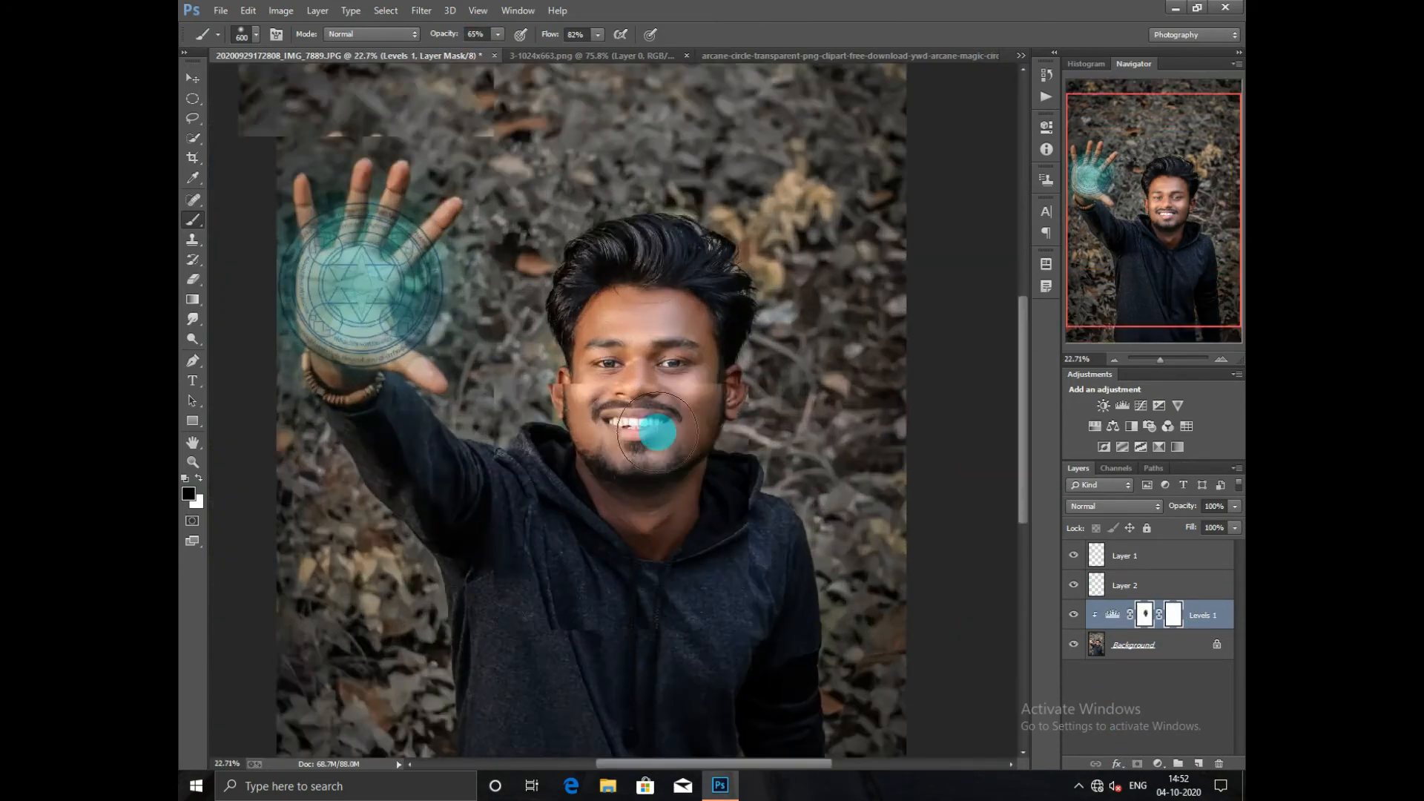
# Paint black on the Levels layer mask over the neck area and the raised hand.
pyautogui.scroll(2, 658, 432)
pyautogui.moveTo(623, 519); pyautogui.dragTo(683, 549)
pyautogui.scroll(-5, 684, 550)
pyautogui.moveTo(467, 326)
pyautogui.mouseDown()
pyautogui.moveTo(496, 322)
pyautogui.moveTo(460, 356)
pyautogui.moveTo(498, 349)
pyautogui.mouseUp()
pyautogui.scroll(1, 566, 340)
pyautogui.scroll(-1, 598, 407)
# Add a Color Balance adjustment directly above the Background and shift the midtones toward cyan, with Cyan–Red at -20.
pyautogui.click(1158, 644)
pyautogui.click(1158, 763)
pyautogui.click(1135, 594)
pyautogui.moveTo(923, 198); pyautogui.dragTo(912, 198)
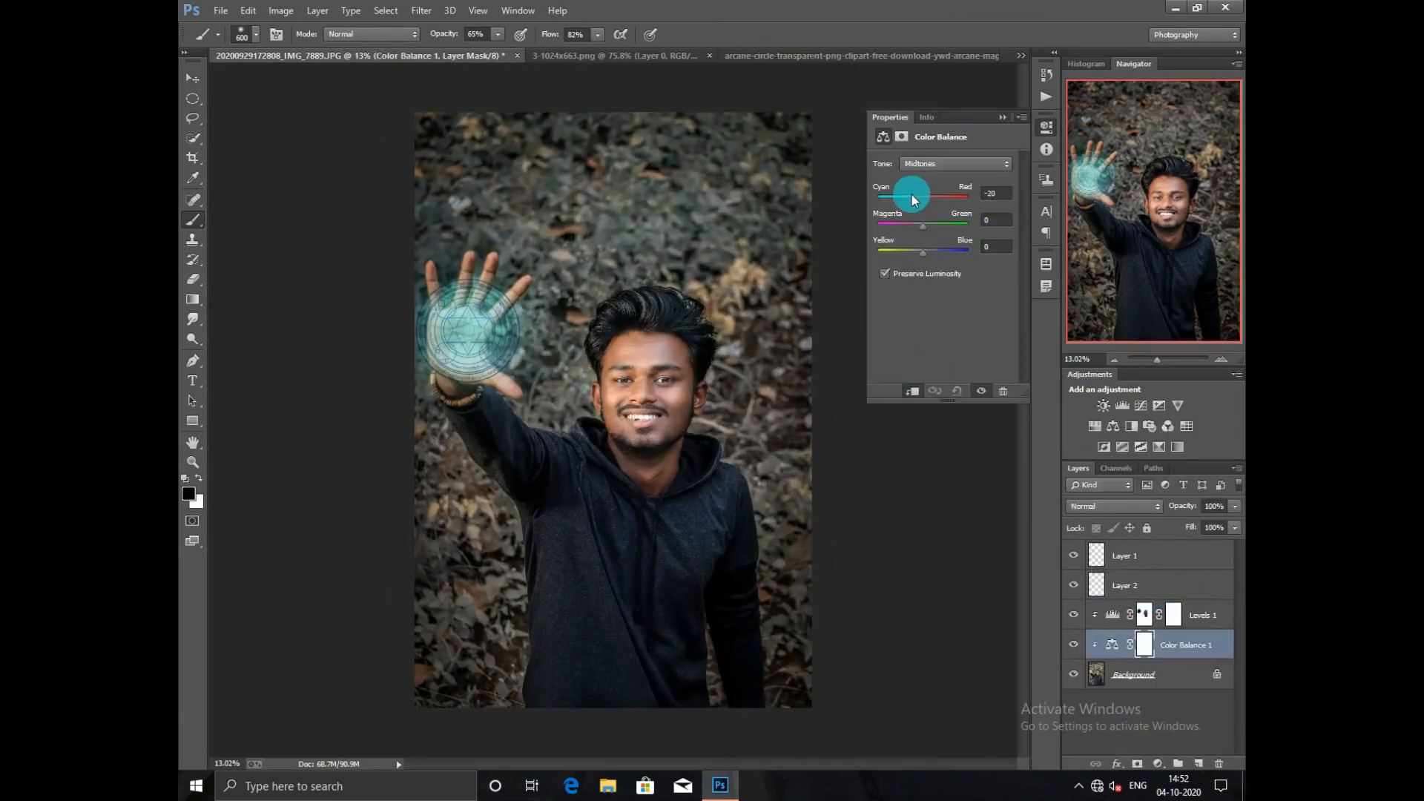
pyautogui.click(1003, 117)
pyautogui.scroll(-1, 564, 345)
pyautogui.scroll(1, 604, 358)
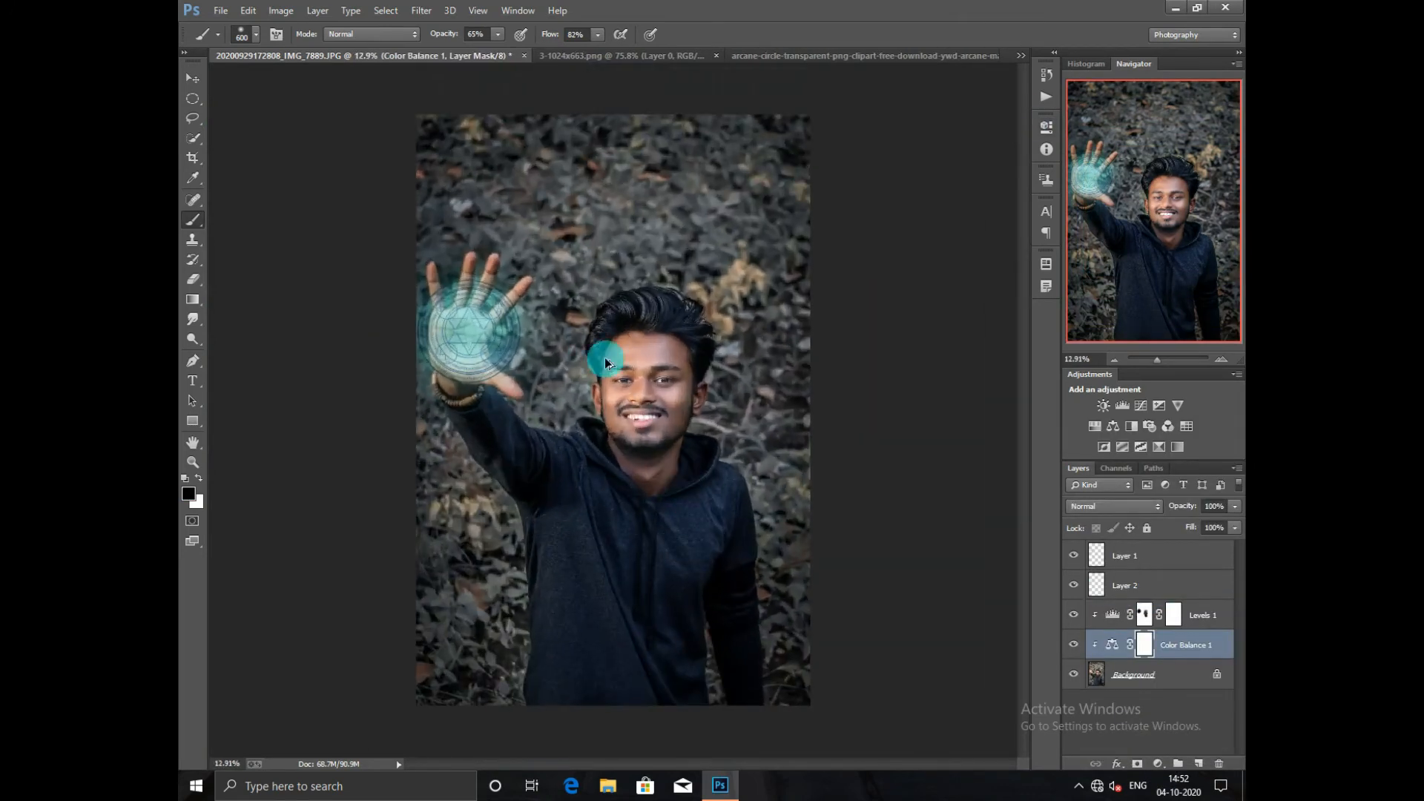
# Duplicate the Background layer beneath the adjustment layers and open the Camera Raw Filter on the new copy.
pyautogui.scroll(-1, 604, 357)
pyautogui.rightClick(1174, 673)
pyautogui.click(1076, 525)
pyautogui.press('Return')
pyautogui.scroll(1, 787, 342)
pyautogui.click(421, 10)
pyautogui.click(477, 98)
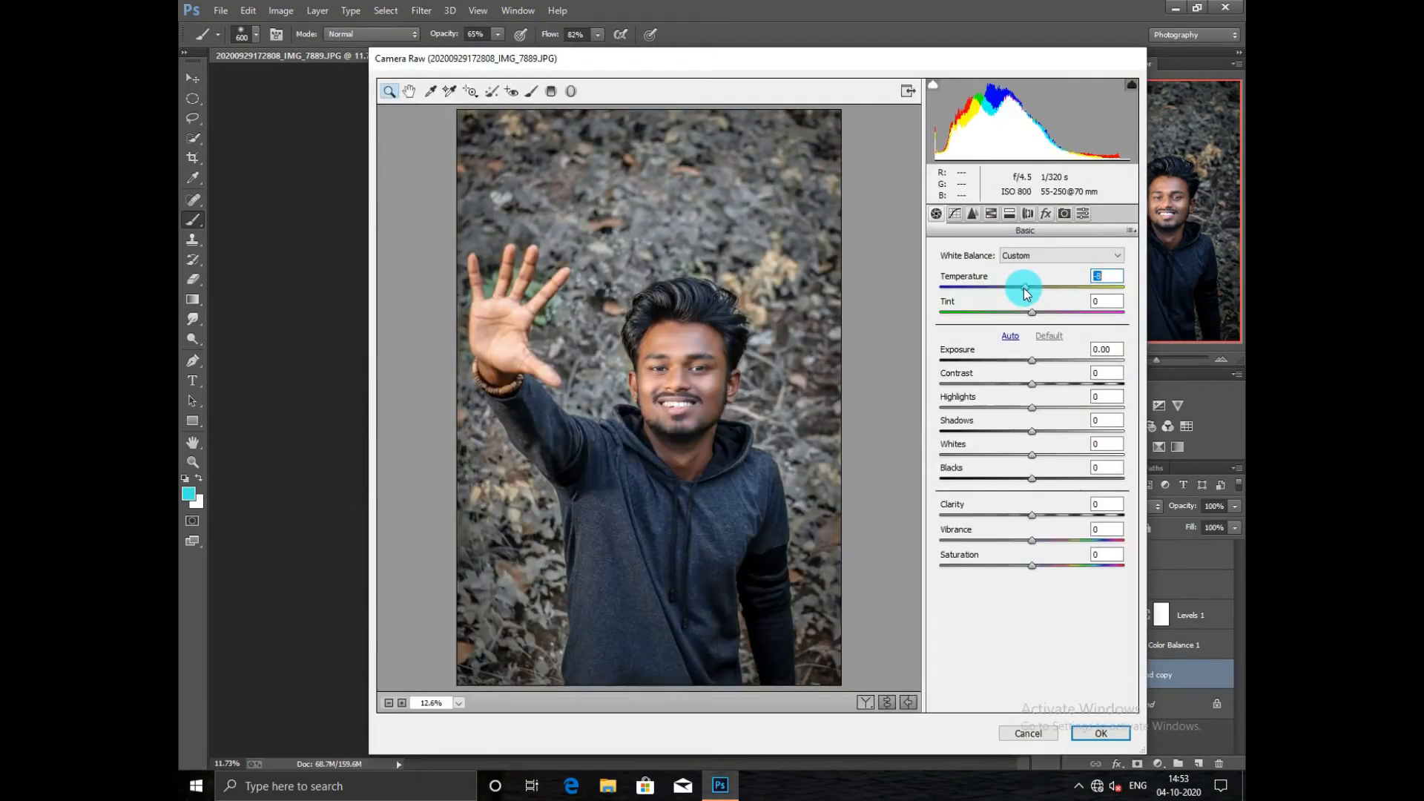
# Cool the temperature slightly, lower blacks, raise whites, shadows and clarity, set Luminance noise reduction to 17, and apply the Camera Raw Filter.
pyautogui.moveTo(1025, 288); pyautogui.dragTo(1023, 288)
pyautogui.moveTo(1032, 478); pyautogui.dragTo(1024, 479)
pyautogui.moveTo(1032, 455); pyautogui.dragTo(1035, 455)
pyautogui.moveTo(1032, 431); pyautogui.dragTo(1048, 431)
pyautogui.moveTo(1032, 516); pyautogui.dragTo(1047, 516)
pyautogui.click(972, 213)
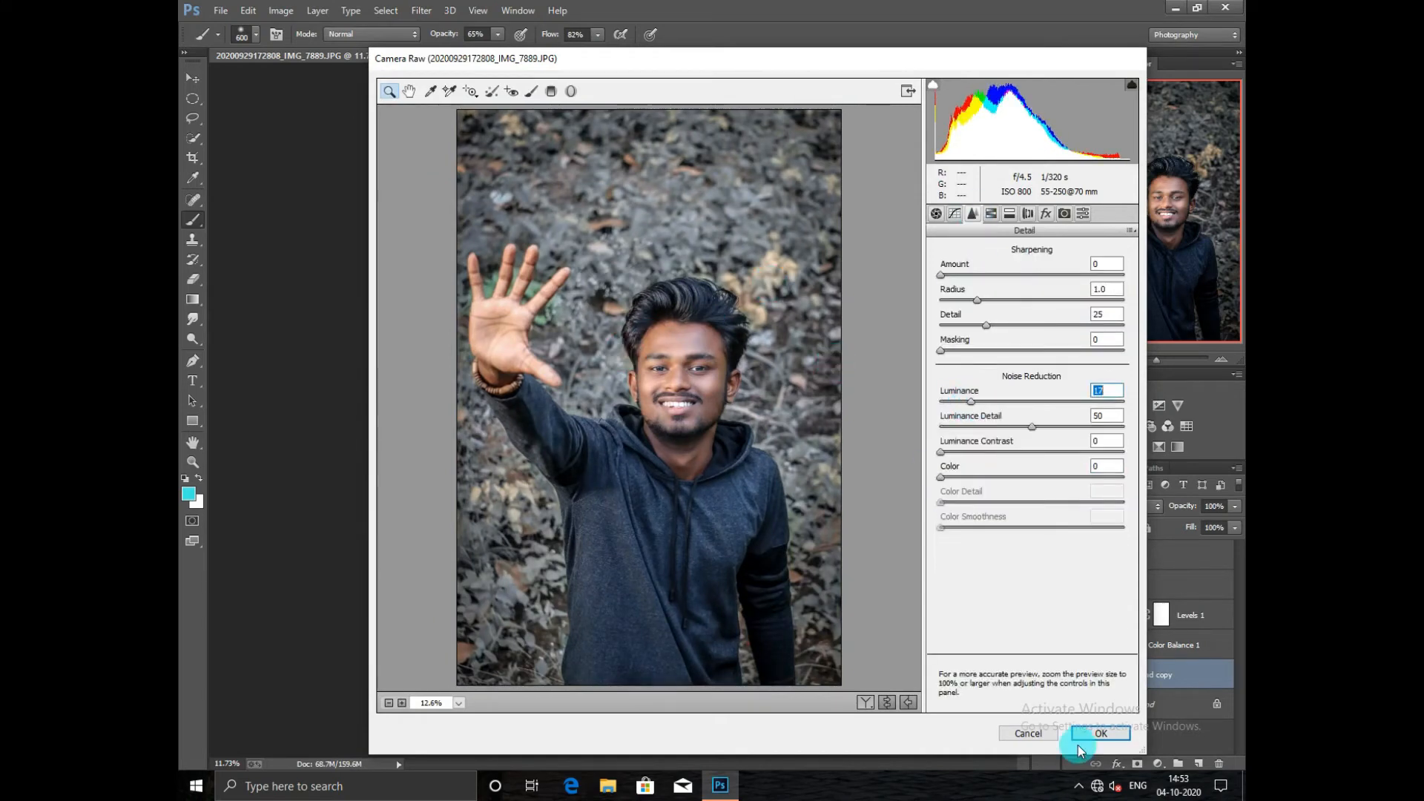
pyautogui.click(1098, 733)
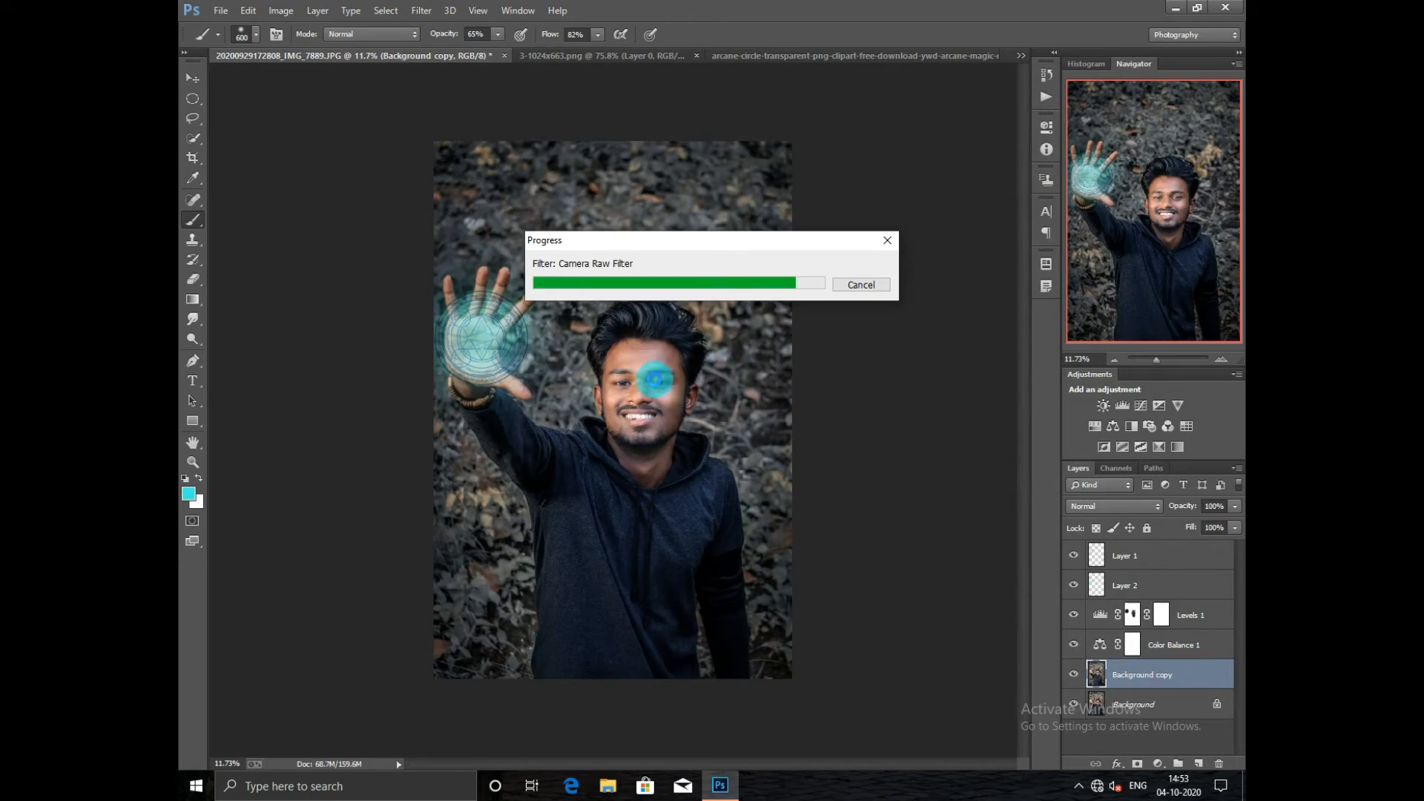
# Merge the filtered Background copy down into the Background layer.
pyautogui.scroll(3, 645, 426)
pyautogui.scroll(-3, 645, 426)
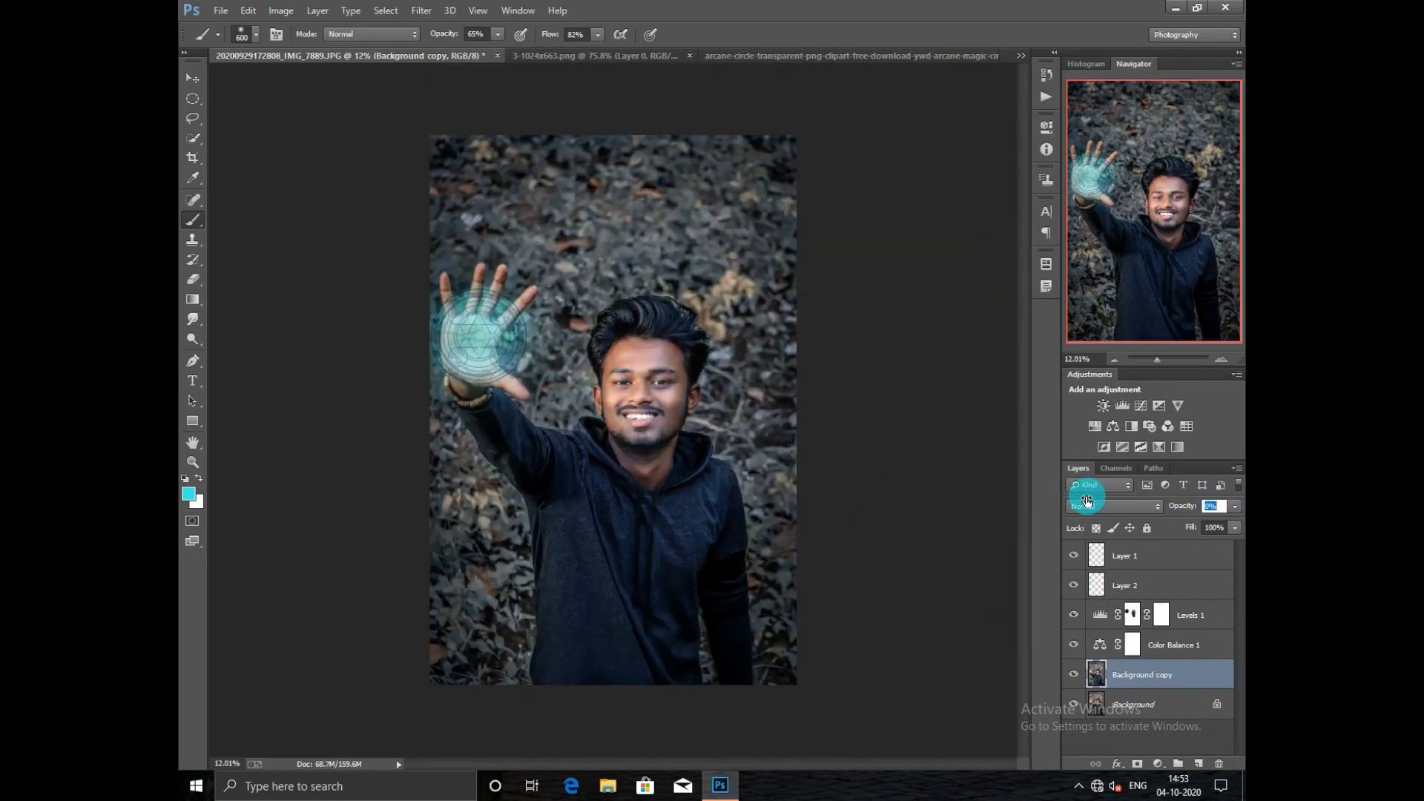
pyautogui.scroll(-1, 639, 310)
pyautogui.rightClick(1135, 675)
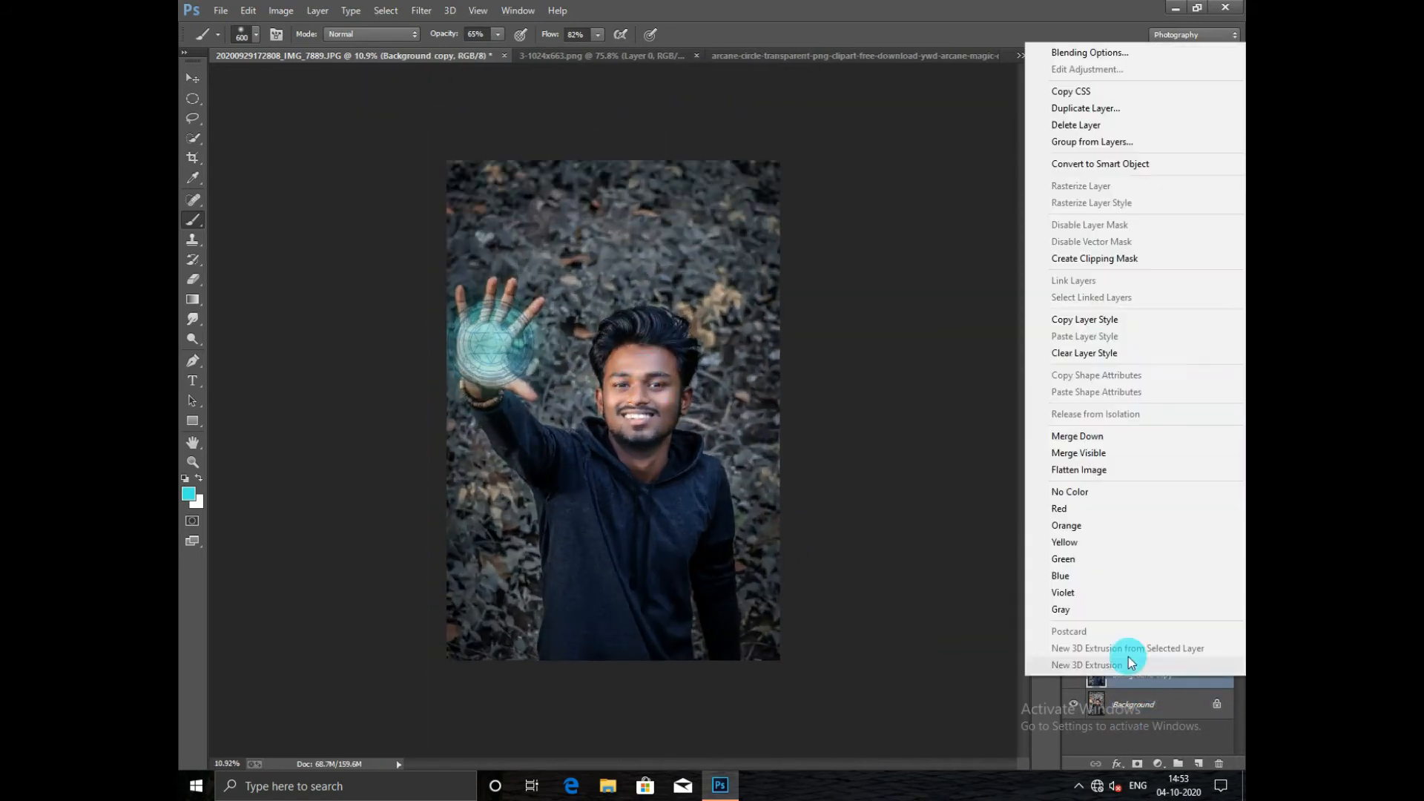
pyautogui.click(1135, 437)
# Add a Brightness/Contrast adjustment clipped to the Background and lower its brightness slightly.
pyautogui.click(1158, 763)
pyautogui.click(1133, 486)
pyautogui.click(912, 390)
pyautogui.moveTo(944, 203); pyautogui.dragTo(936, 204)
pyautogui.click(1006, 116)
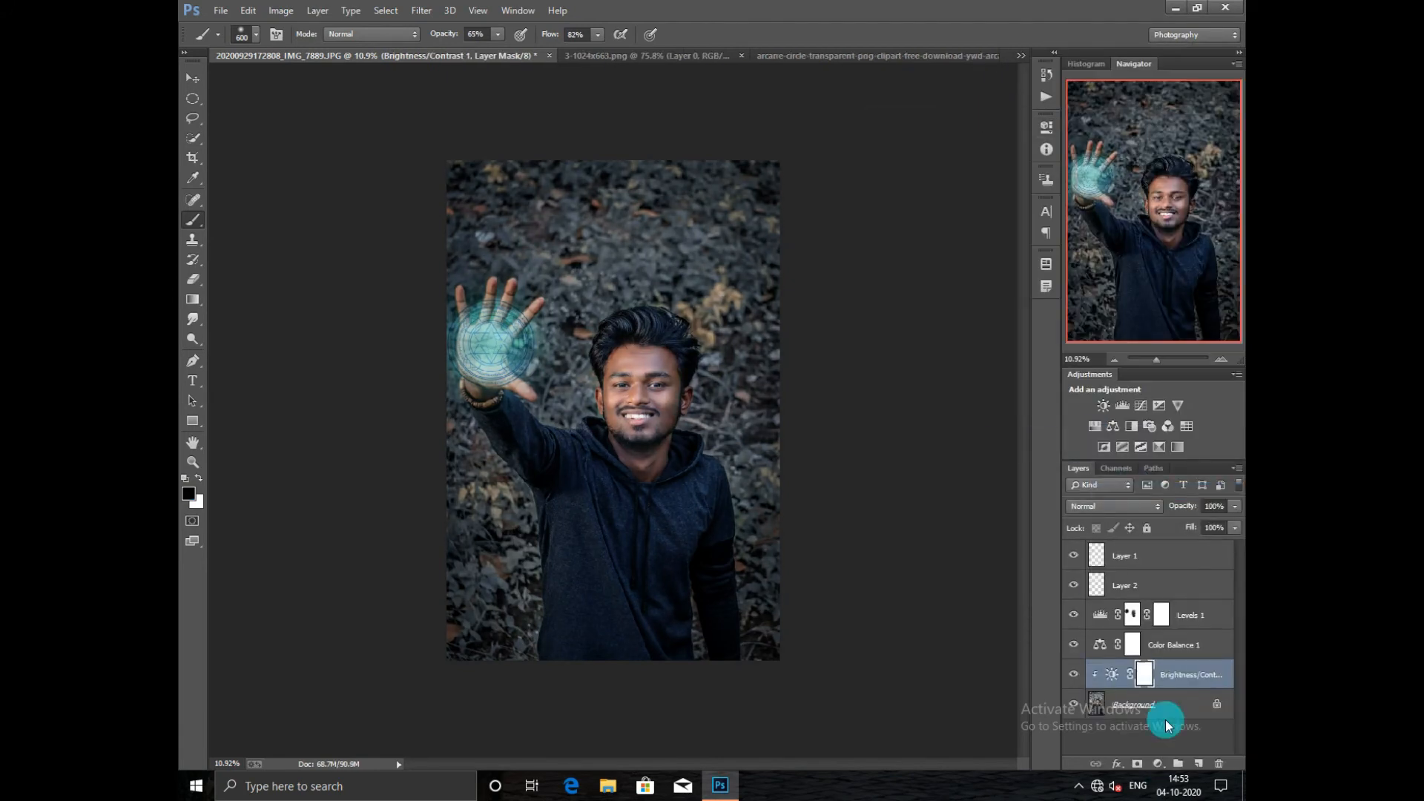
# Add a second mask to the Brightness/Contrast adjustment and paint black on its layer mask over the face.
pyautogui.click(1137, 763)
pyautogui.scroll(1, 656, 391)
pyautogui.scroll(4, 656, 393)
pyautogui.moveTo(737, 381)
pyautogui.mouseDown()
pyautogui.moveTo(645, 492)
pyautogui.moveTo(724, 385)
pyautogui.moveTo(661, 293)
pyautogui.moveTo(611, 295)
pyautogui.mouseUp()
pyautogui.scroll(-3, 493, 323)
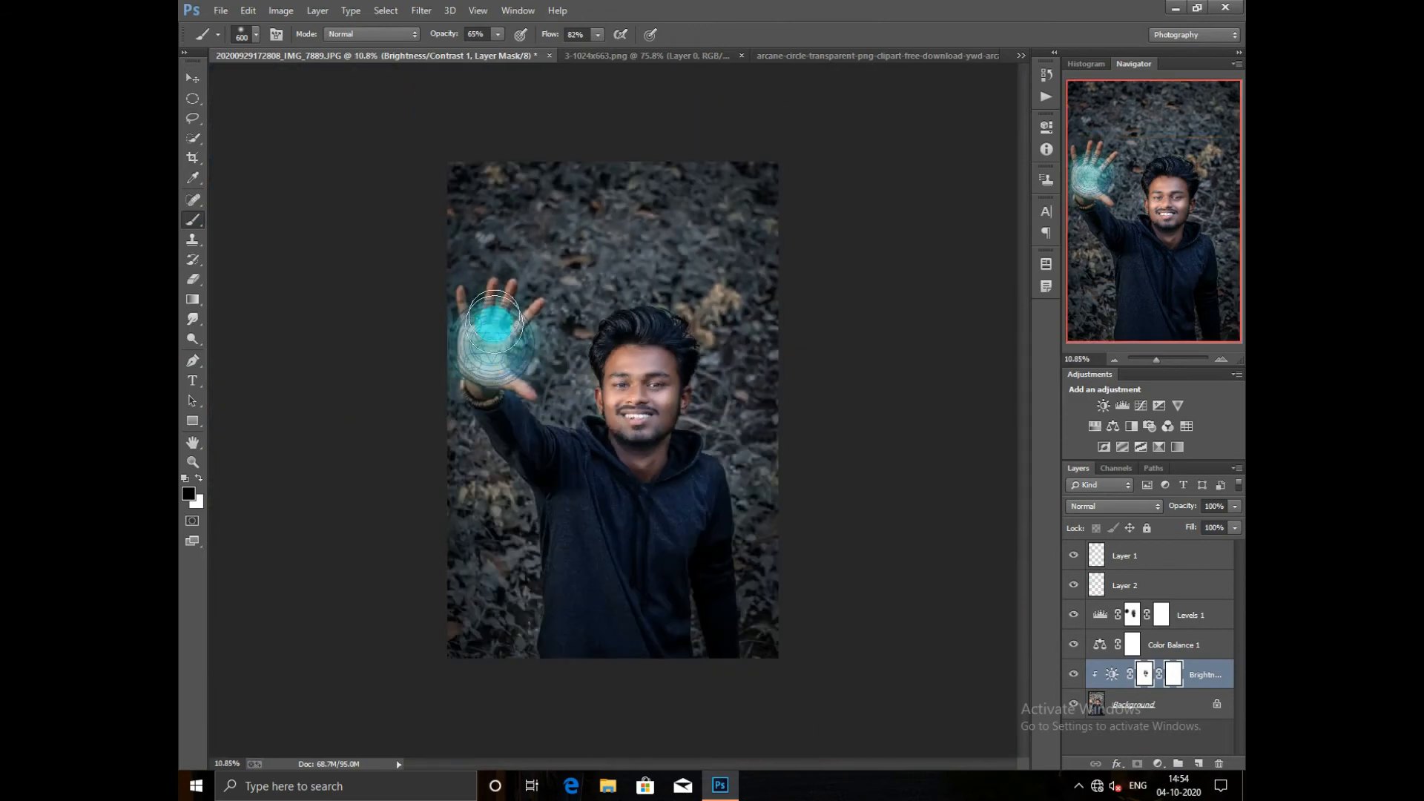
# Resize the brush and paint black on the Brightness/Contrast layer mask over the raised hand and head.
pyautogui.press('[')
pyautogui.press('[')
pyautogui.press('[')
pyautogui.press('[')
pyautogui.press('[')
pyautogui.press('[')
pyautogui.press('[')
pyautogui.press('[')
pyautogui.press('[')
pyautogui.press('[')
pyautogui.press('[')
pyautogui.press('[')
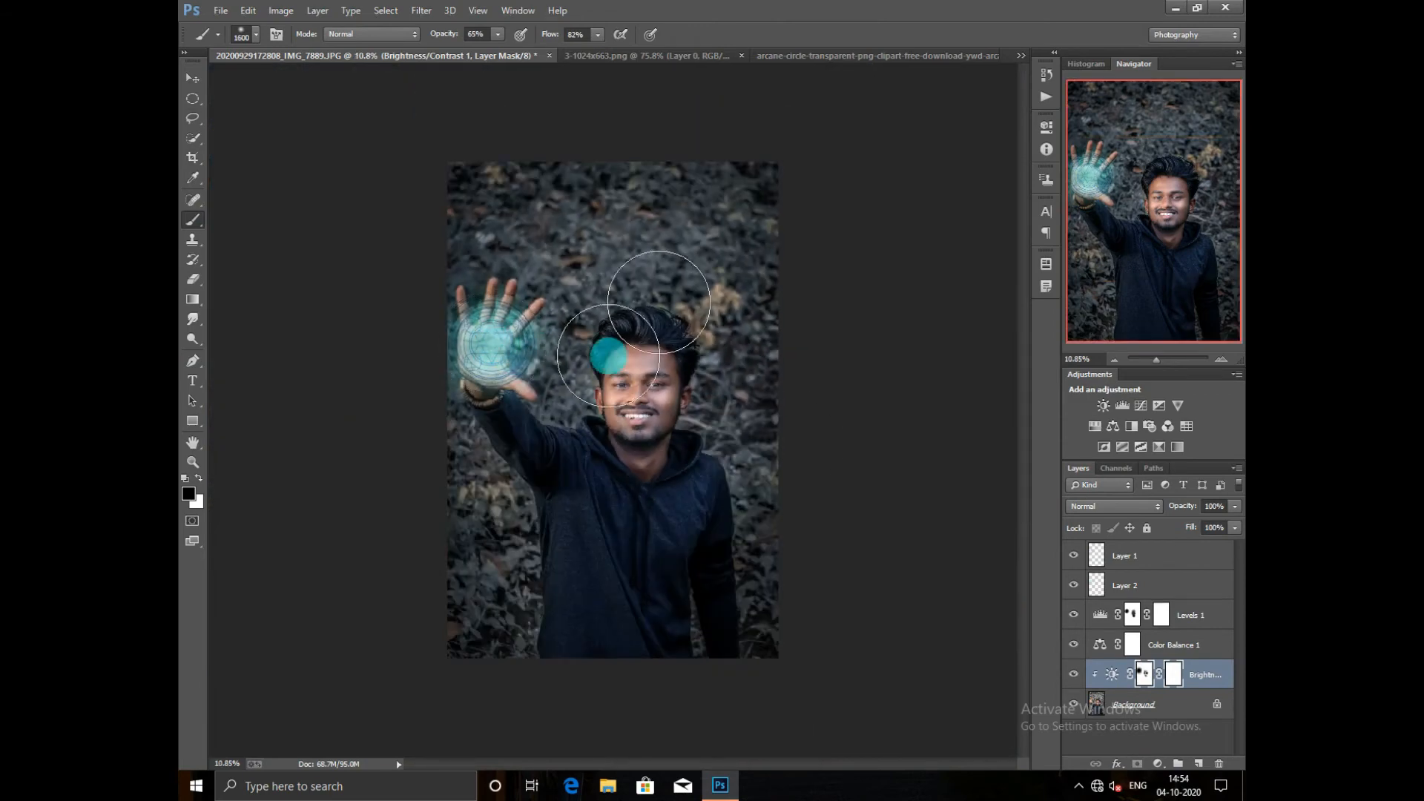
pyautogui.scroll(3, 627, 395)
pyautogui.scroll(2, 679, 403)
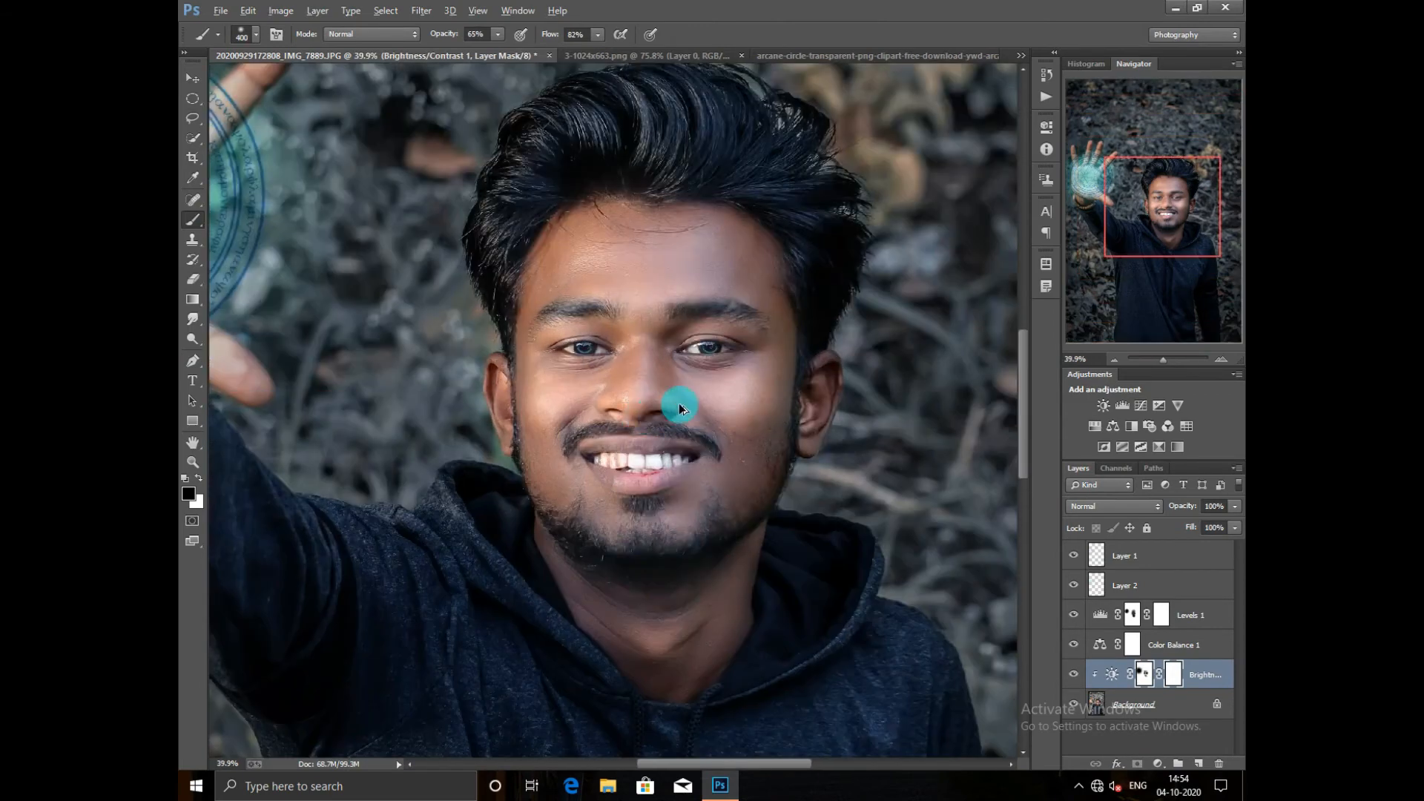
pyautogui.scroll(-5, 678, 403)
# Duplicate the magic-circle layer, Layer 1, to strengthen the circle on the palm.
pyautogui.click(1146, 561)
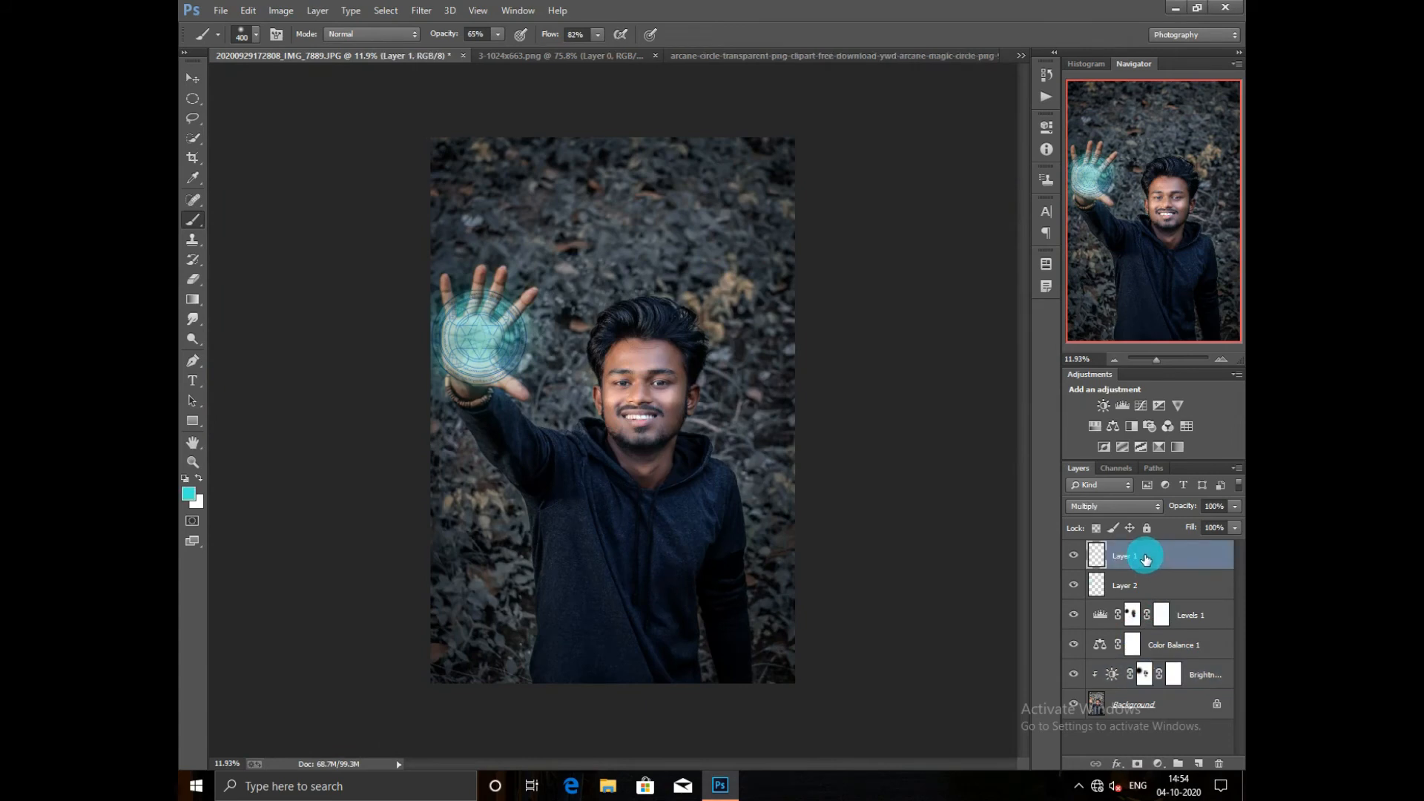
pyautogui.click(1074, 557)
pyautogui.click(1074, 556)
pyautogui.moveTo(1186, 559); pyautogui.dragTo(1202, 761)
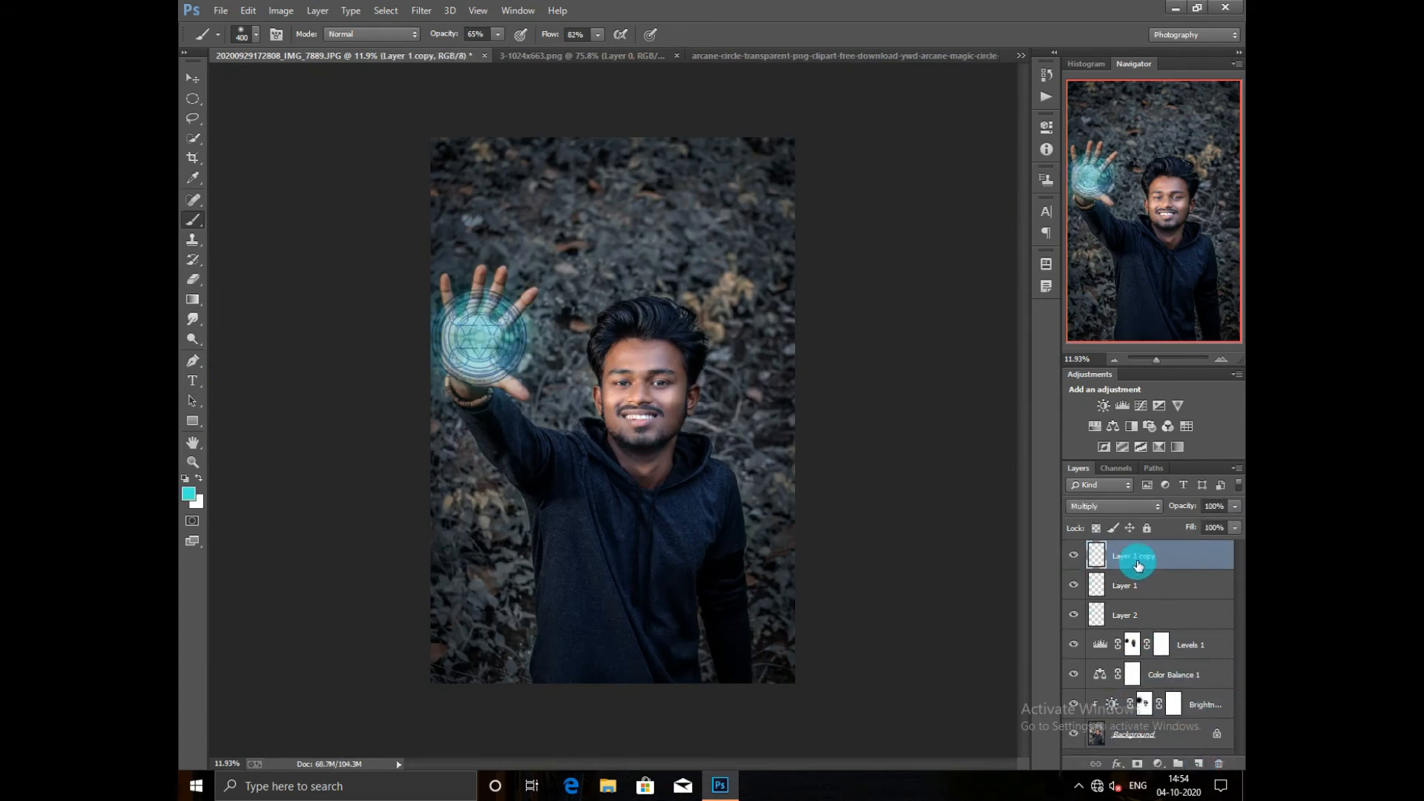
# Try a lower opacity on the original magic-circle layer beneath its copy.
pyautogui.click(1179, 595)
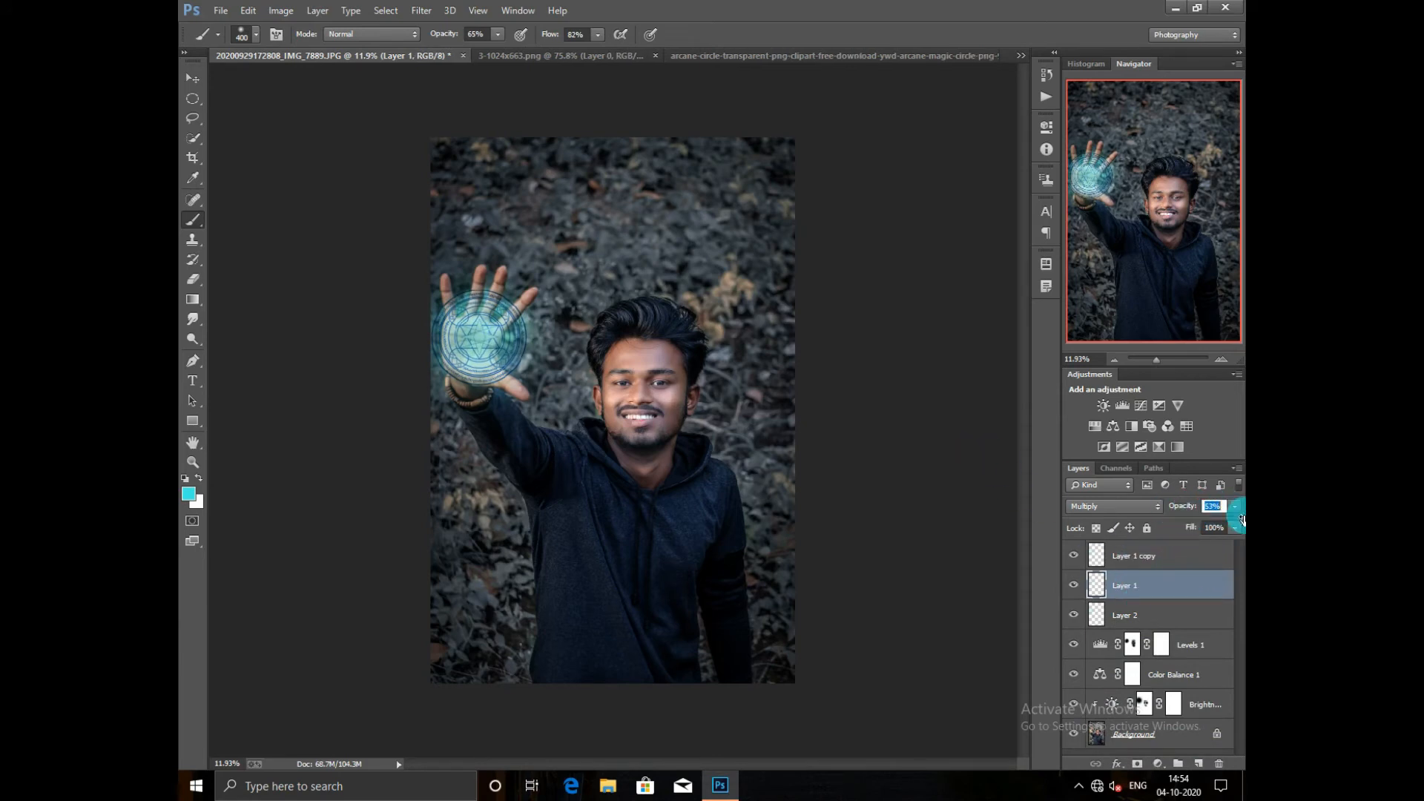
pyautogui.click(1075, 586)
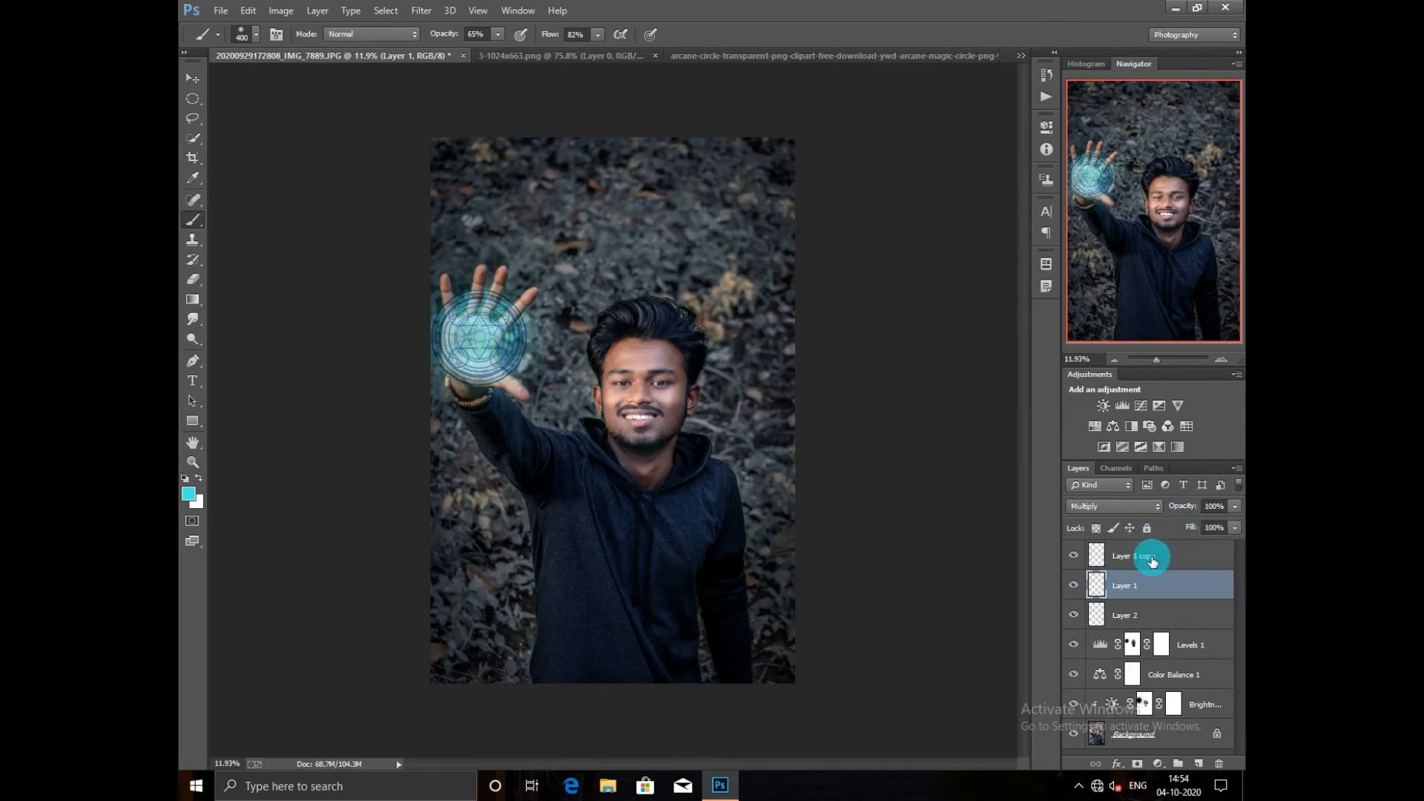
pyautogui.click(1141, 565)
# Compare the palm with and without the cyan glow on Layer 2, and set that layer's opacity to 90%.
pyautogui.click(1124, 613)
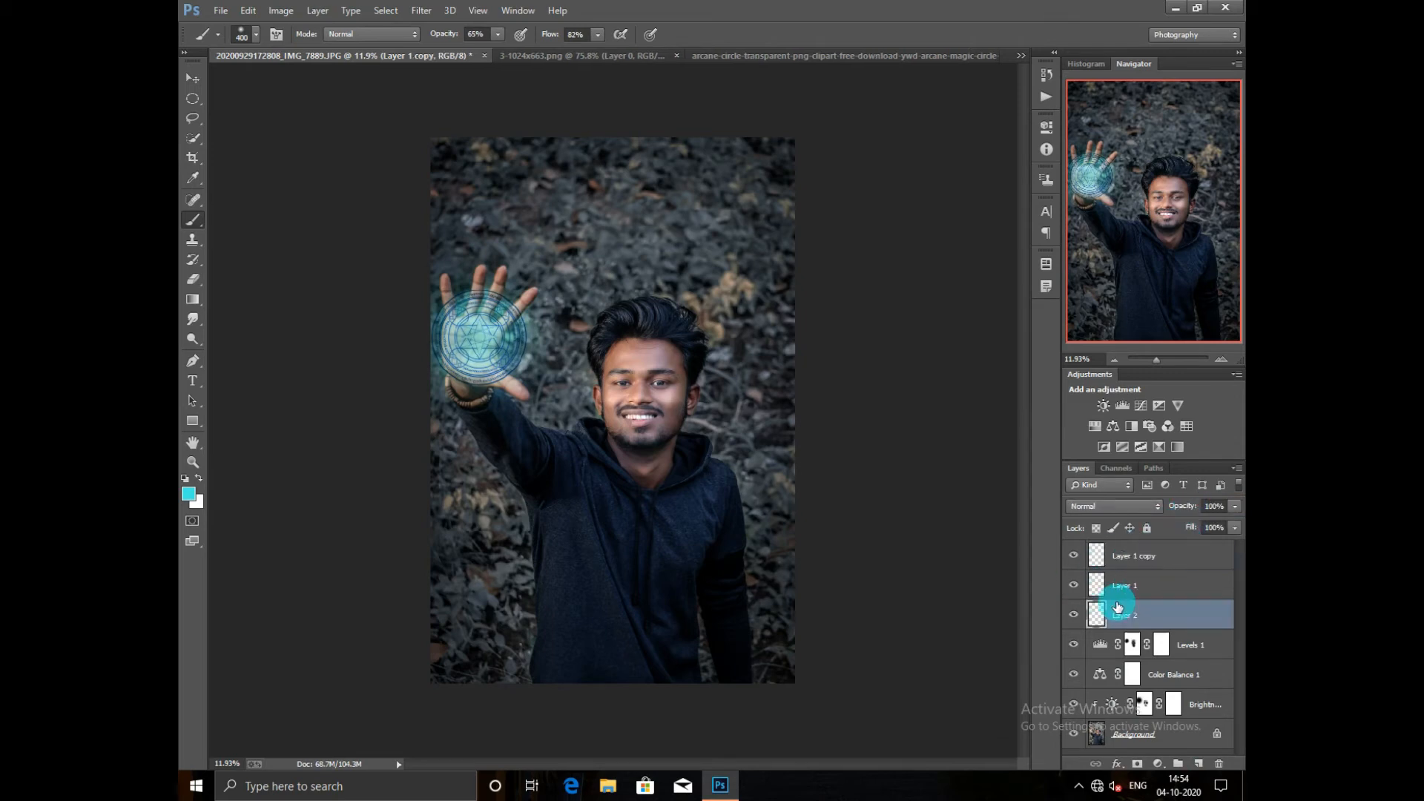
pyautogui.click(1075, 615)
pyautogui.click(1076, 615)
pyautogui.click(1076, 615)
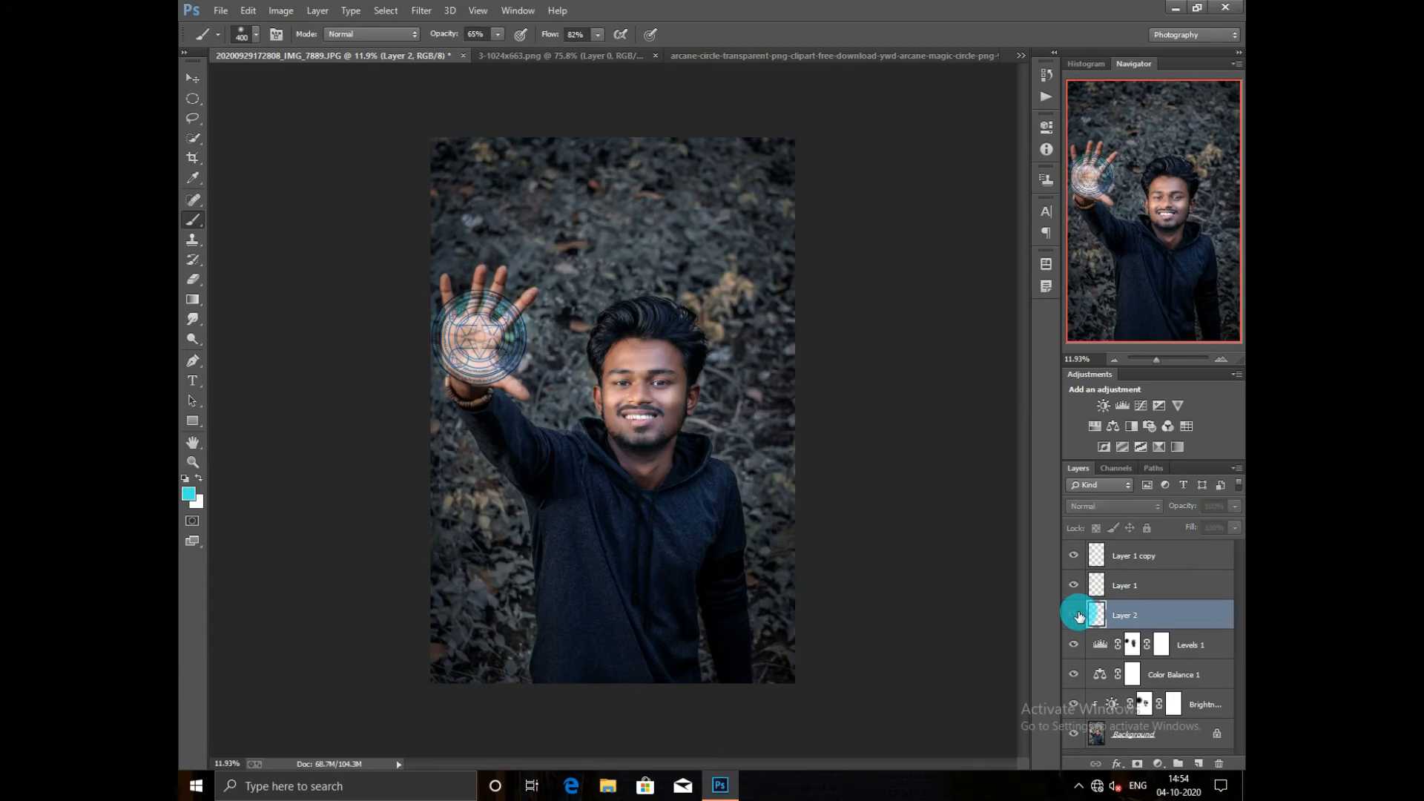
pyautogui.click(1075, 615)
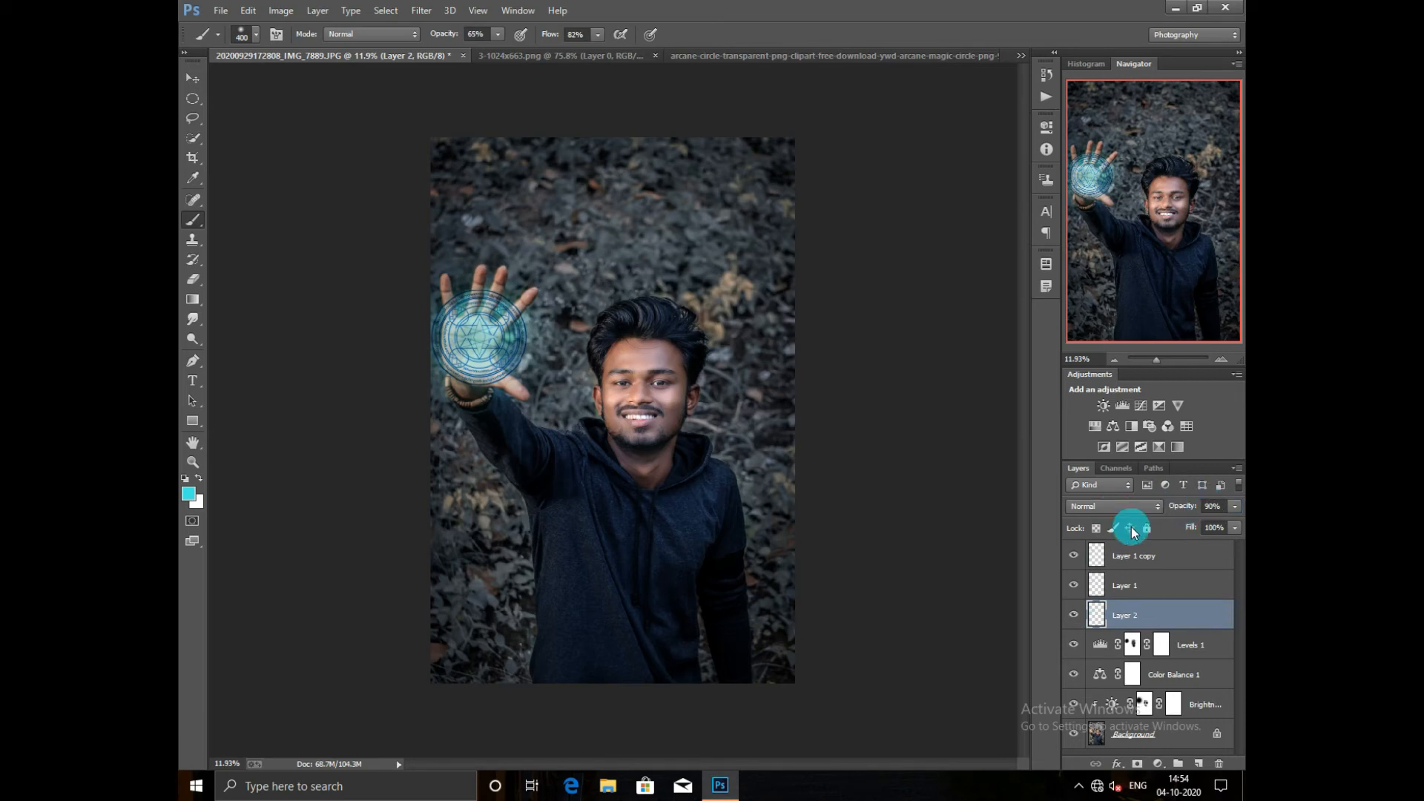
# Flatten all the layers of the portrait into a single Background.
pyautogui.rightClick(1139, 555)
pyautogui.click(987, 569)
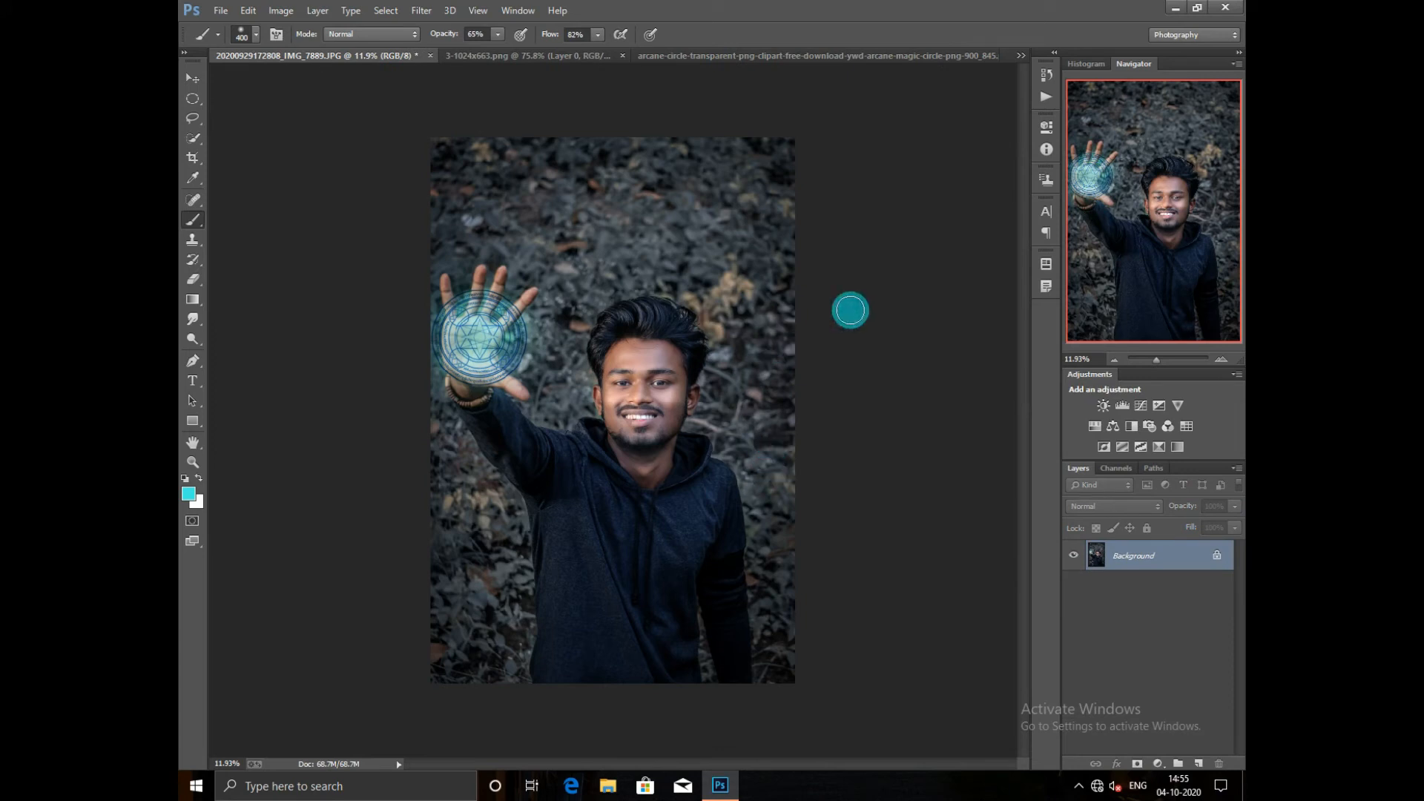
pyautogui.rightClick(1153, 565)
pyautogui.click(573, 89)
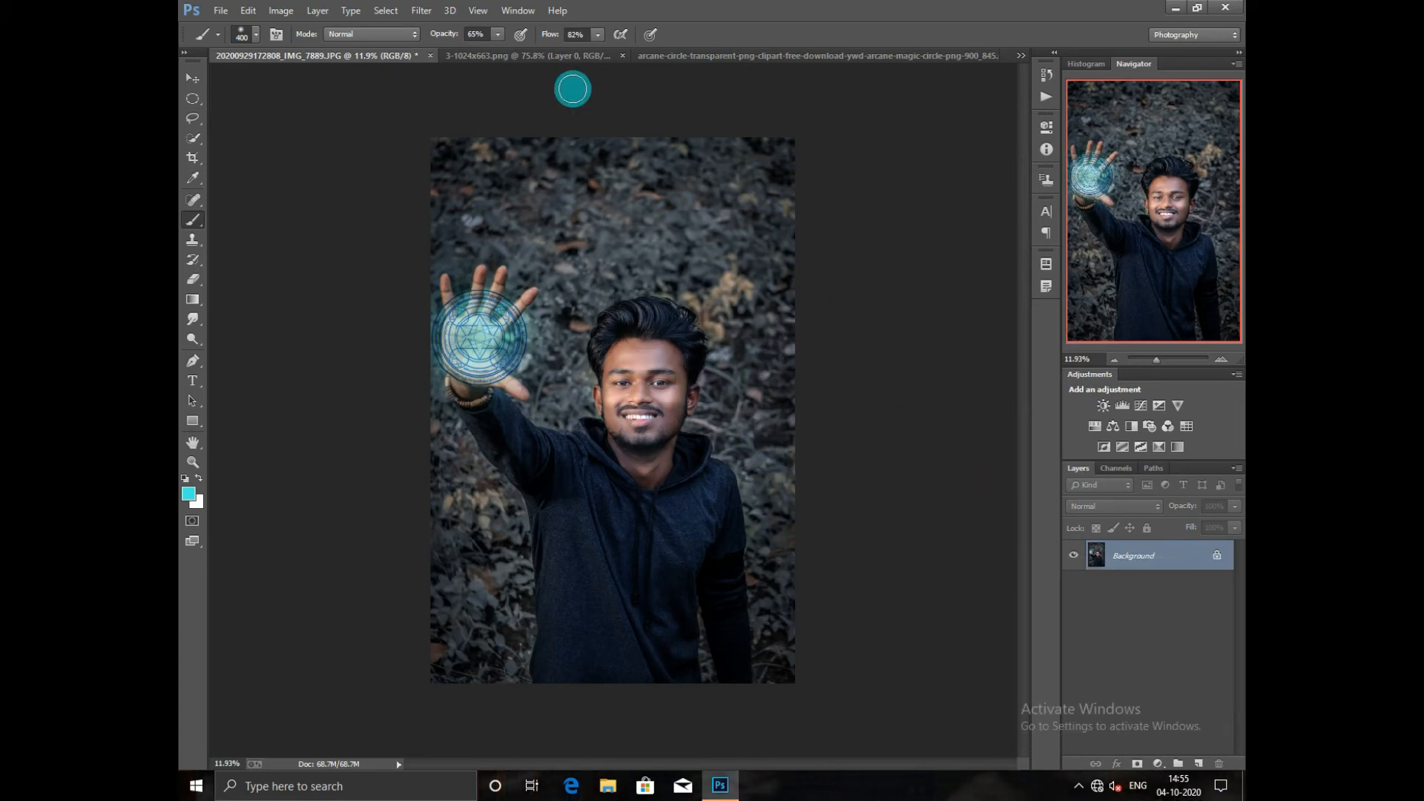
# Bring the falling-leaves layer from 3-1024x663.png into the portrait document.
pyautogui.click(565, 59)
pyautogui.click(193, 78)
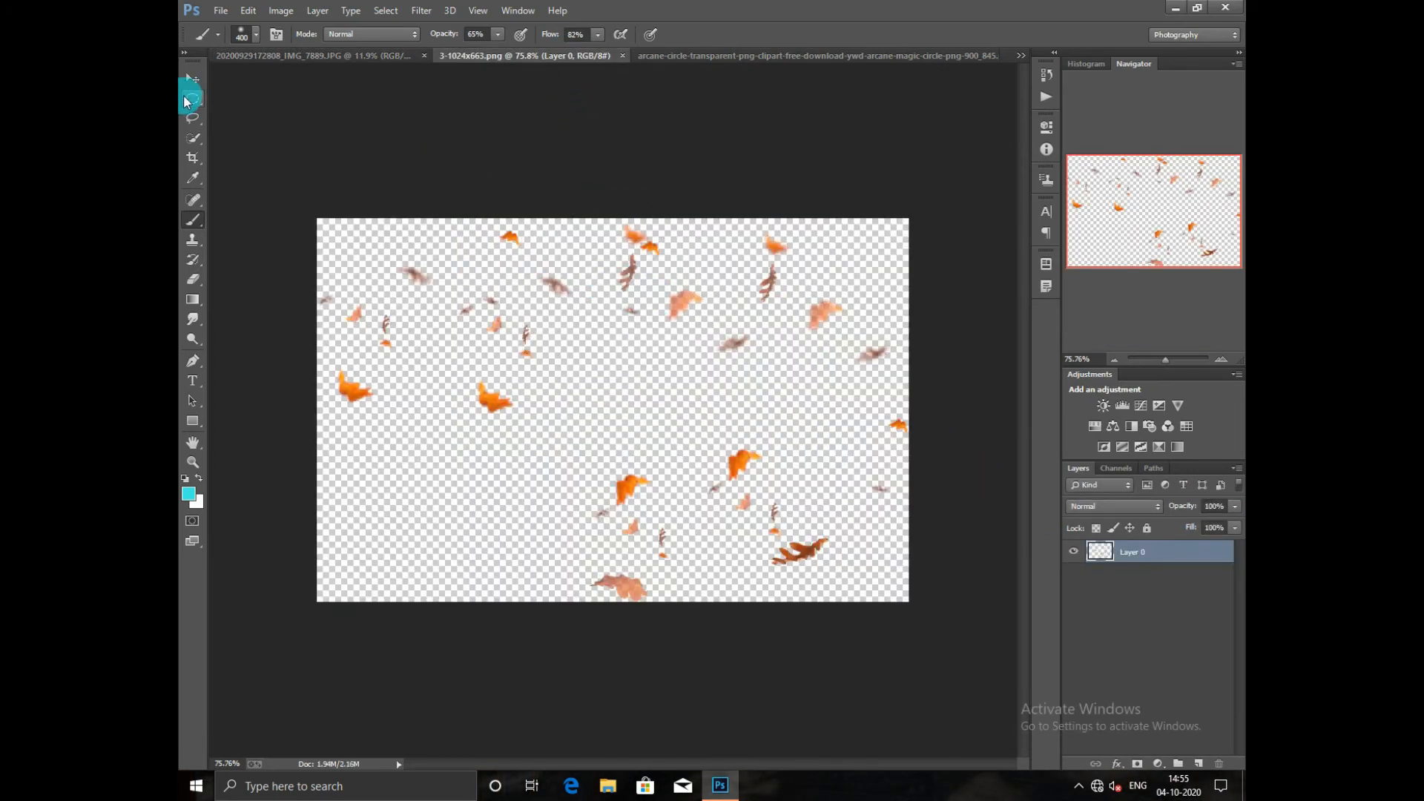
pyautogui.moveTo(416, 275); pyautogui.dragTo(600, 449)
# Enlarge the leaves with Free Transform and place them across the lower part of the portrait.
pyautogui.hotkey('ctrl', 't')
pyautogui.scroll(-2, 601, 445)
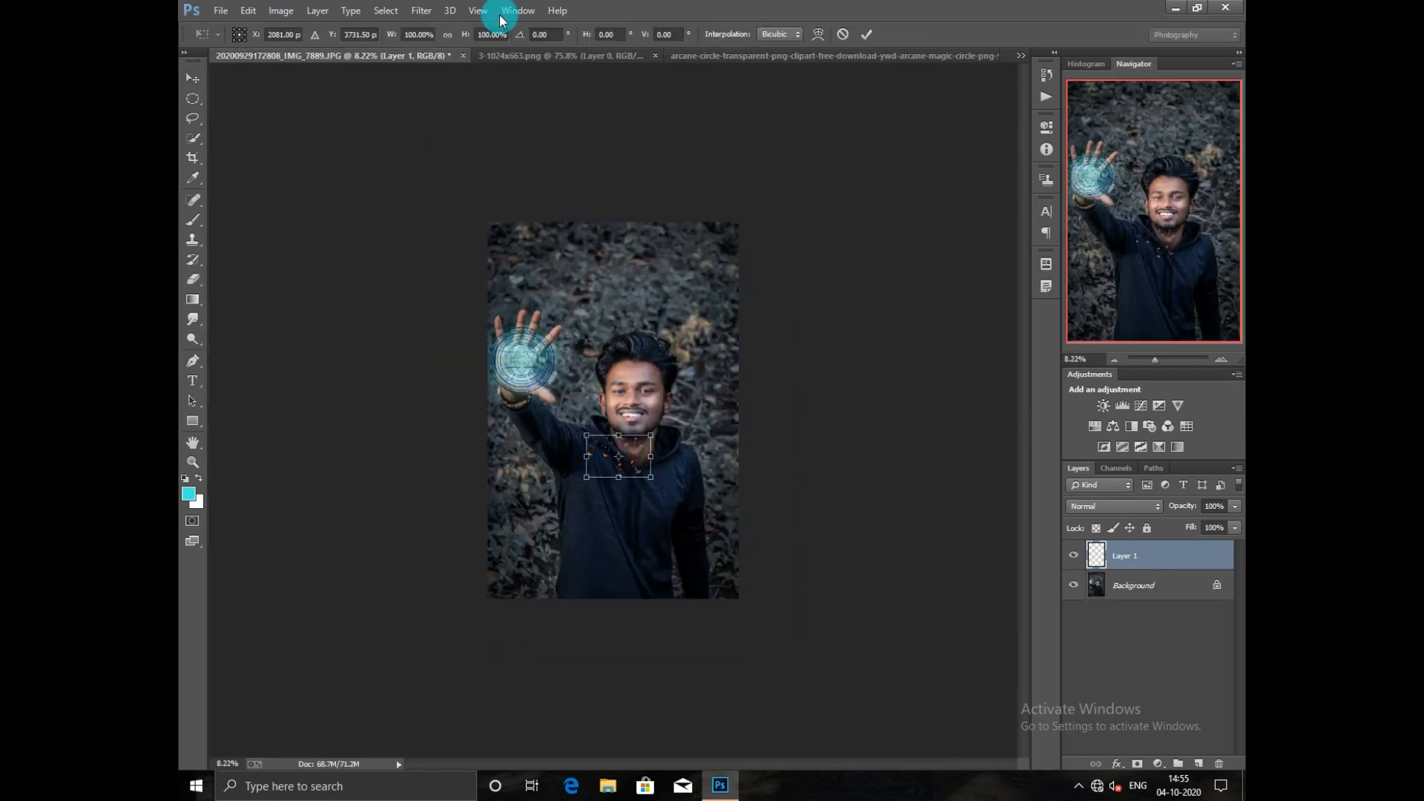
pyautogui.click(447, 34)
pyautogui.moveTo(466, 34); pyautogui.dragTo(757, 560)
pyautogui.click(866, 34)
pyautogui.scroll(2, 623, 416)
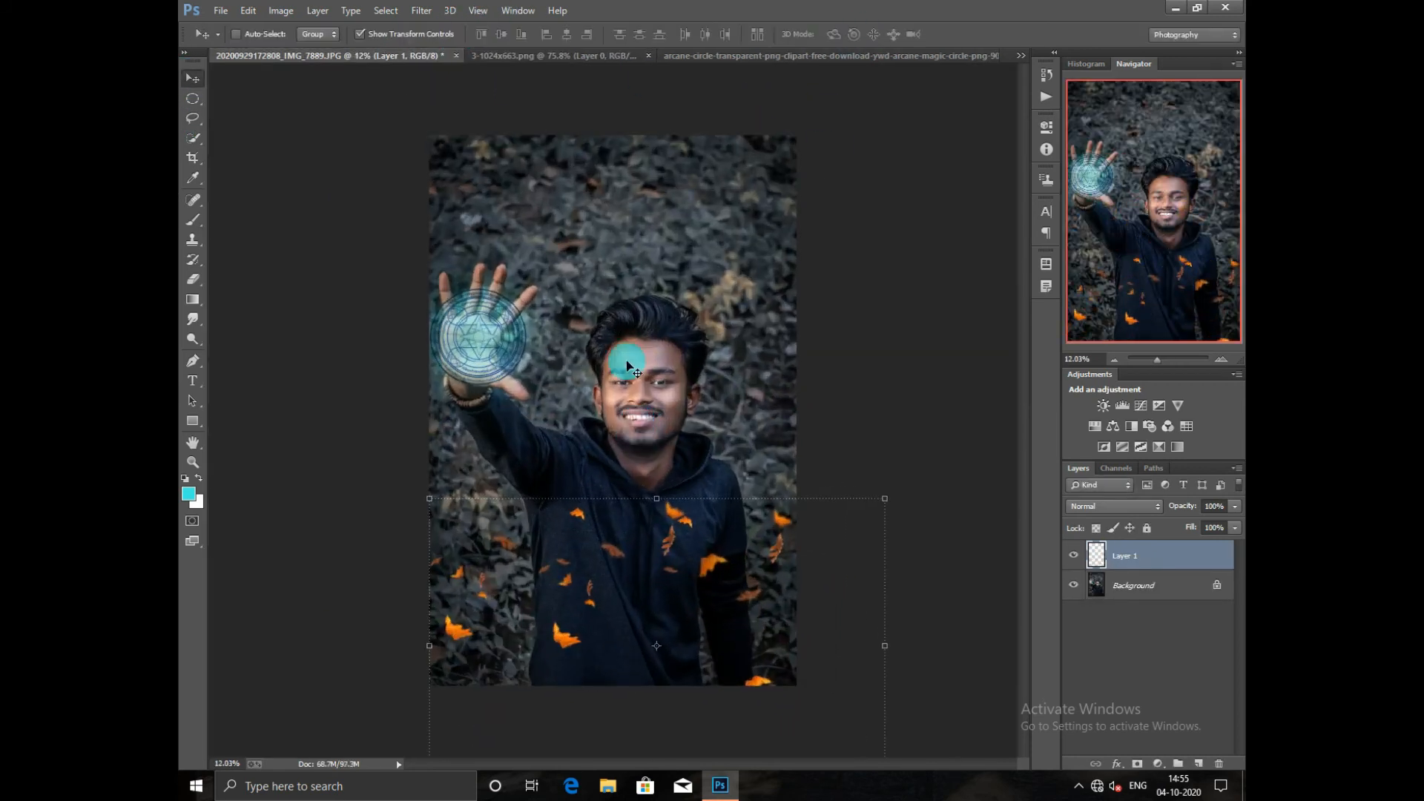
# Apply a Gaussian Blur with a 20.9-pixel radius to the leaves and move them slightly lower.
pyautogui.click(422, 10)
pyautogui.moveTo(460, 193)
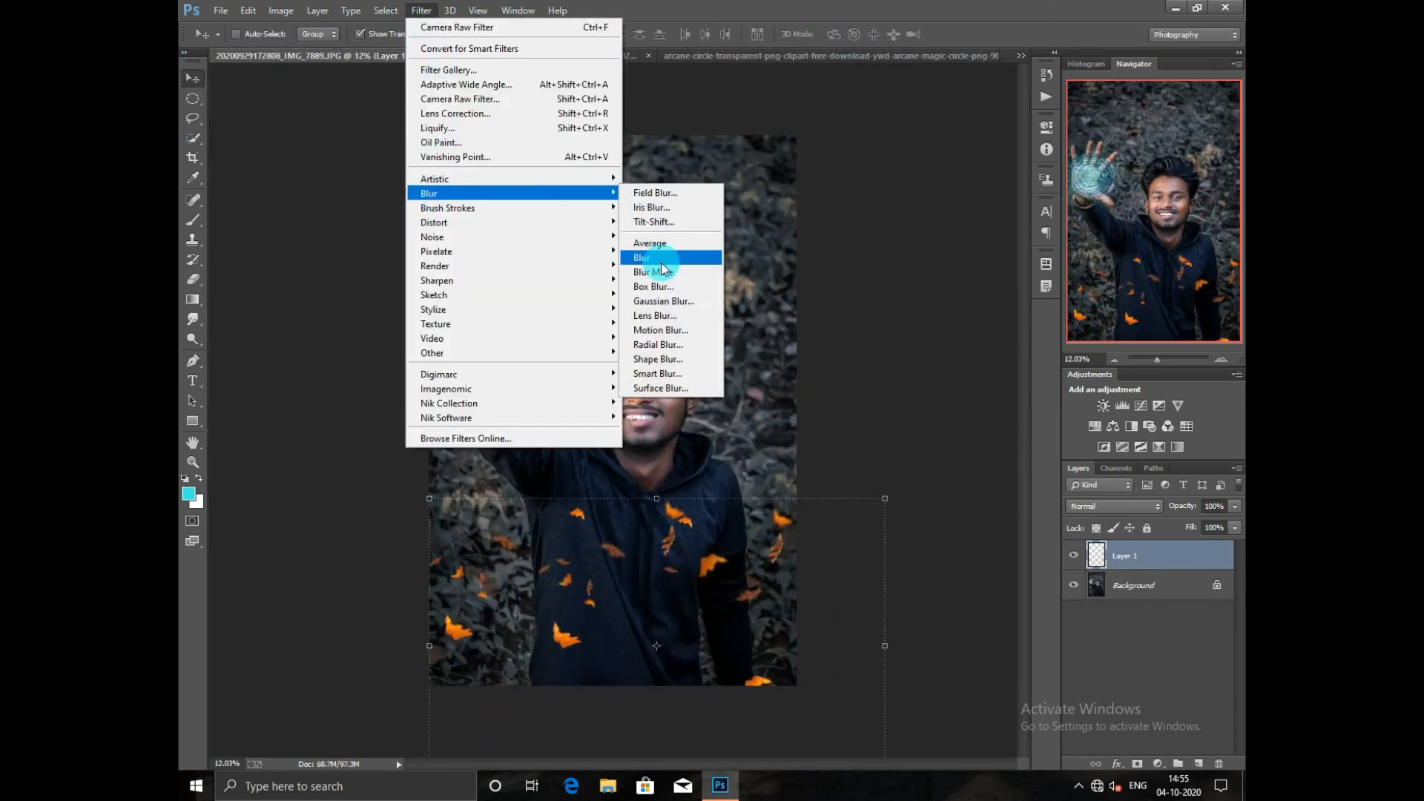
pyautogui.click(656, 304)
pyautogui.moveTo(896, 331); pyautogui.dragTo(900, 335)
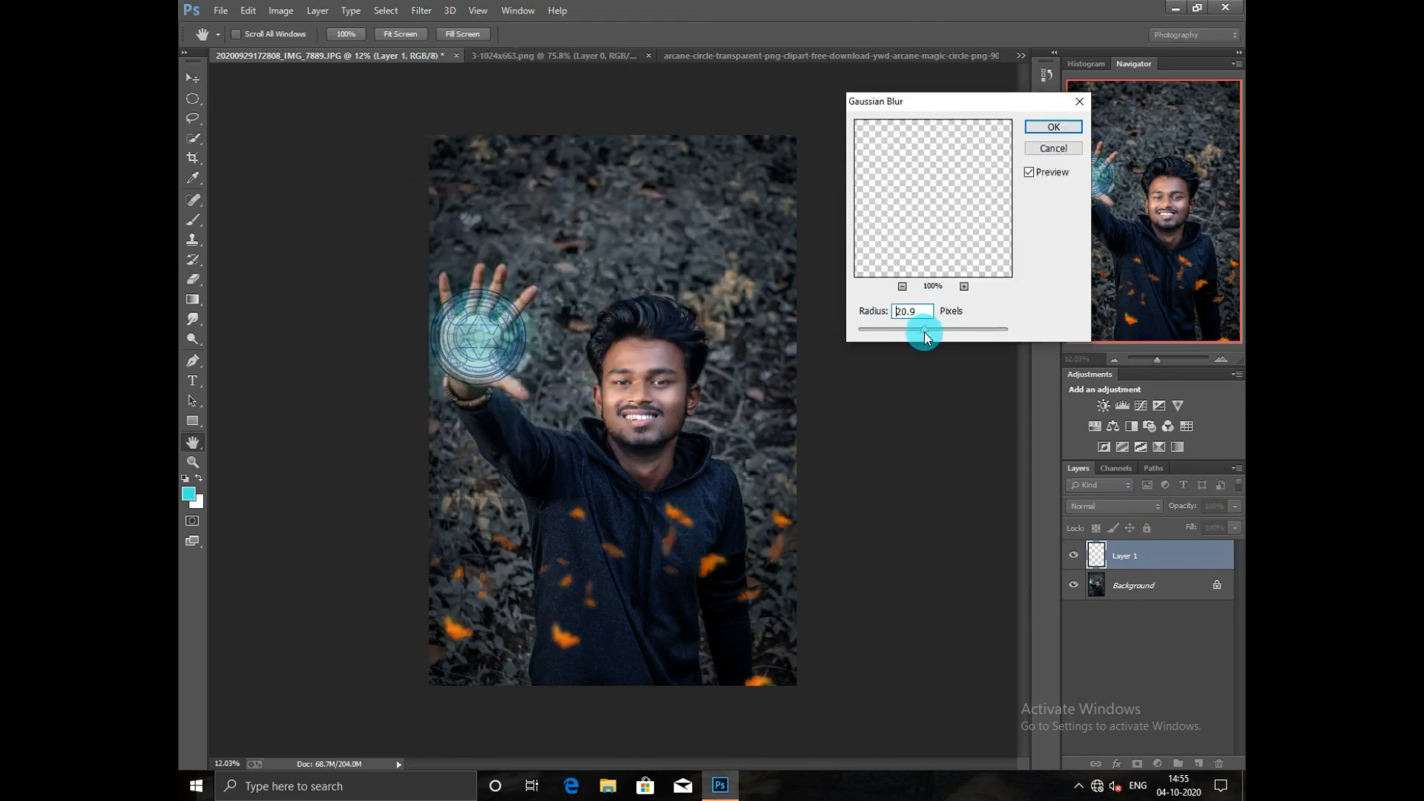
pyautogui.click(1052, 127)
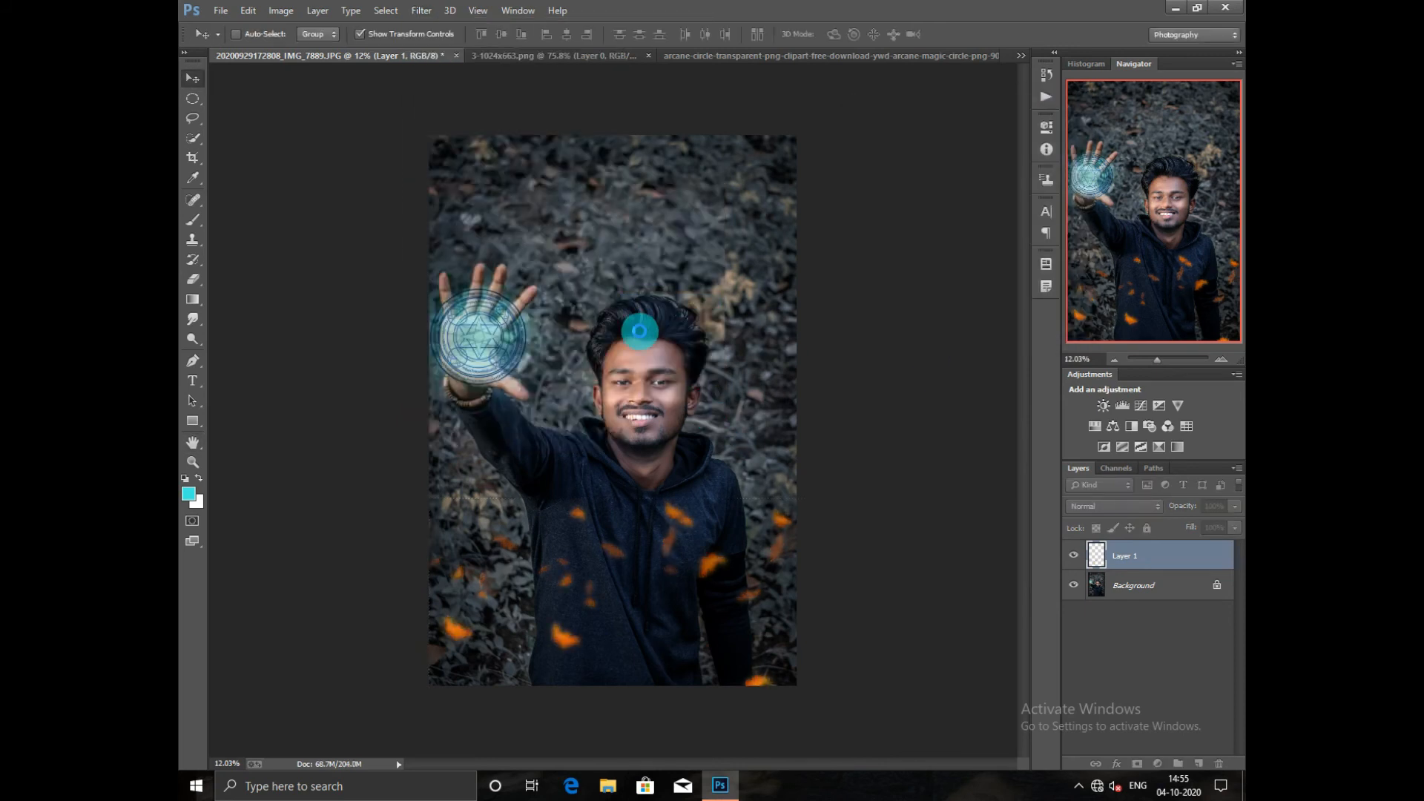
pyautogui.moveTo(718, 566); pyautogui.dragTo(695, 585)
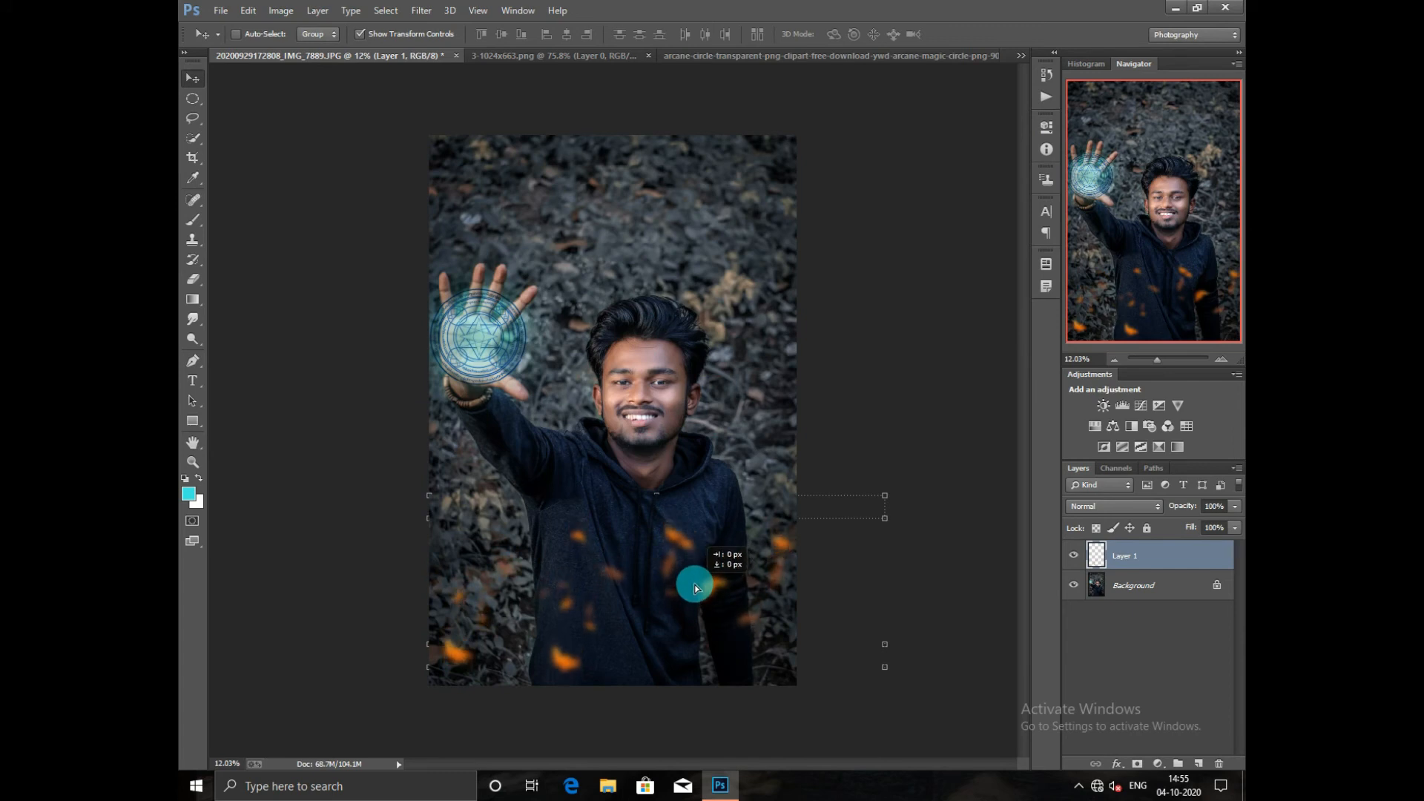
# Add a layer mask to the leaves and a clipped Levels adjustment with midtones 0.59 and output white 231.
pyautogui.click(1138, 763)
pyautogui.click(1157, 763)
pyautogui.click(1124, 495)
pyautogui.click(912, 391)
pyautogui.moveTo(952, 274); pyautogui.dragTo(969, 275)
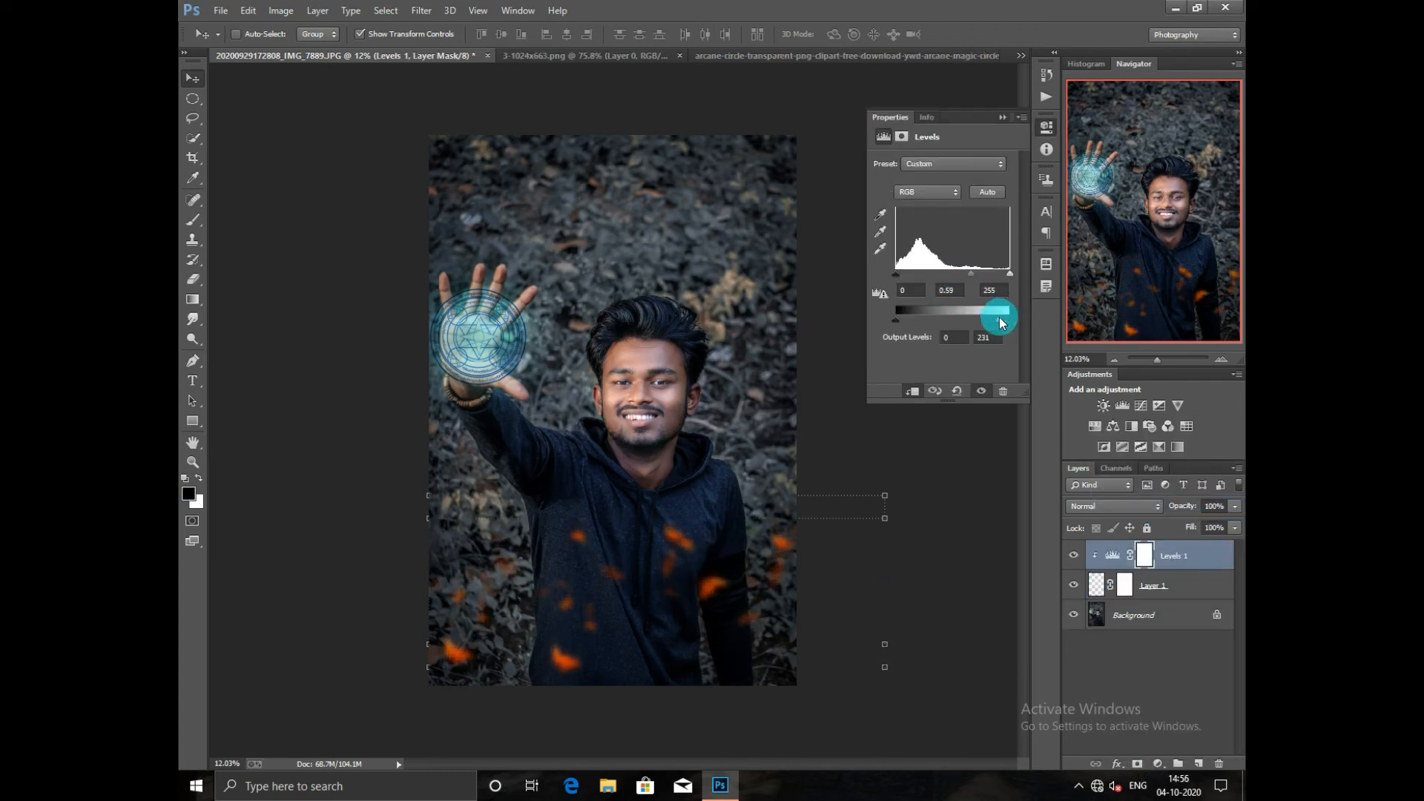
pyautogui.click(1046, 147)
# Flatten the leaves and their Levels adjustment into the Background.
pyautogui.click(1157, 763)
pyautogui.click(1145, 426)
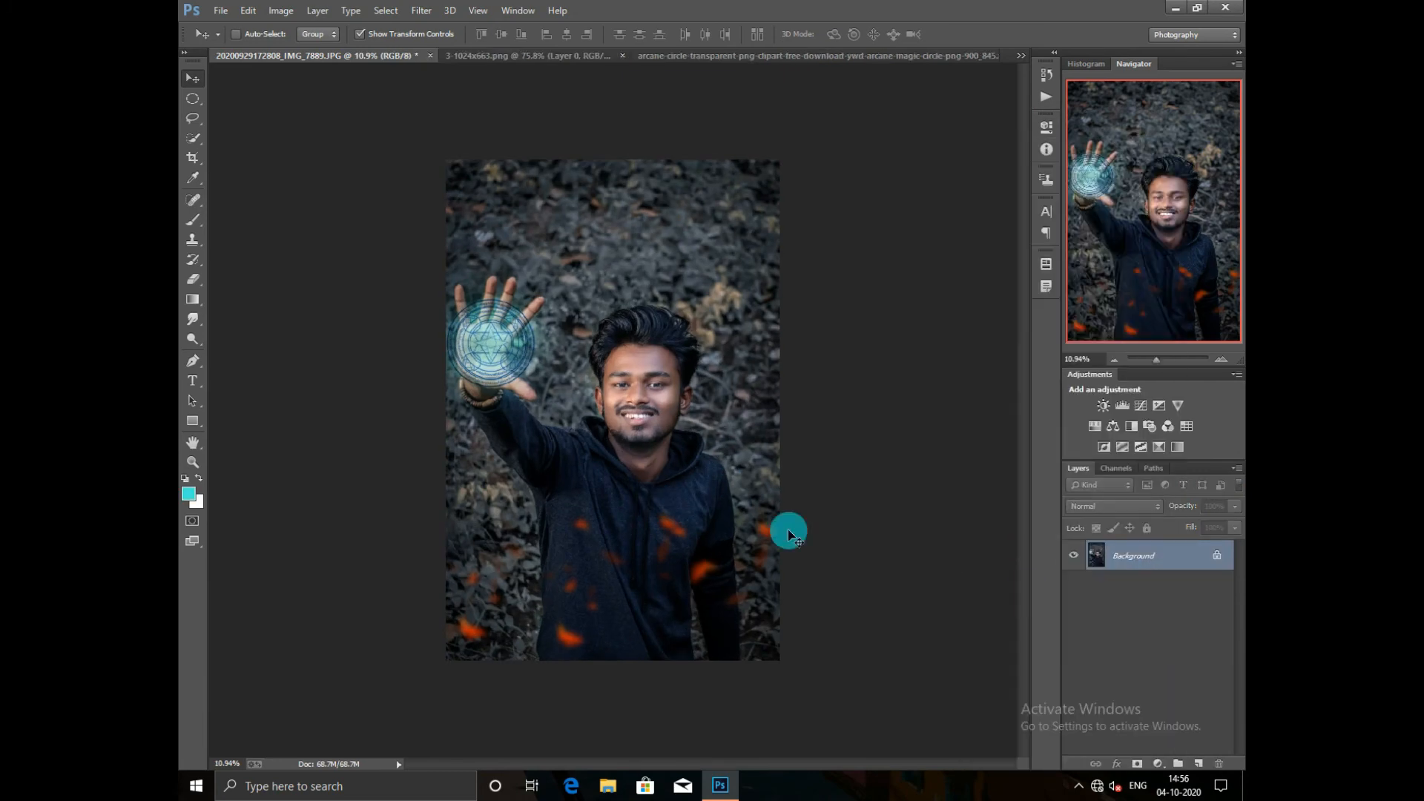
pyautogui.scroll(3, 788, 528)
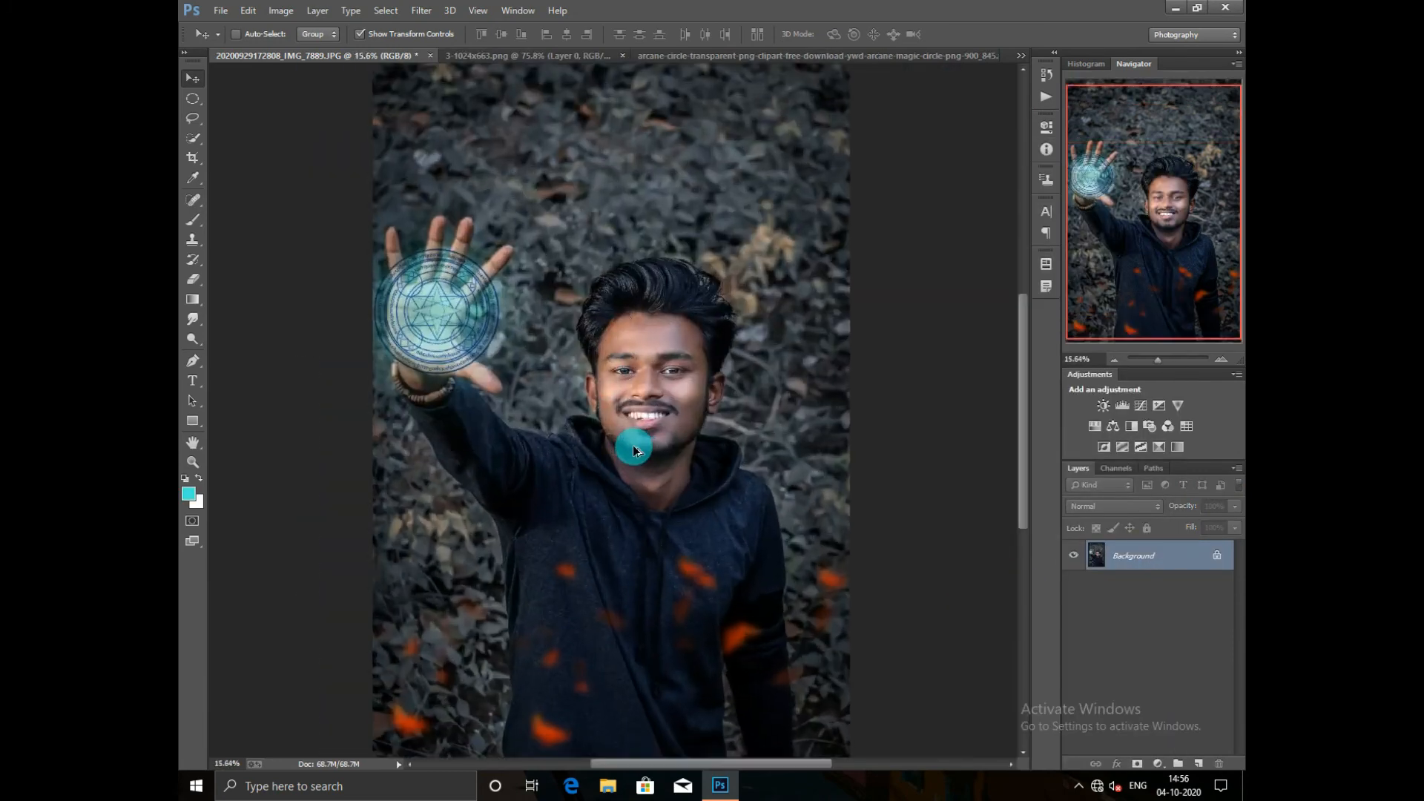
pyautogui.scroll(-2, 633, 445)
# Duplicate the flattened Background layer and open the Camera Raw Filter on the copy.
pyautogui.rightClick(1157, 557)
pyautogui.click(1105, 584)
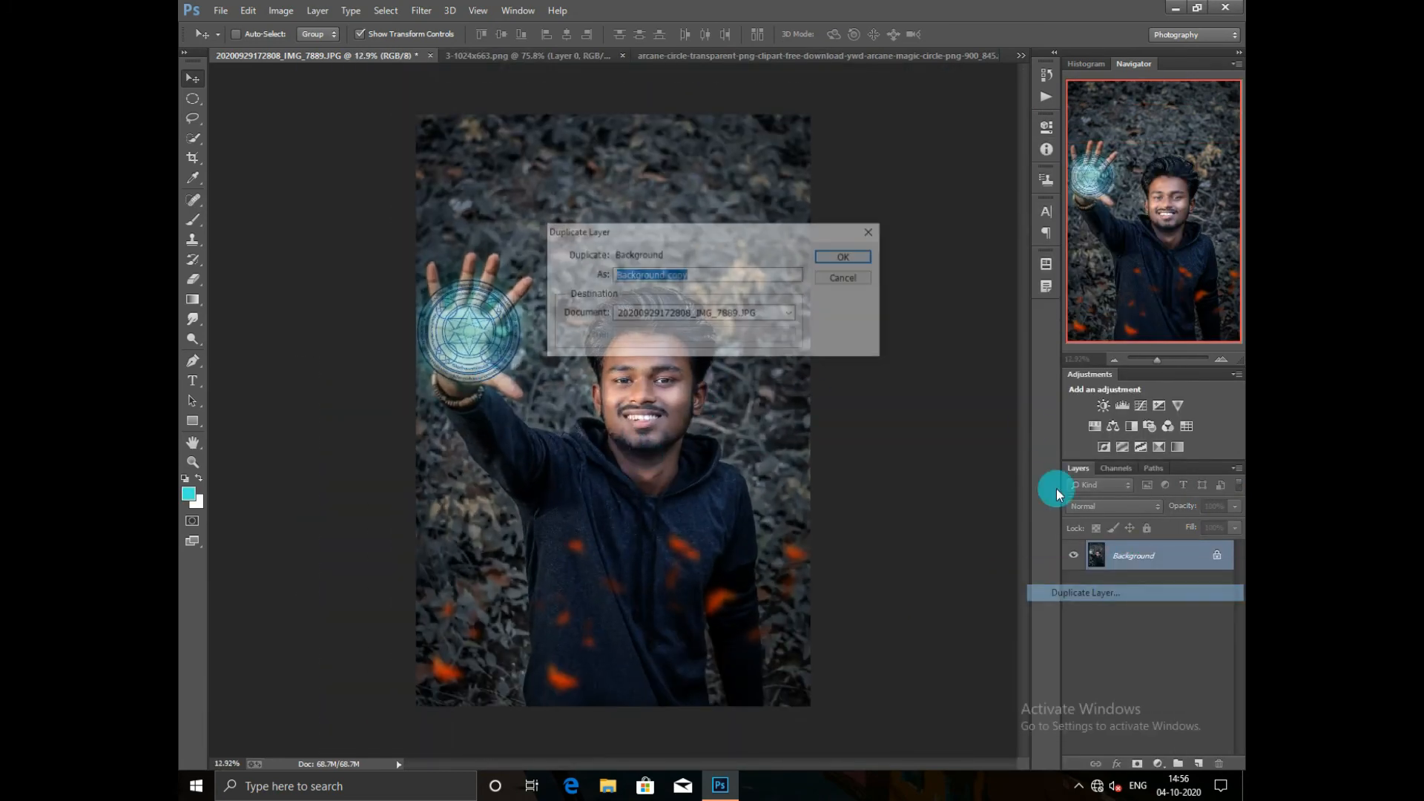
pyautogui.click(846, 258)
pyautogui.click(421, 11)
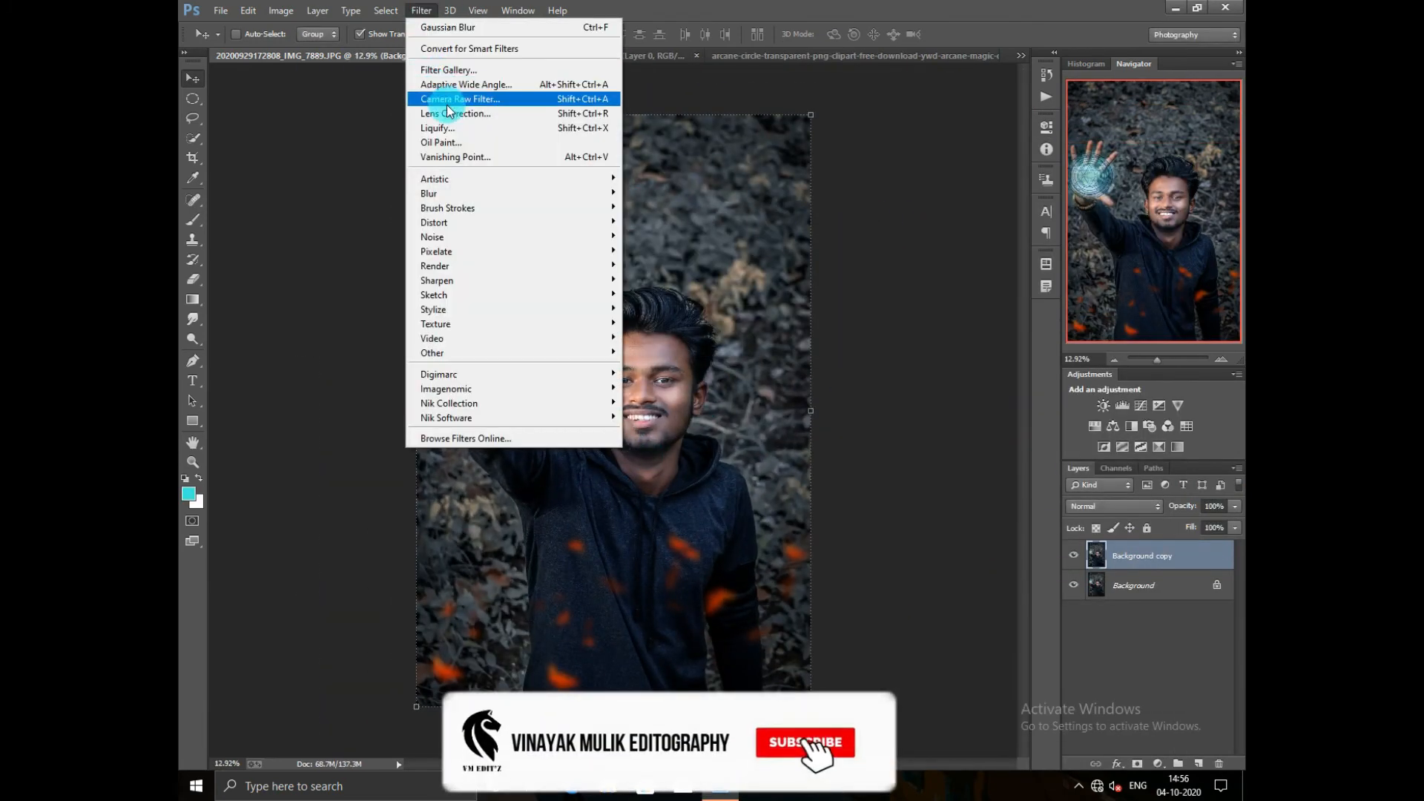
pyautogui.click(447, 104)
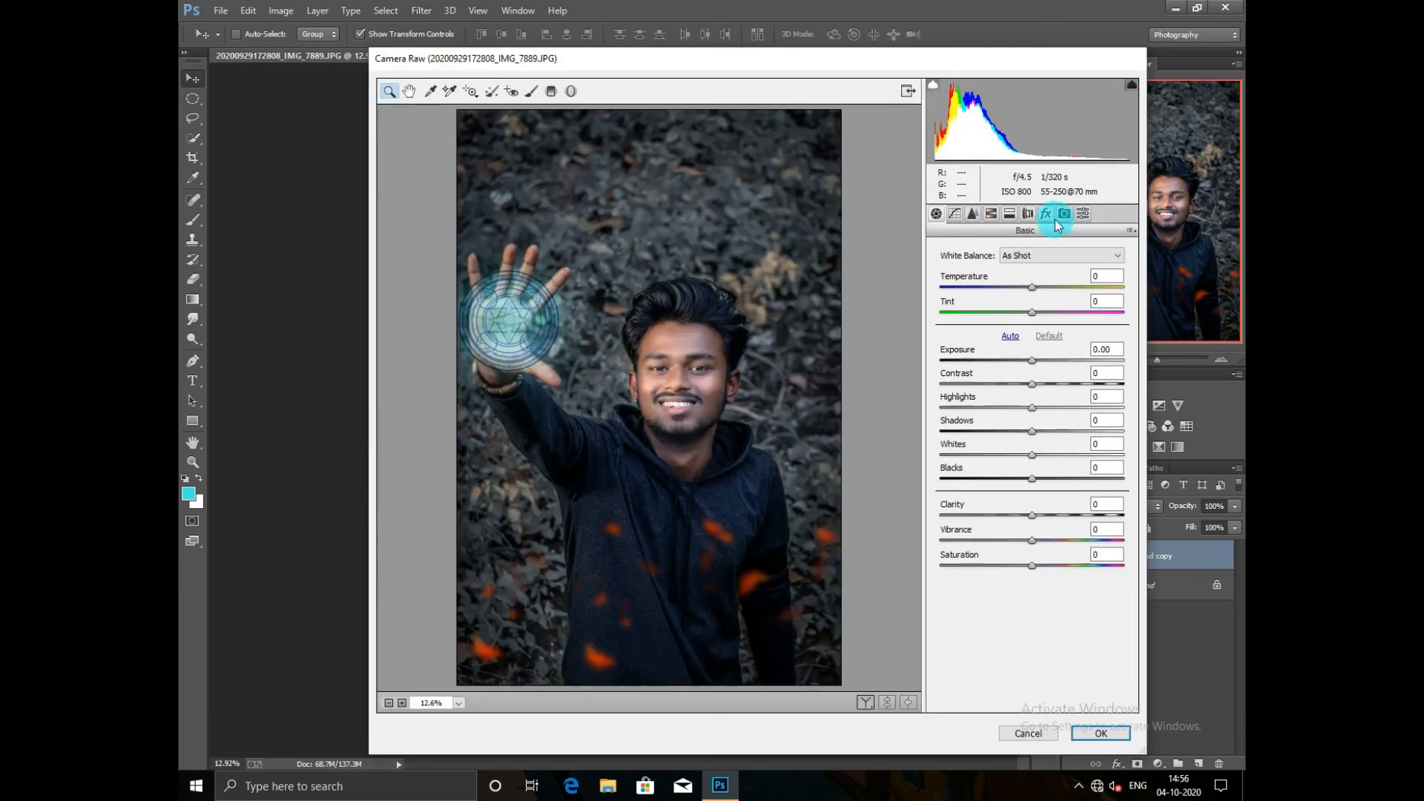
# Add a slight dark vignette, set Sharpening Amount to about 56 and Luminance noise reduction to 15, and apply the filter.
pyautogui.click(1046, 214)
pyautogui.moveTo(1032, 410); pyautogui.dragTo(1015, 410)
pyautogui.click(973, 214)
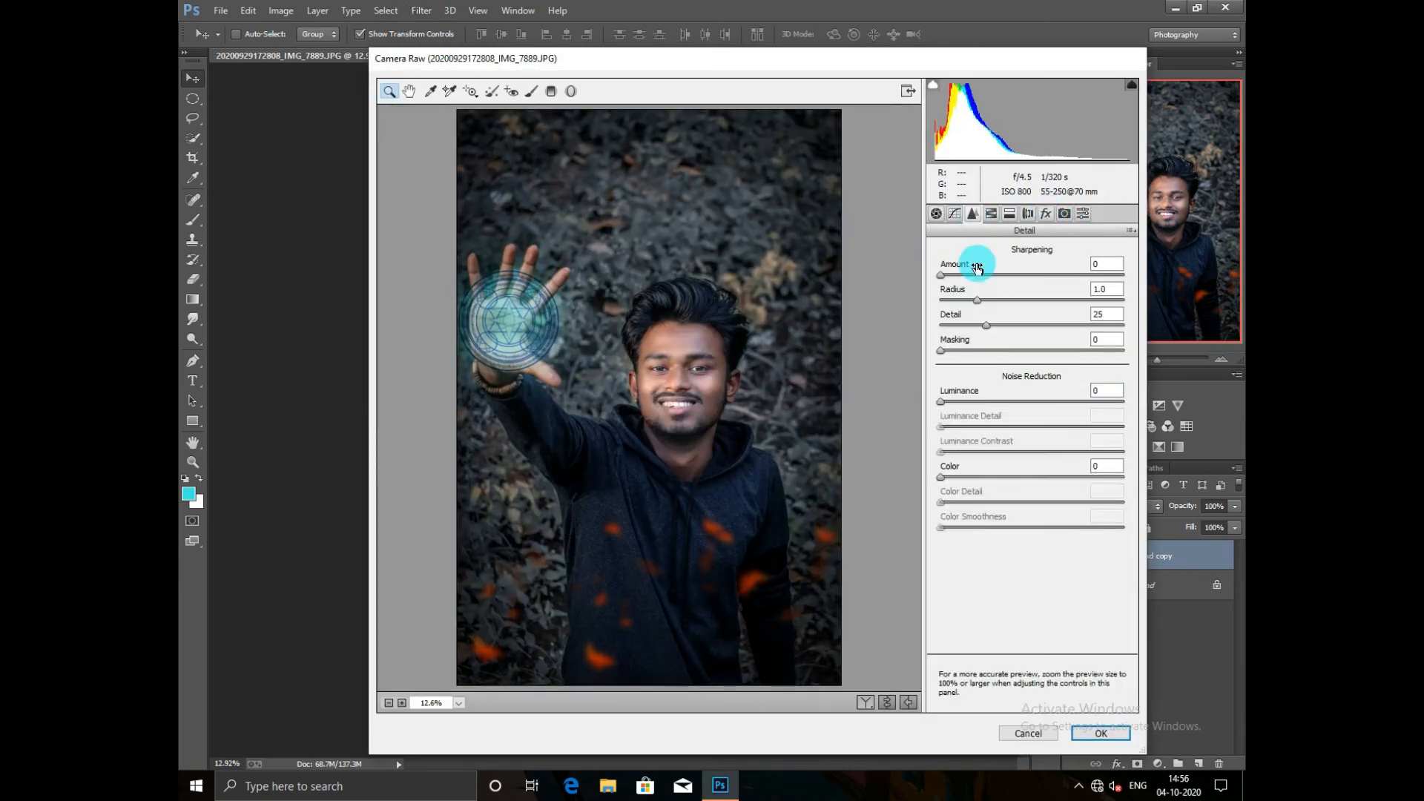
pyautogui.moveTo(941, 275); pyautogui.dragTo(1007, 275)
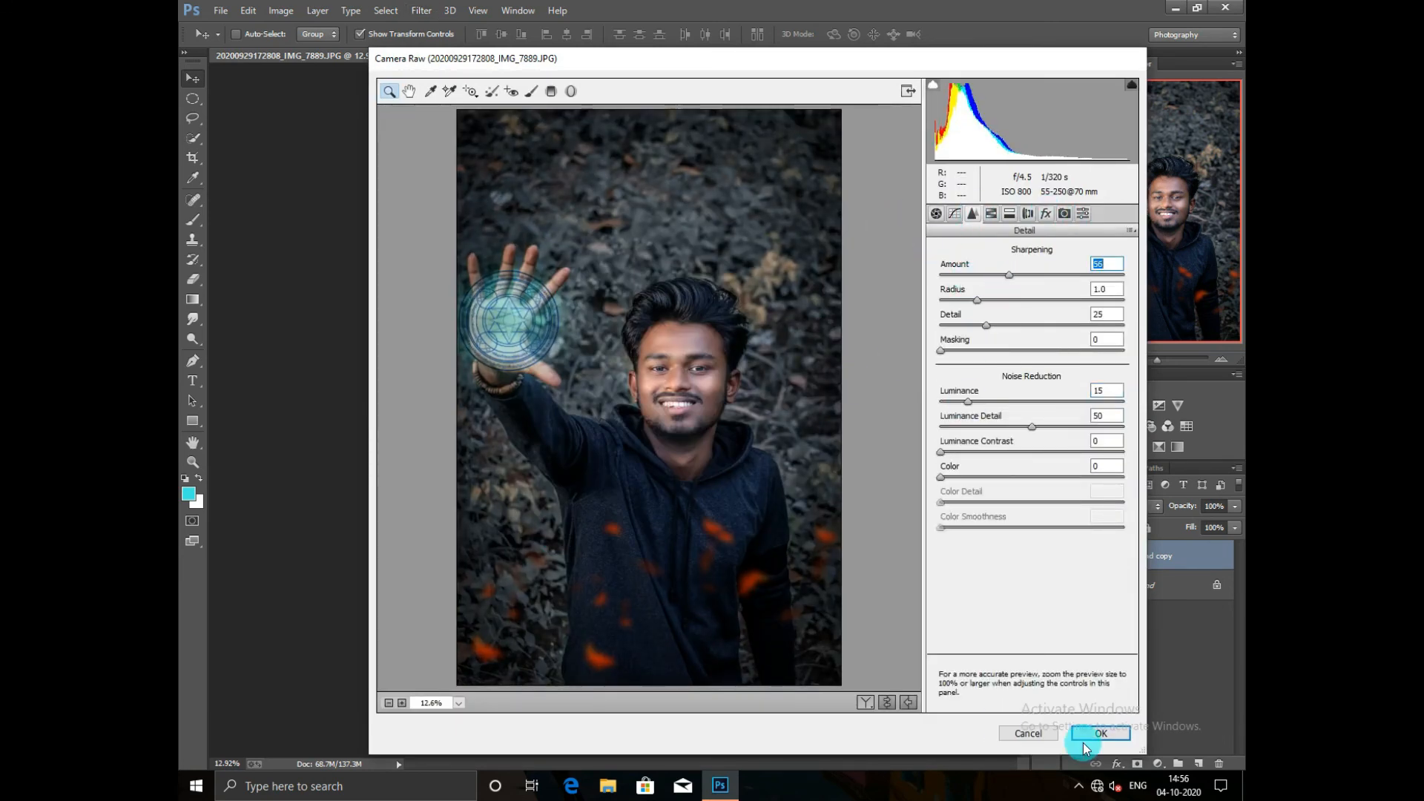
pyautogui.click(1084, 741)
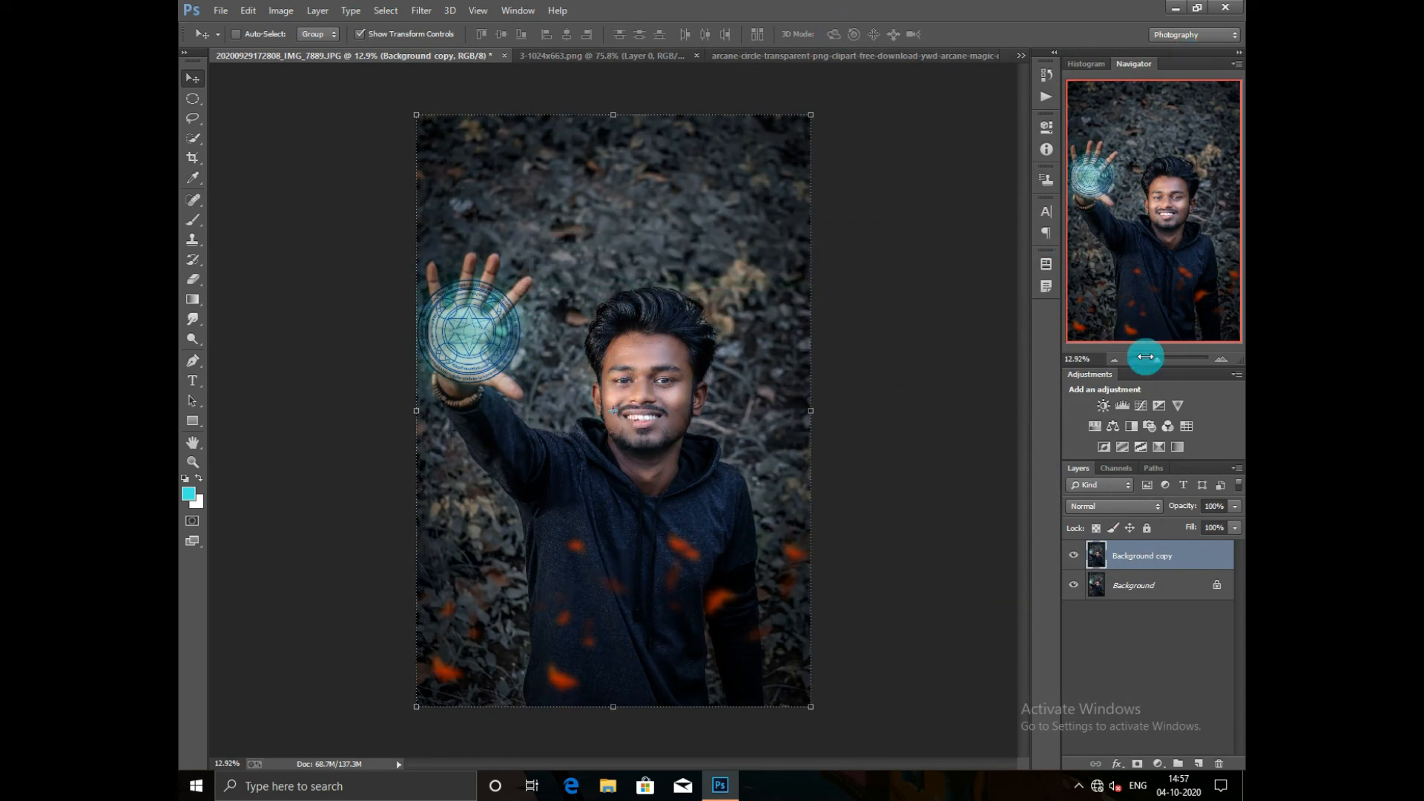
# Flatten the filtered copy into the Background and start saving the finished portrait.
pyautogui.rightClick(1139, 555)
pyautogui.click(1091, 547)
pyautogui.click(220, 10)
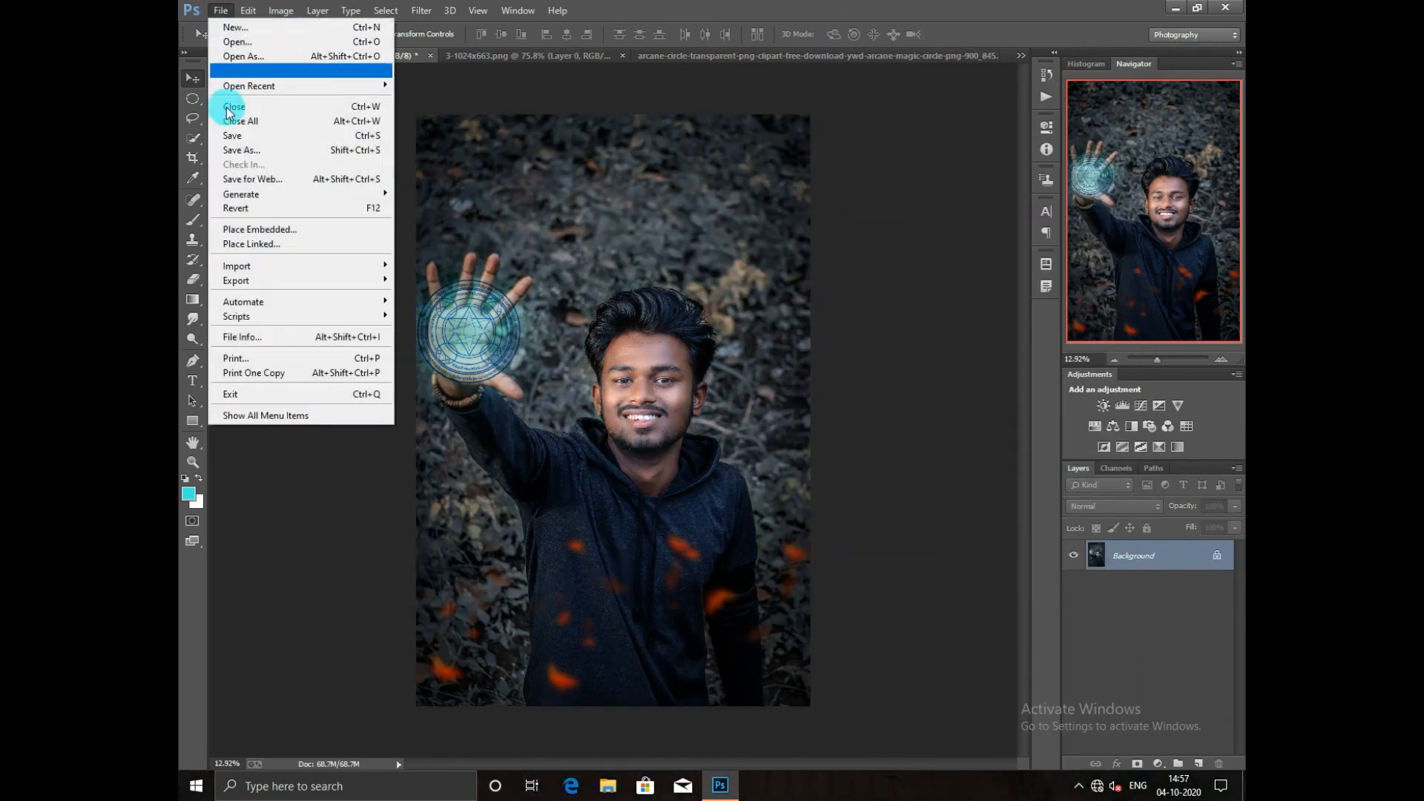